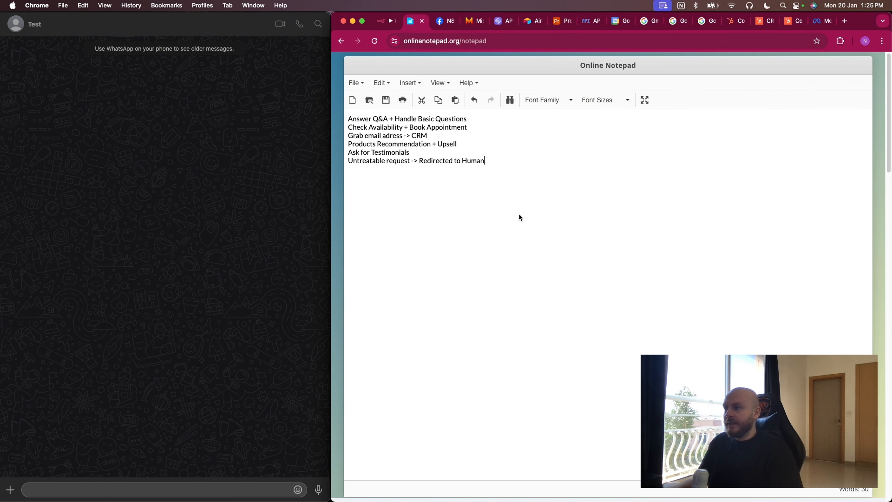
Step: Activate the Whatsapp AI Agent workflow in n8n and dismiss the activation notice
click(387, 21)
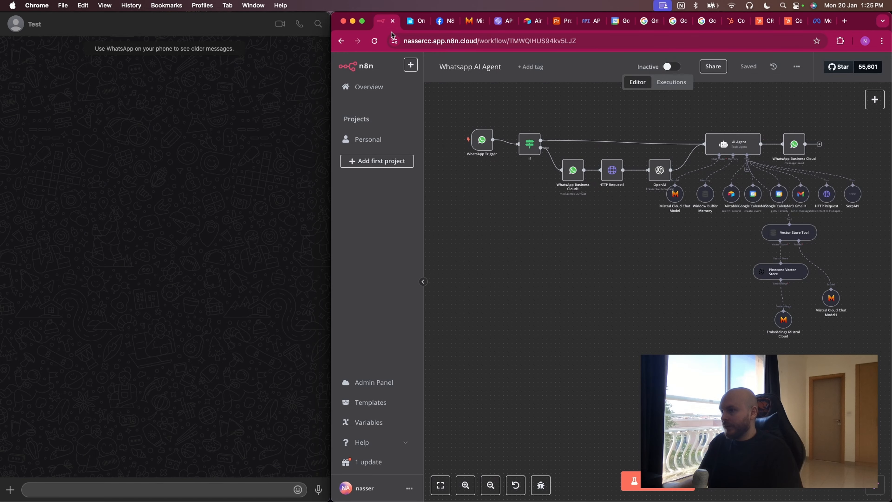
click(673, 69)
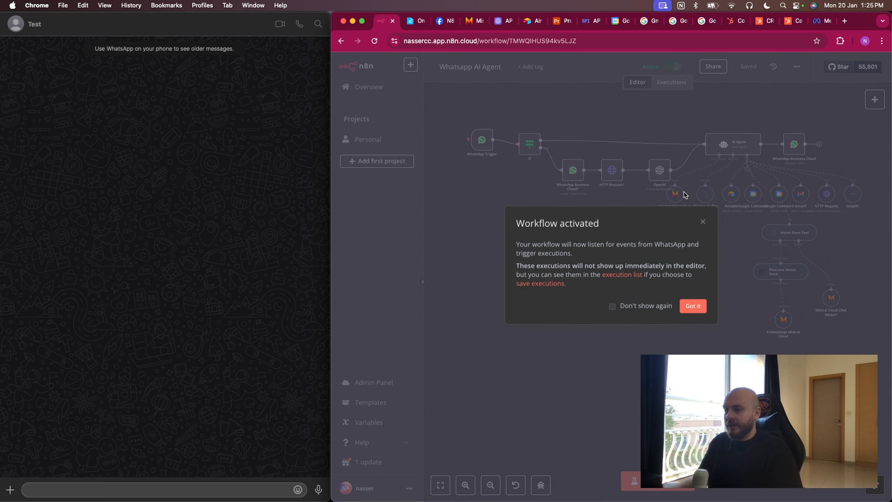
click(697, 308)
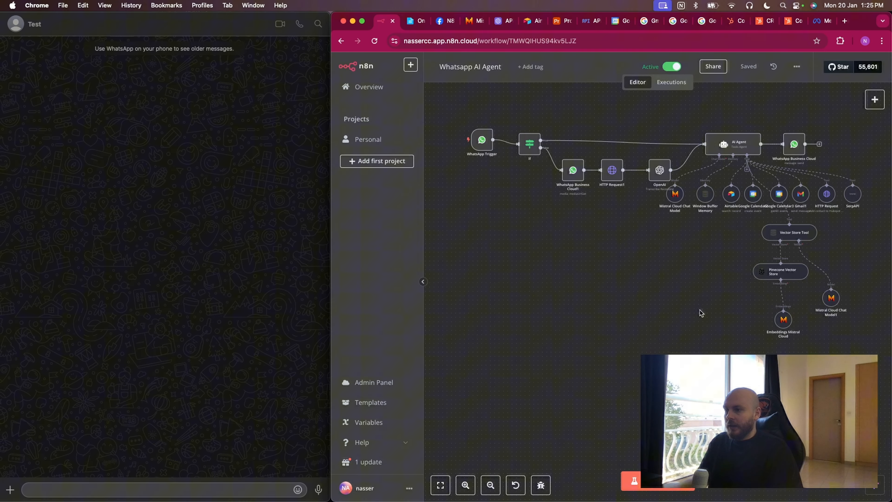
Step: Switch to WhatsApp and send the greeting "hi" in the Test chat
click(163, 492)
text(hi)
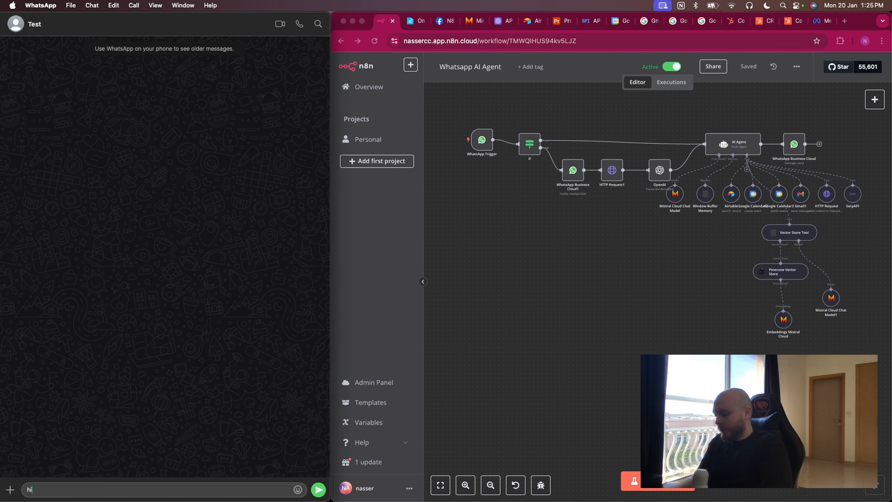
key(Return)
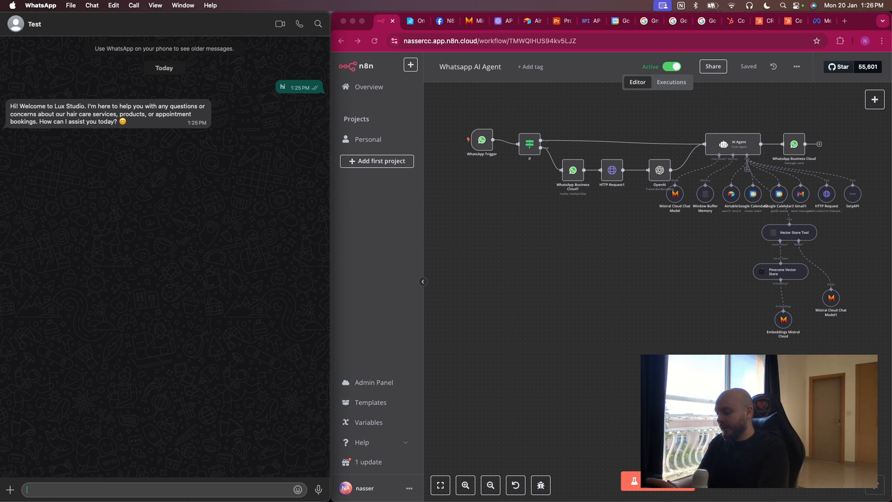
Step: Send the agent the question "what are your opening hours"
text(what are yo)
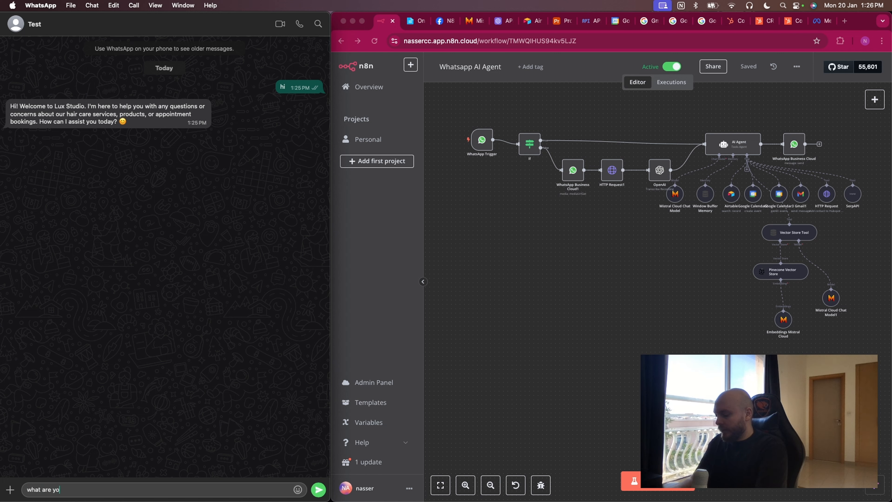
text(ur opening)
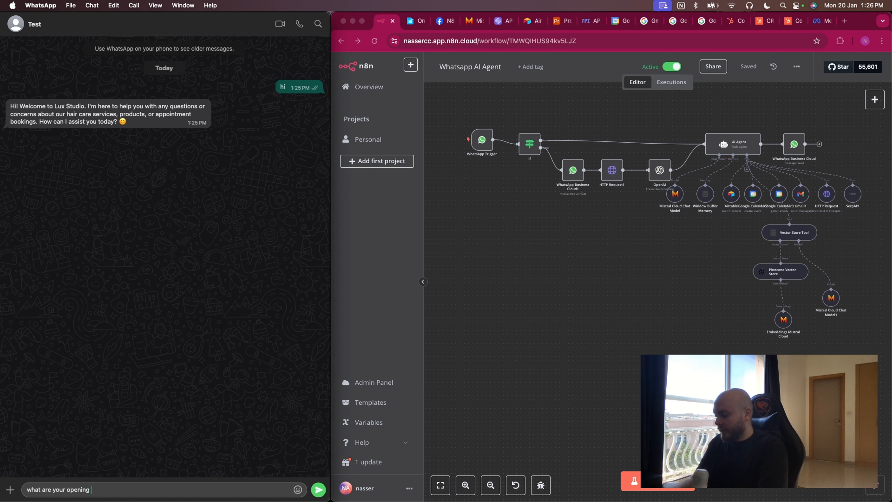
text( hours)
key(Return)
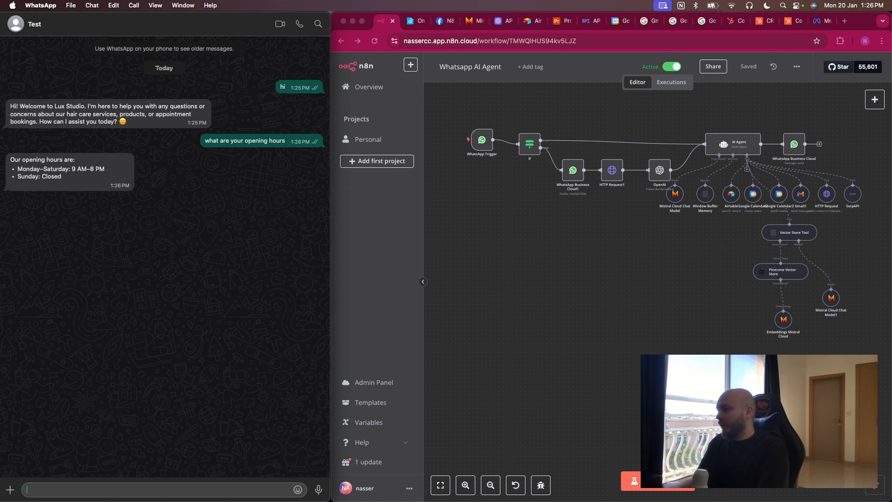
Step: Send the agent the message "can I book an appointment"
text(can )
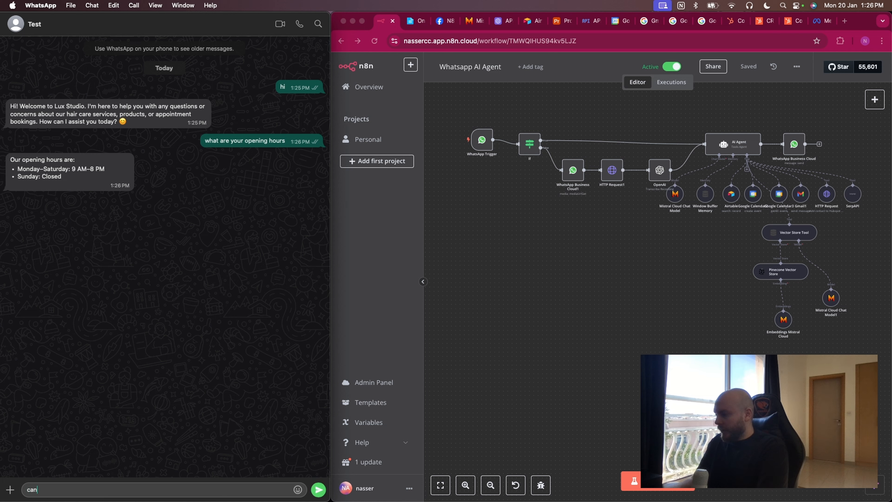
text(bo)
key(BackSpace)
text(iI book a)
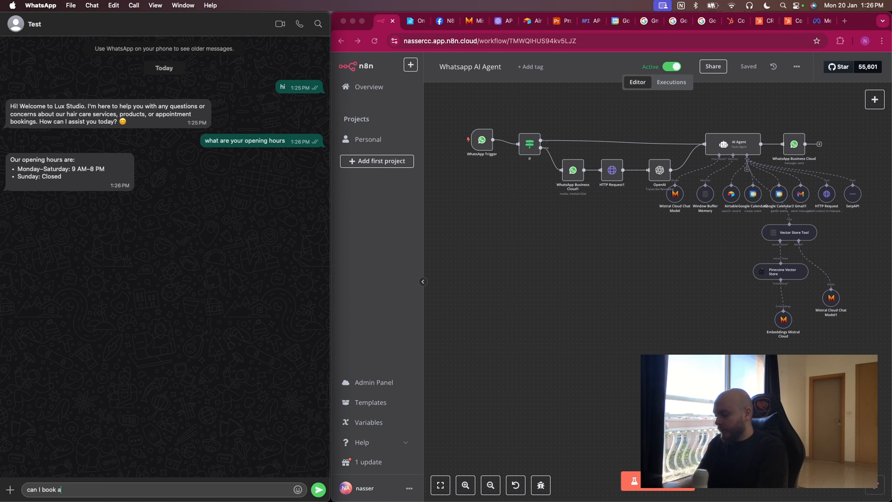
text(n appointment)
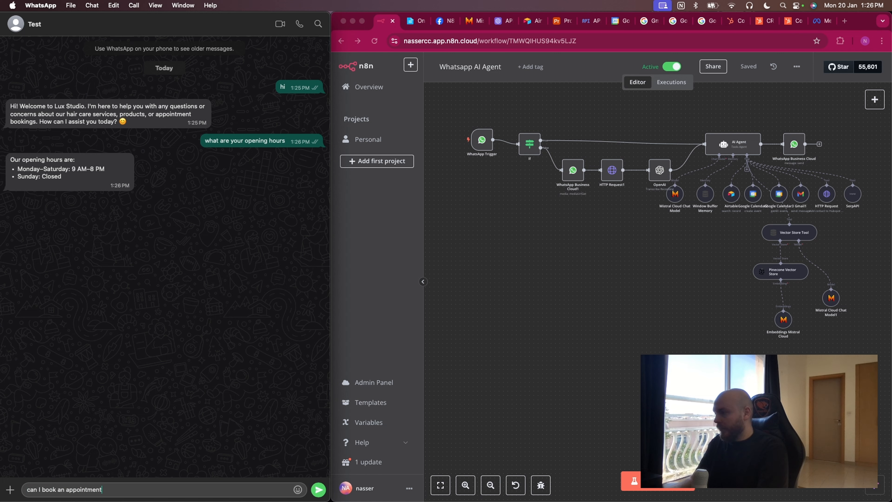
key(Return)
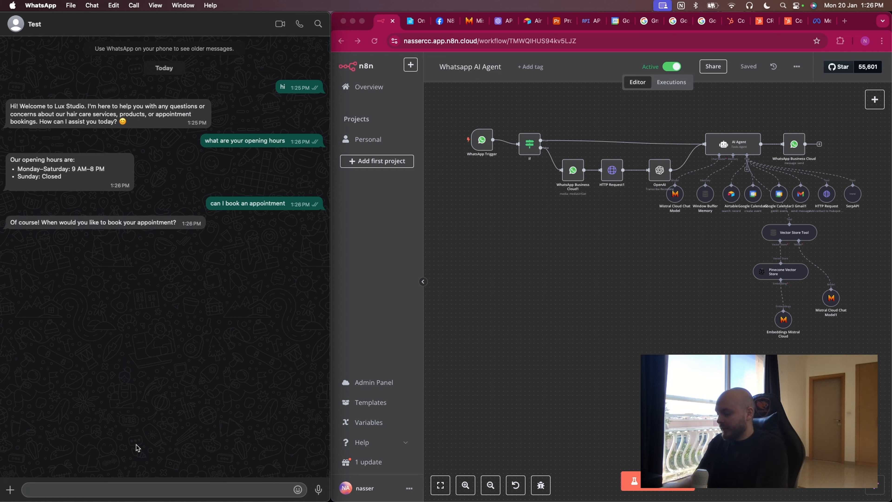
Step: Request "today" as the appointment day, and follow up with "next week on monday" as the alternative
text(today)
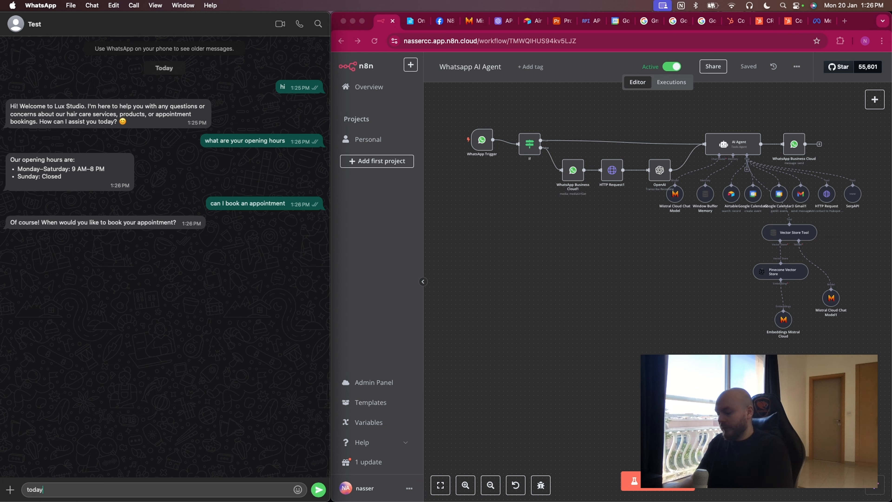
key(Return)
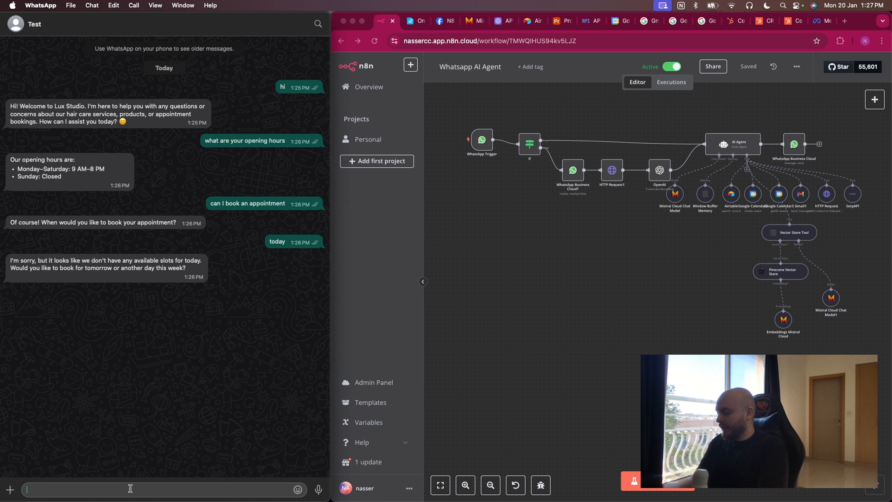
text(next we)
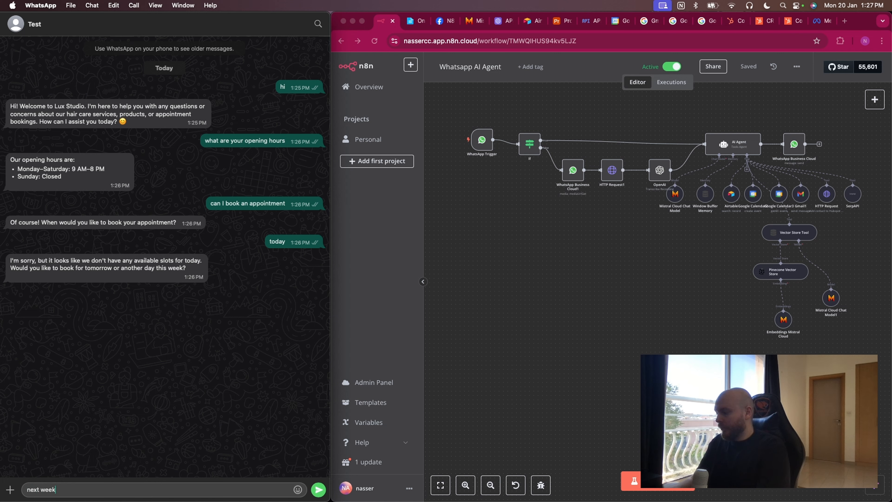
text(ek on m)
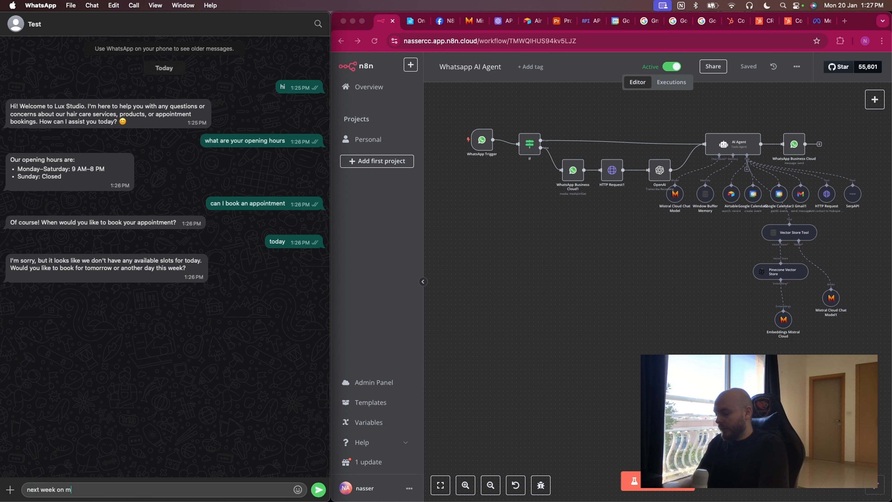
text(onday)
key(Return)
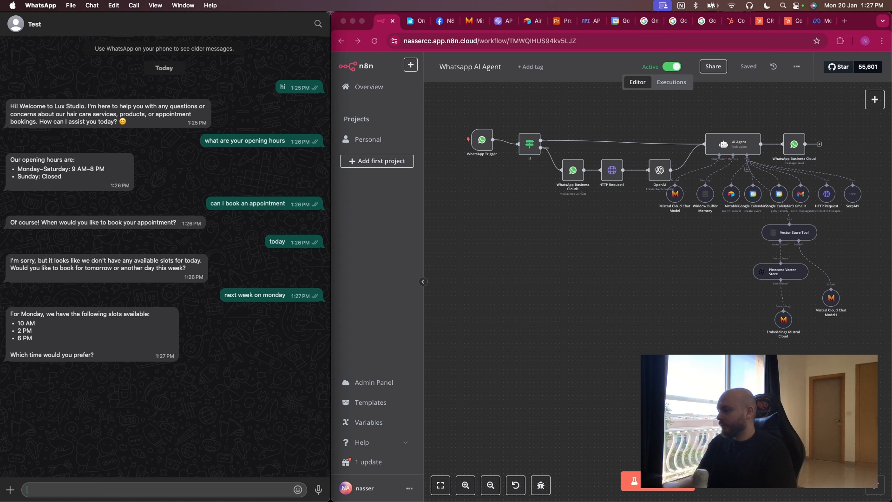
Step: Reply "10 am" for the appointment time and send the customer's email address for the calendar event
text(10)
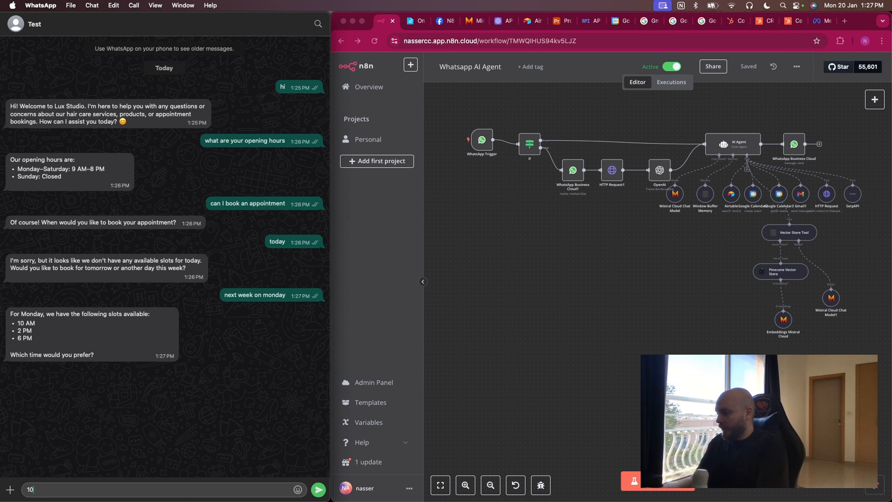
text( am)
key(Return)
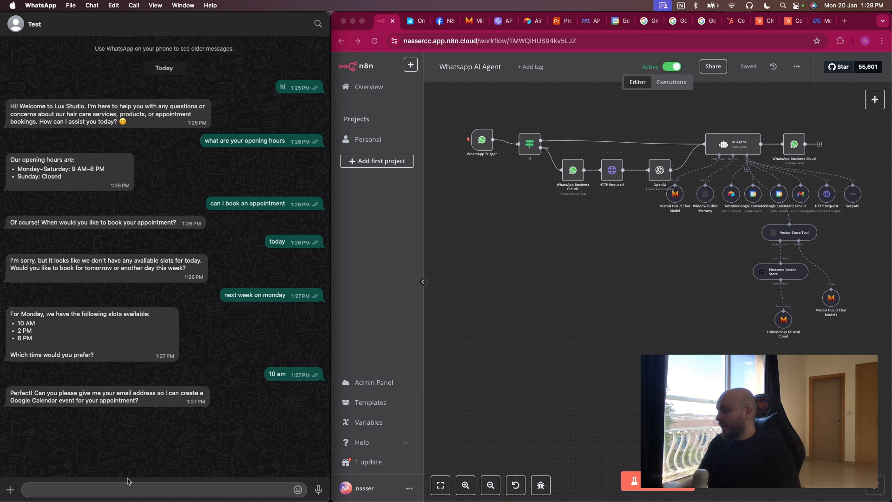
key(super+v)
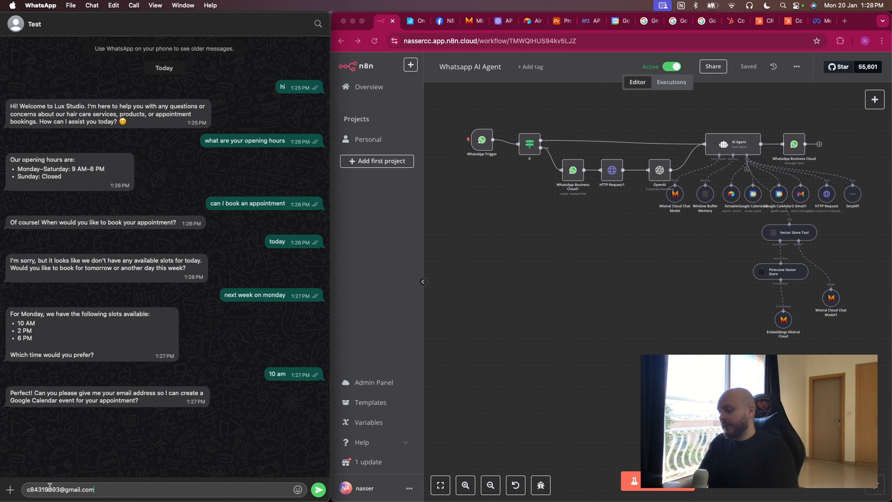
key(Return)
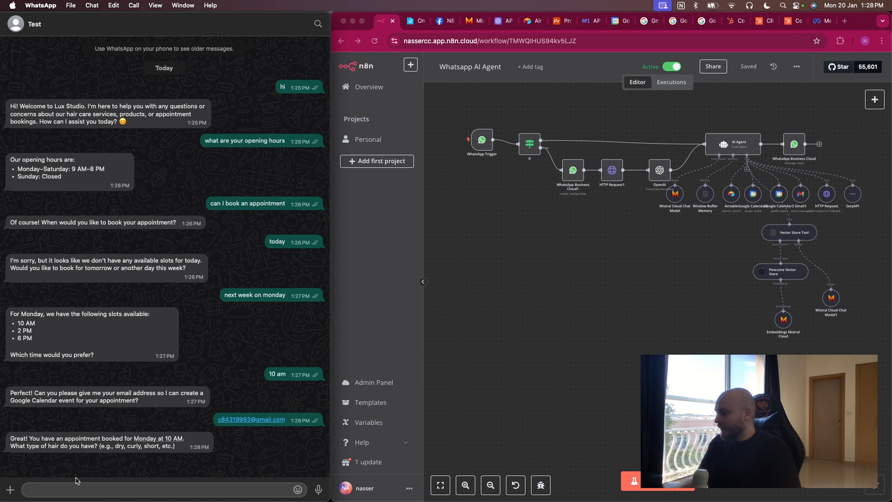
Step: Answer the hair type question with "dry" and accept the product offer with "reserve one for me"
text(dry)
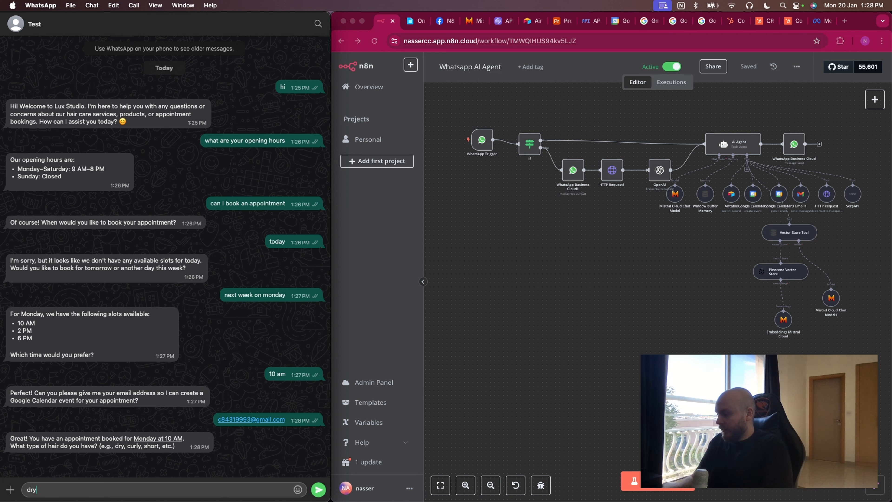
key(Return)
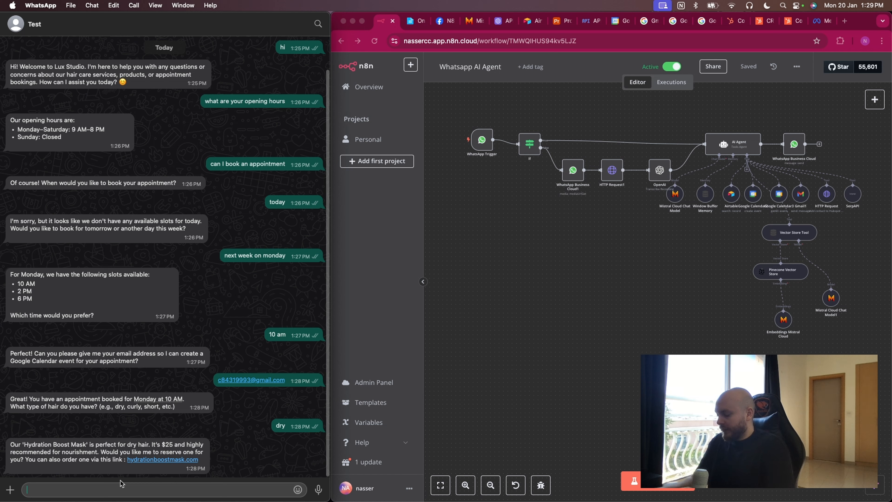
text(reserve on)
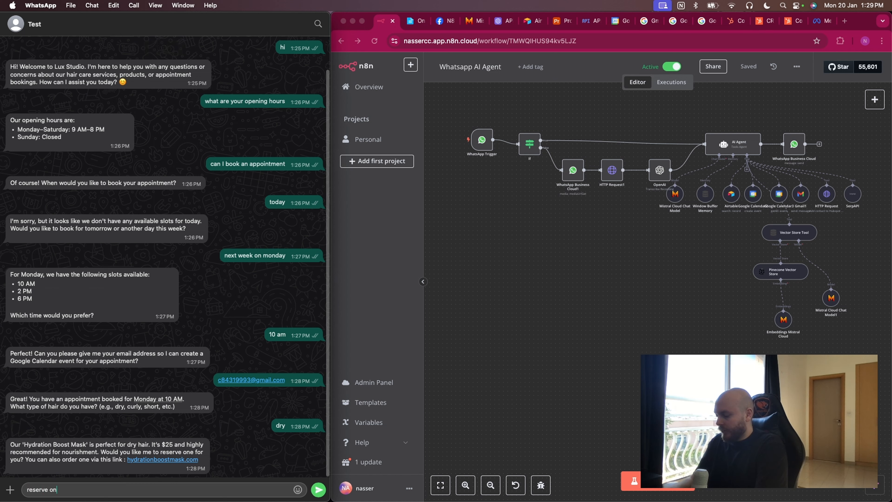
text(e for me)
key(Return)
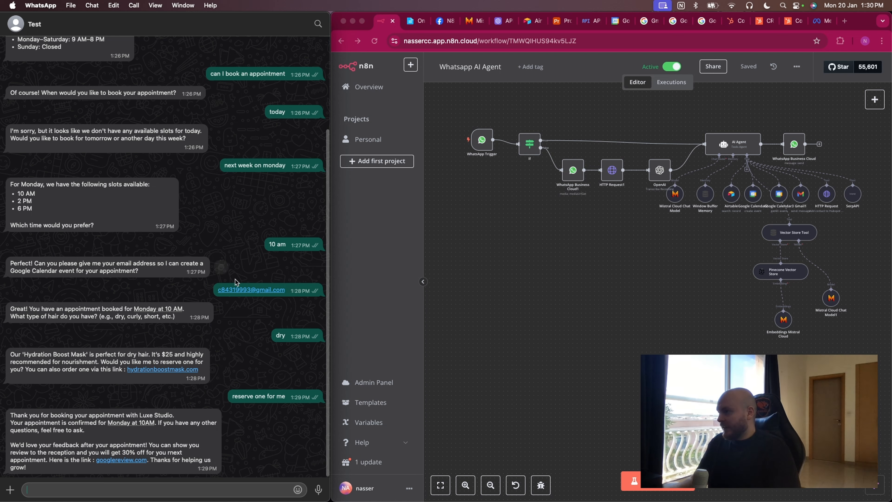
Step: Compare the conversation with the capability list in Online Notepad and check the HubSpot contacts for the customer's email
scroll(236, 281, up, 5)
click(418, 24)
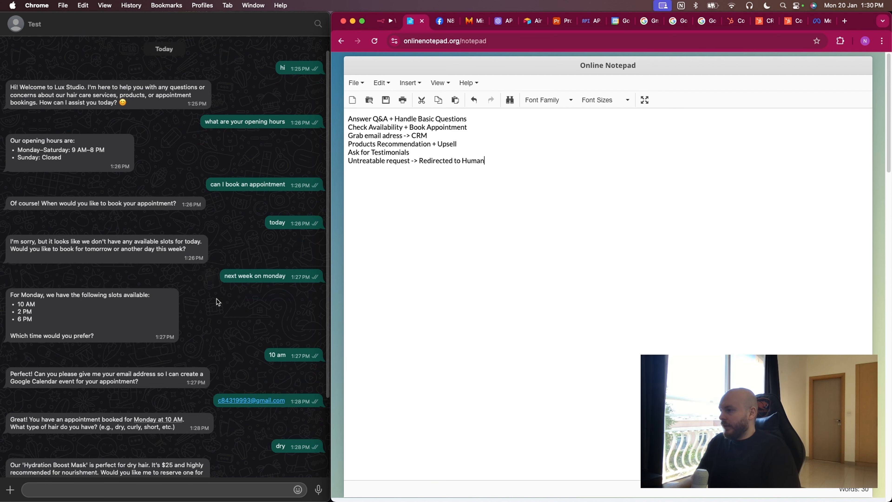
scroll(158, 351, down, 3)
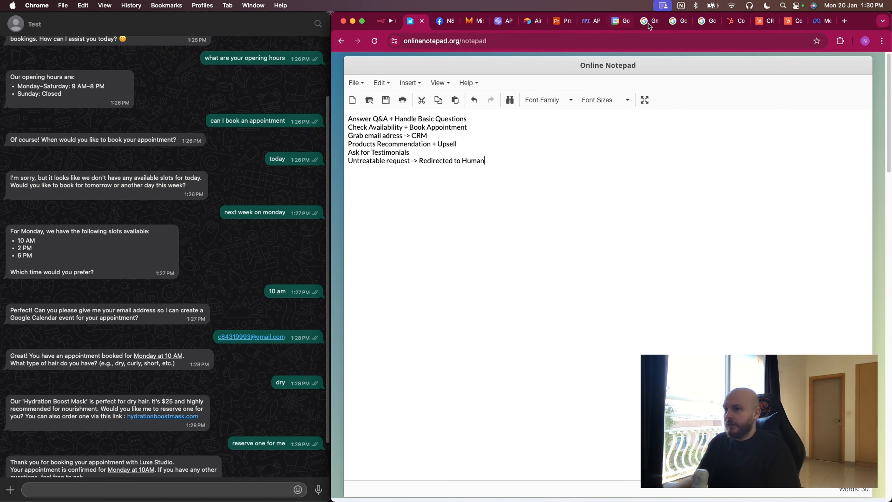
click(735, 22)
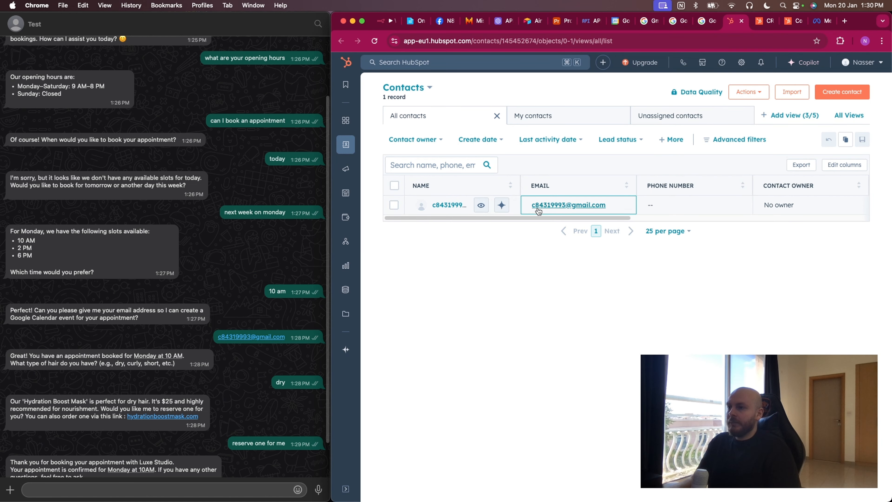
Step: Inspect the details of the Monday, January 27, 10 am event in Google Calendar and return to the week view
click(621, 21)
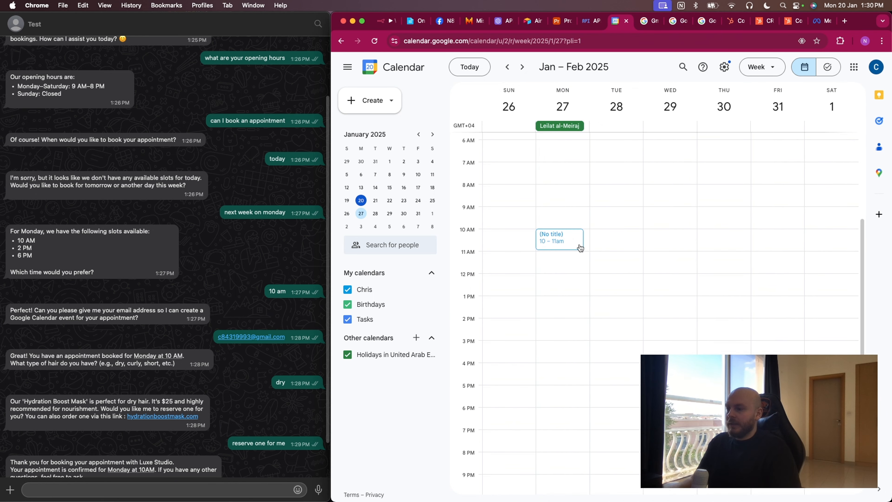
click(569, 245)
click(570, 245)
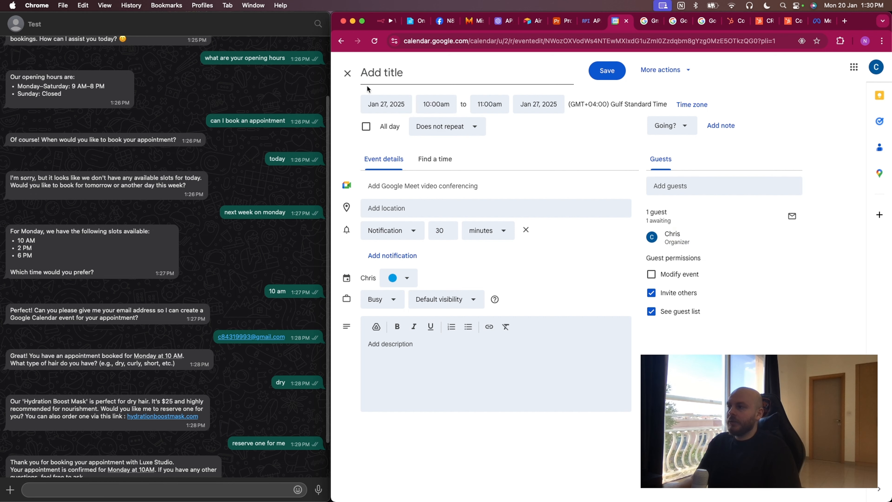
click(347, 73)
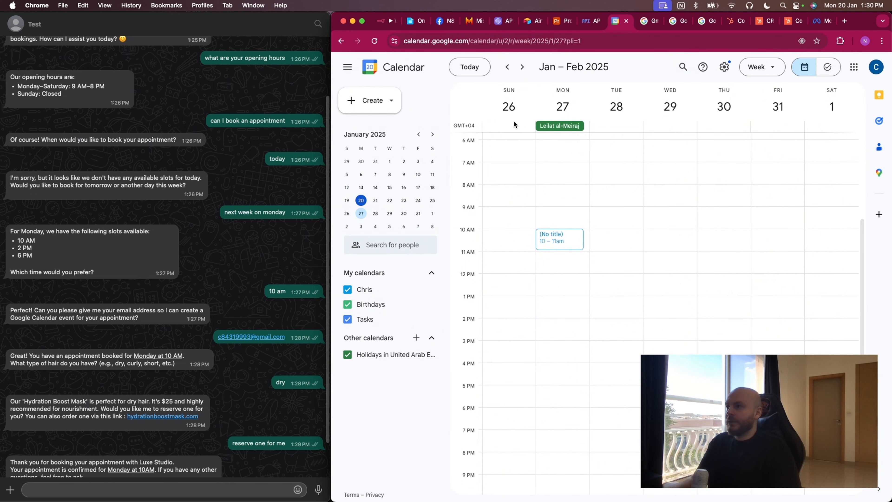
scroll(222, 338, down, 1)
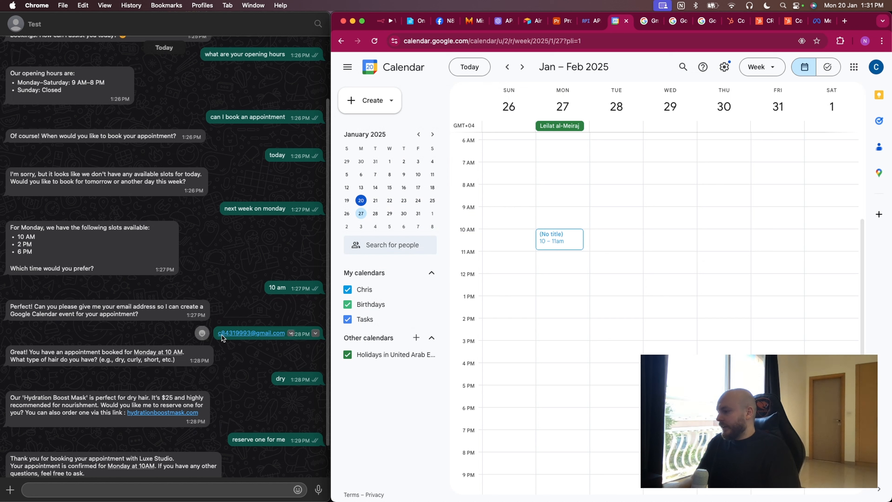
Step: Check the agent's product recommendation against the Airtable Products table and the Online Notepad capability list
click(417, 22)
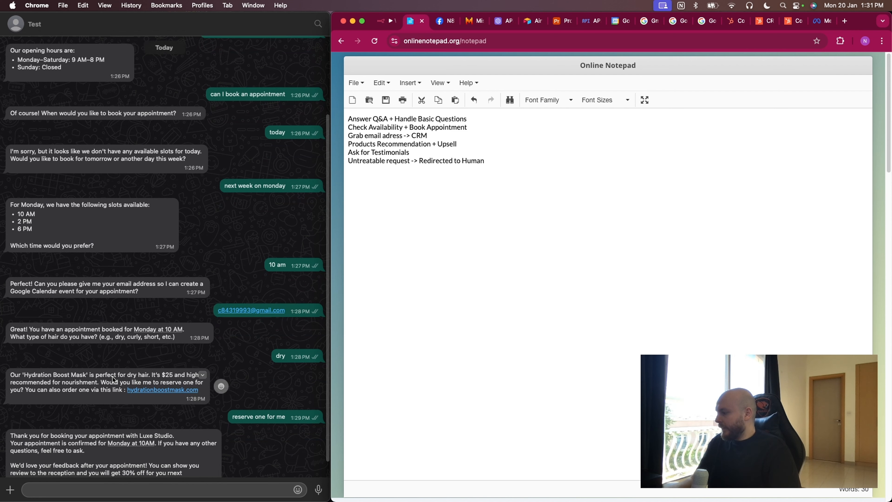
click(561, 22)
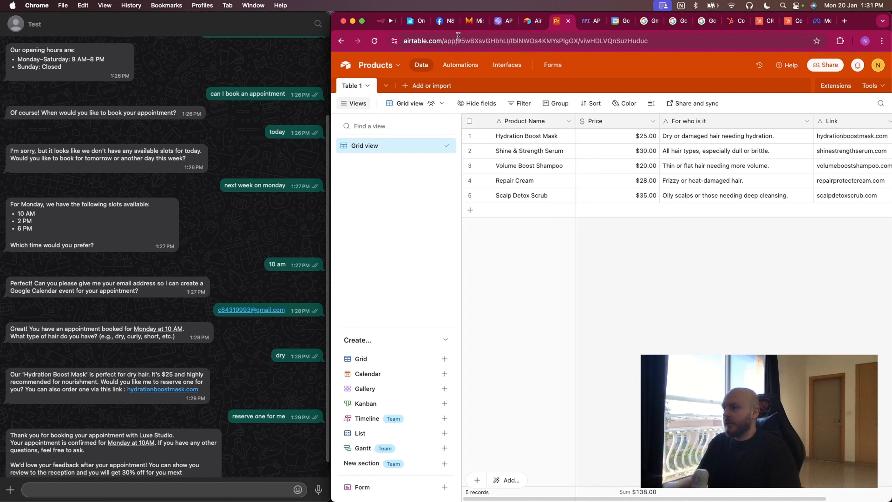
click(418, 24)
click(174, 376)
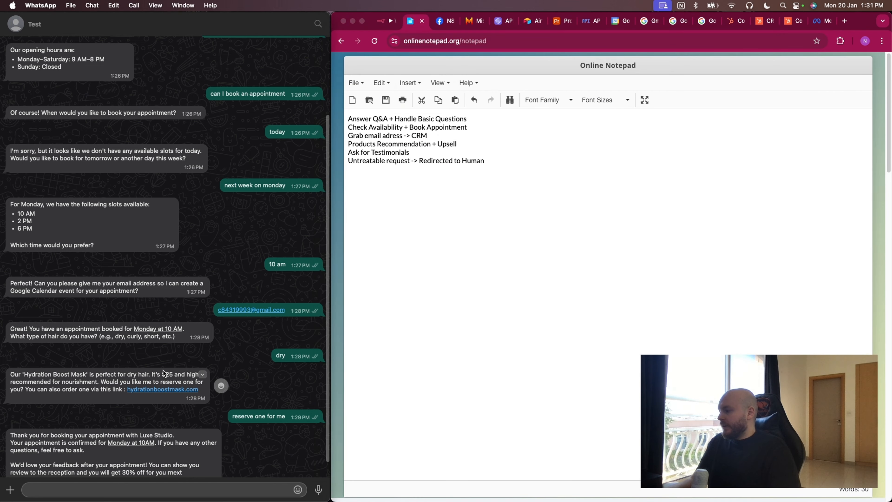
Step: Check the product price and the closing review request in the WhatsApp chat, and switch to the Whatsapp AI Agent workflow in n8n
double_click(172, 375)
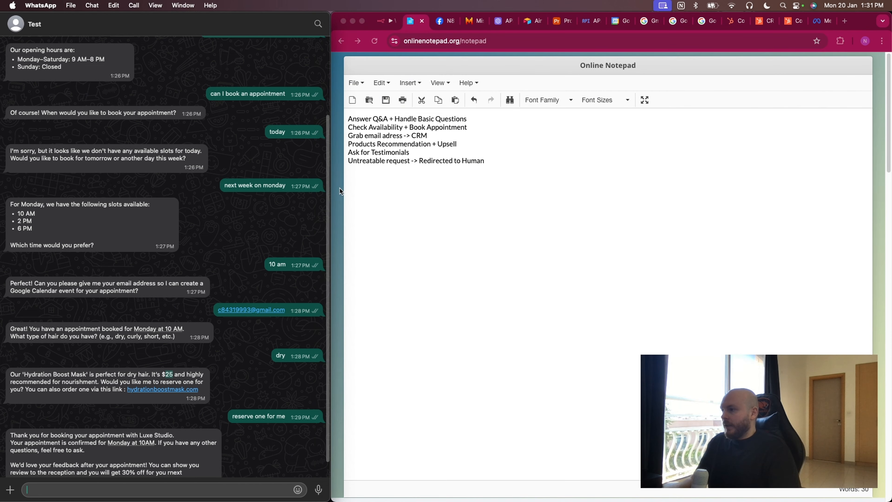
scroll(224, 263, down, 2)
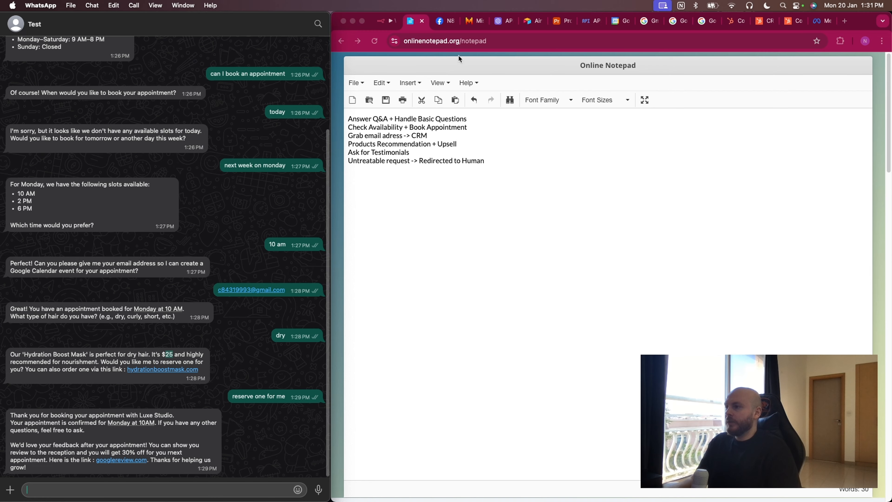
click(388, 17)
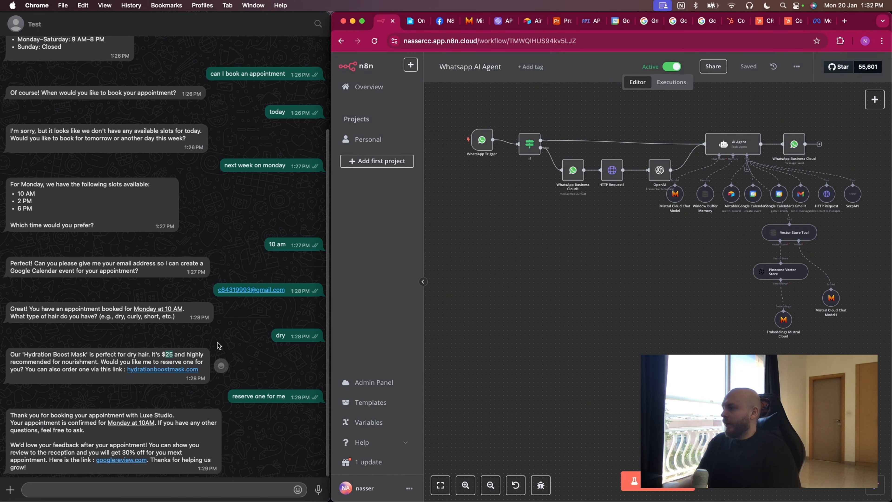
scroll(224, 291, up, 1)
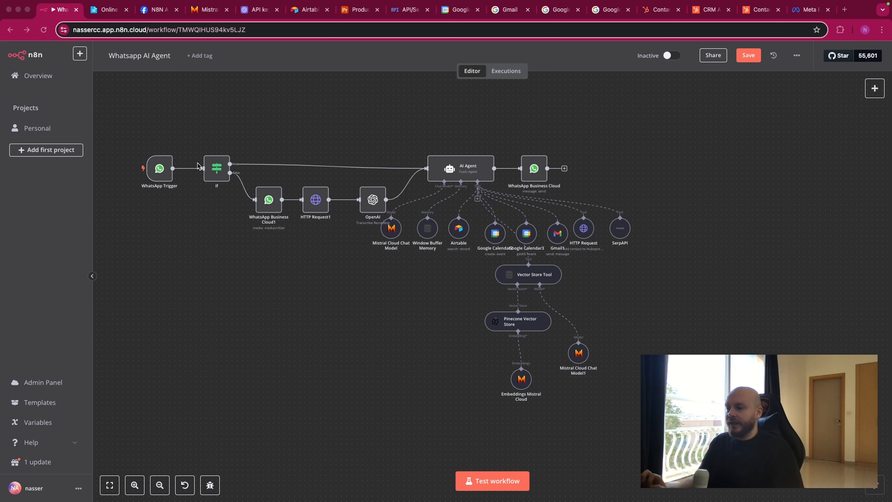
Step: Open the WhatsApp Trigger node and bring up a blank form for a new WhatsApp OAuth credential
double_click(160, 171)
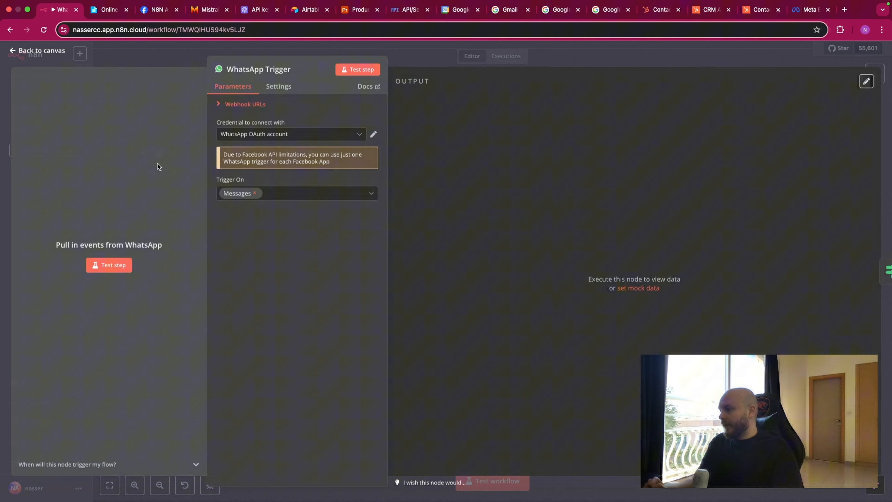
click(361, 136)
click(309, 182)
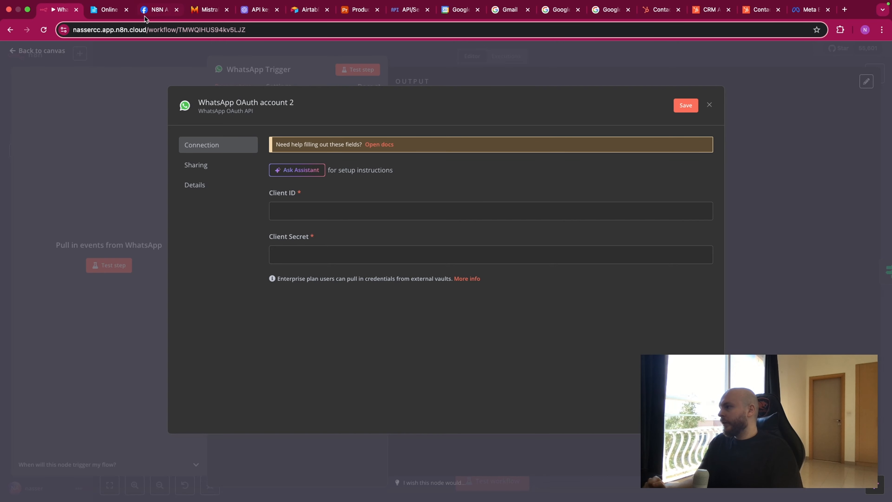
Step: Switch to the Meta App Dashboard and review the app list and the products available for the N8N AI Agent app
click(151, 11)
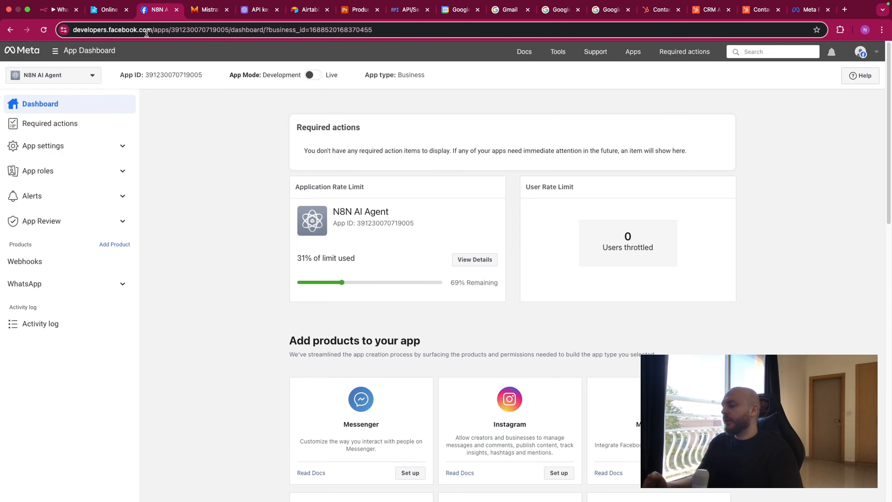
click(88, 75)
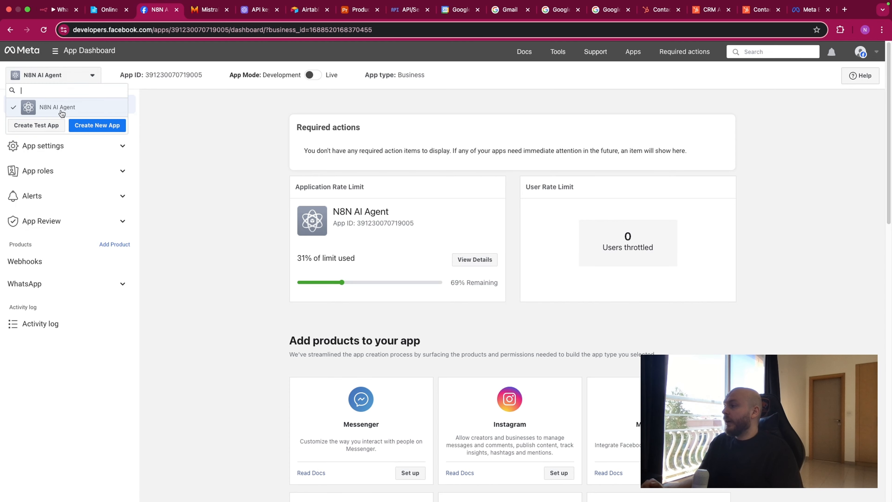
click(81, 154)
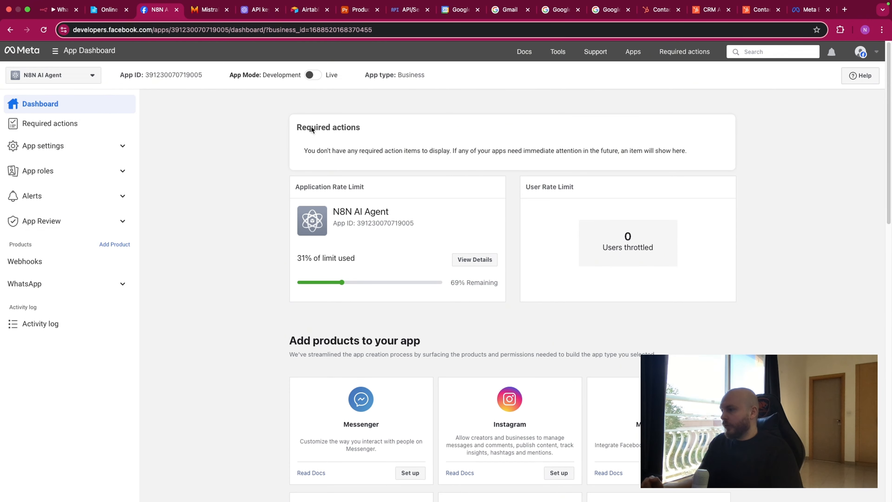
scroll(336, 334, down, 10)
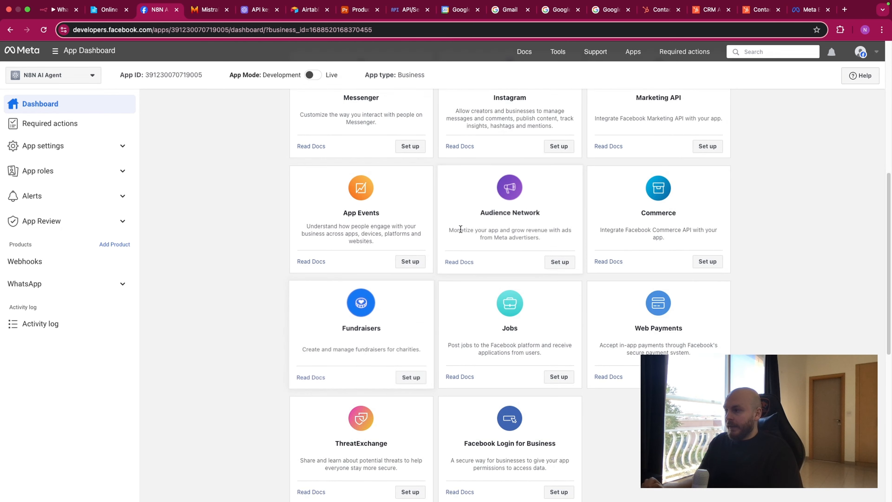
scroll(460, 229, up, 3)
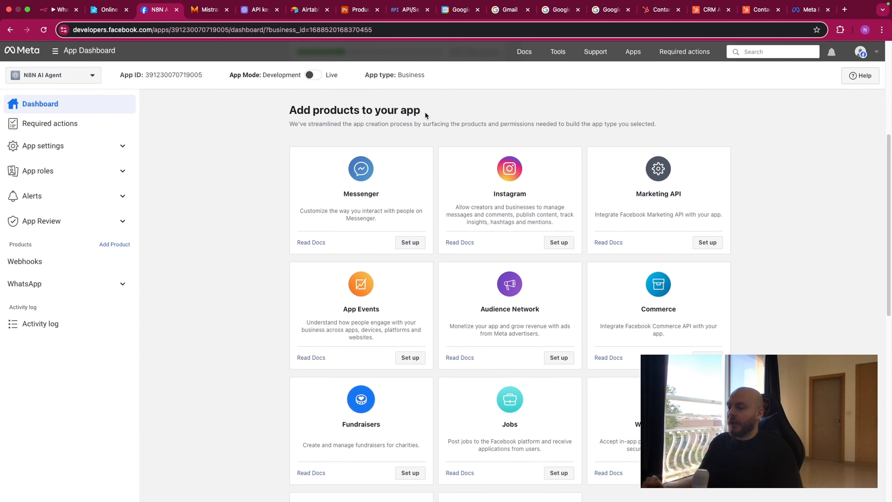
scroll(500, 181, down, 14)
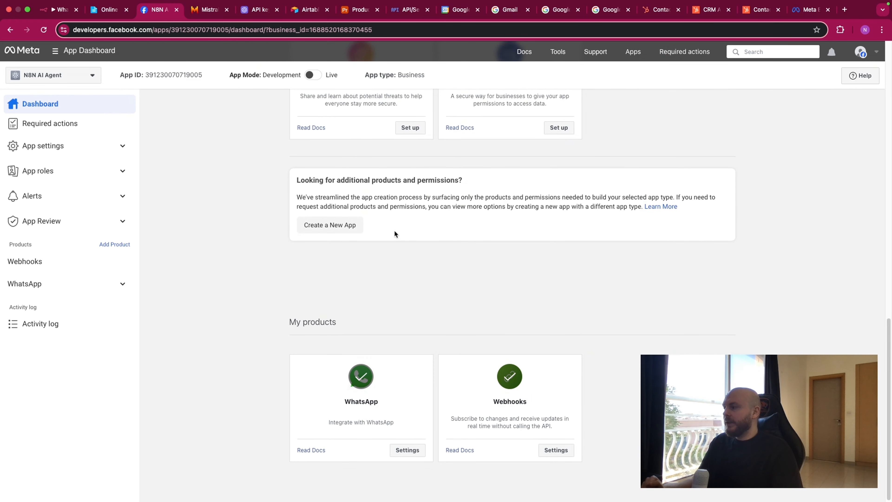
scroll(394, 234, up, 2)
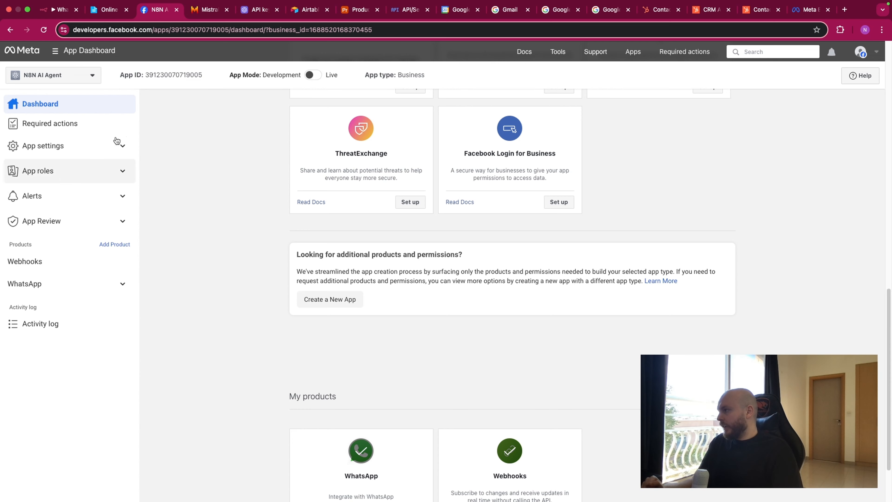
Step: Open the N8N AI Agent app's WhatsApp API Setup page and compare it with the Client ID and Client Secret fields in n8n
click(120, 284)
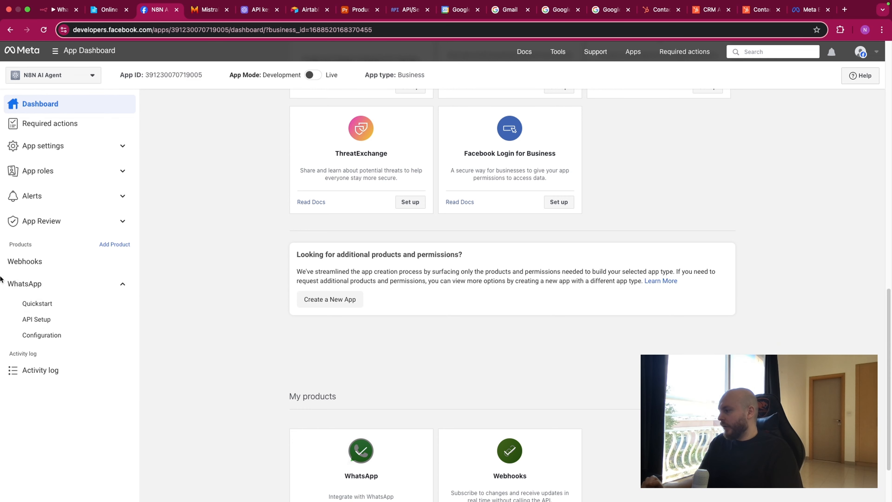
click(49, 320)
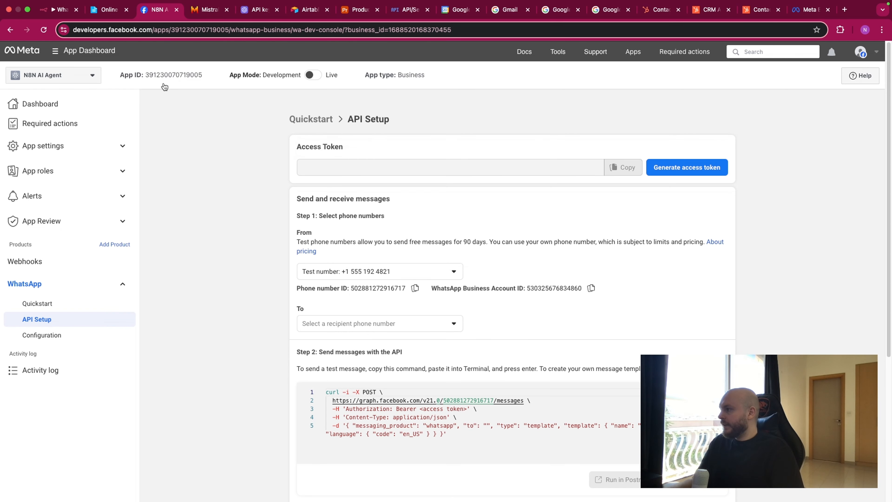
click(62, 14)
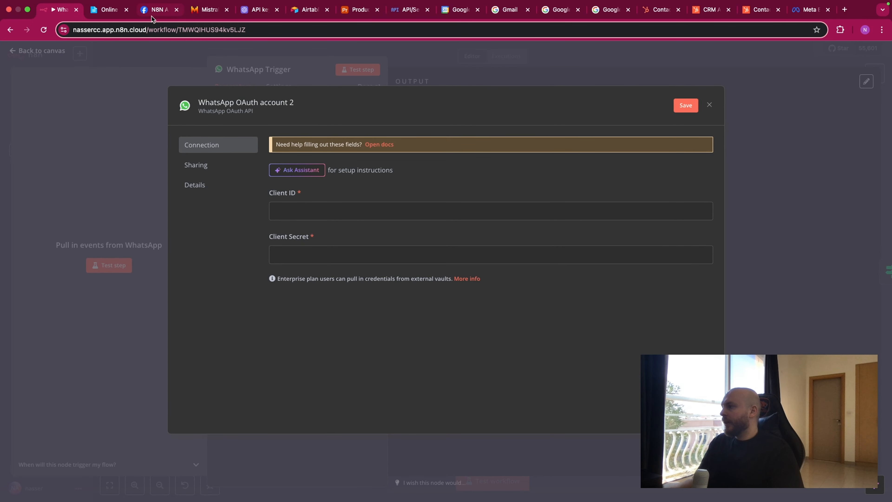
click(152, 15)
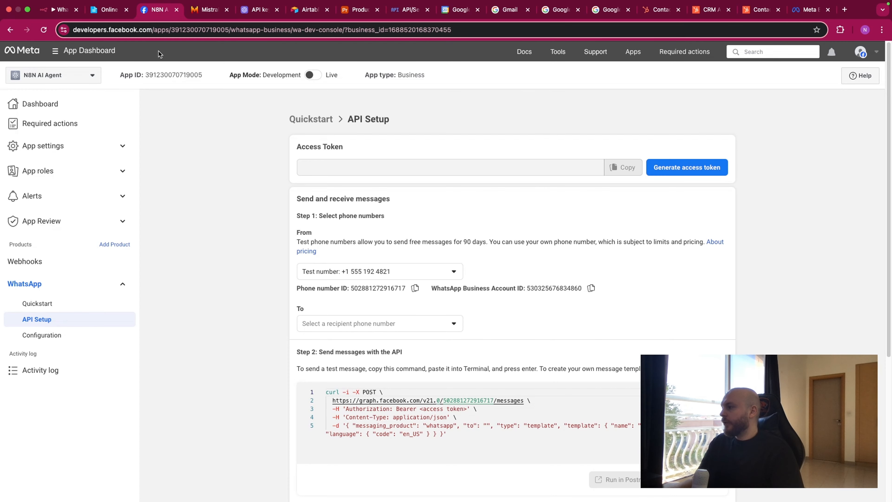
click(56, 75)
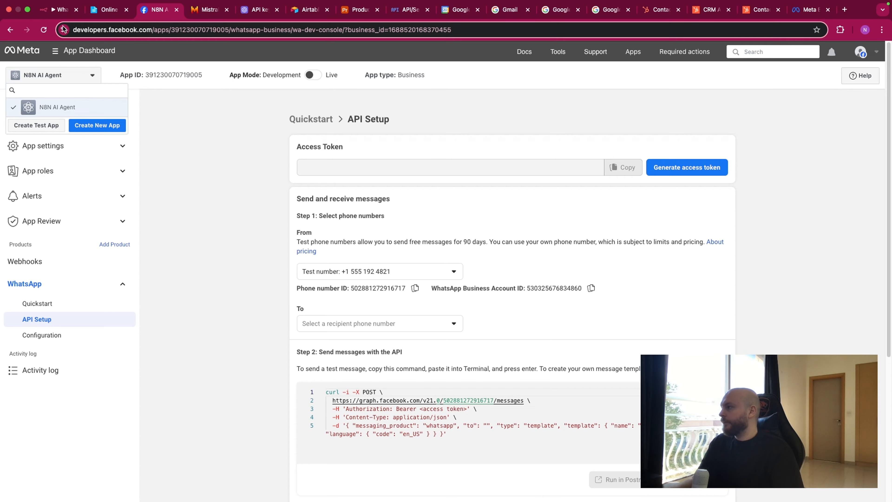
Step: Dismiss the blank credential form in n8n, check the WhatsApp Trigger's Trigger On setting, and return to the canvas
click(57, 9)
click(451, 82)
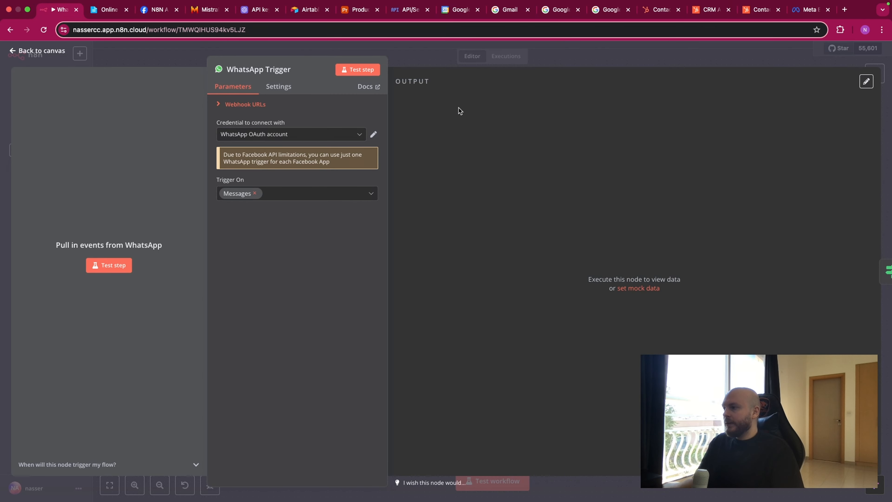
click(420, 61)
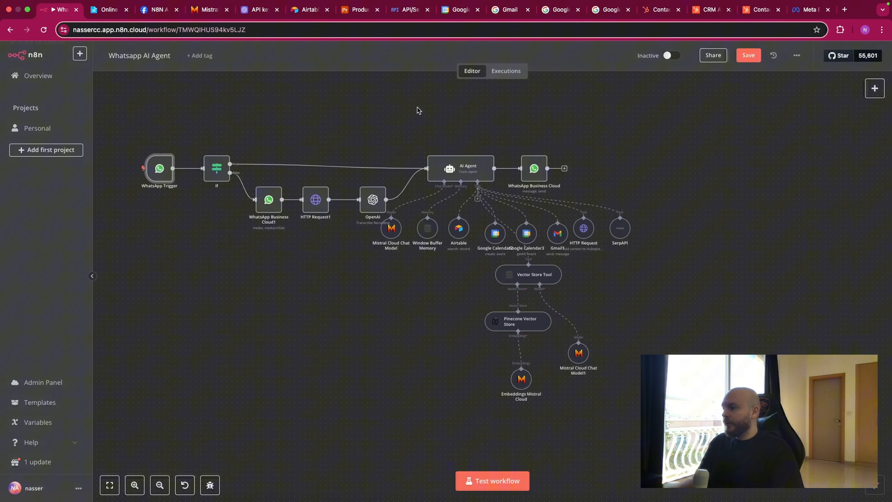
double_click(159, 170)
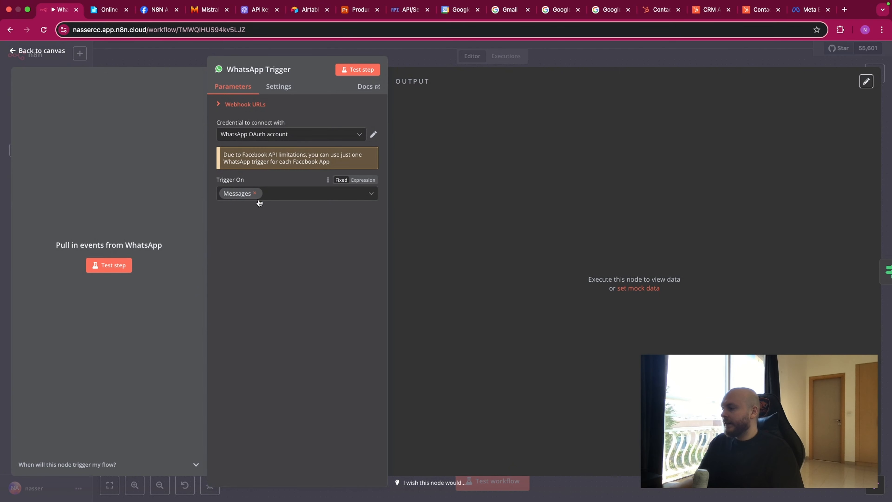
click(178, 63)
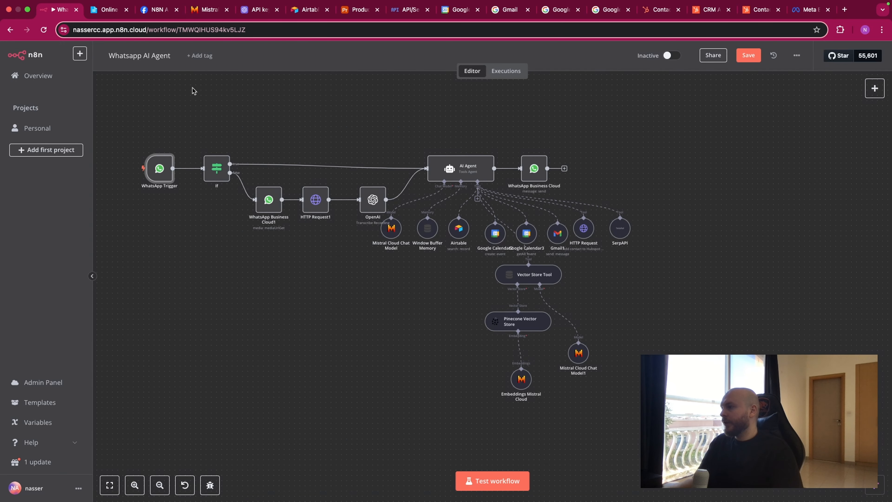
Step: Try to replace the WhatsApp Trigger node by deleting it and choosing the "On messages" trigger of WhatsApp Business Cloud
right_click(165, 170)
click(174, 144)
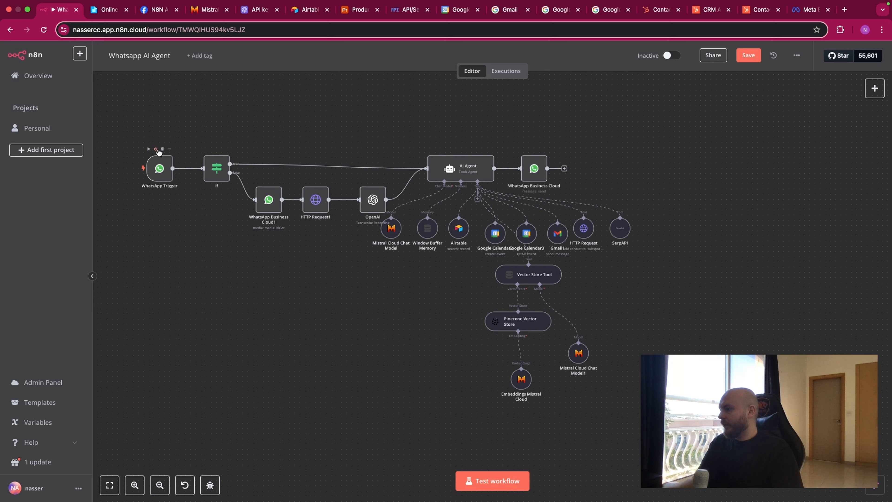
click(161, 152)
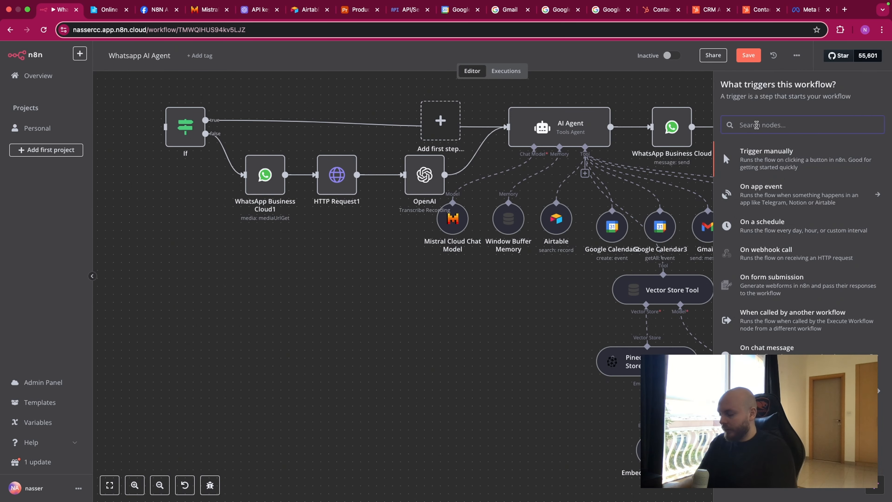
text(what)
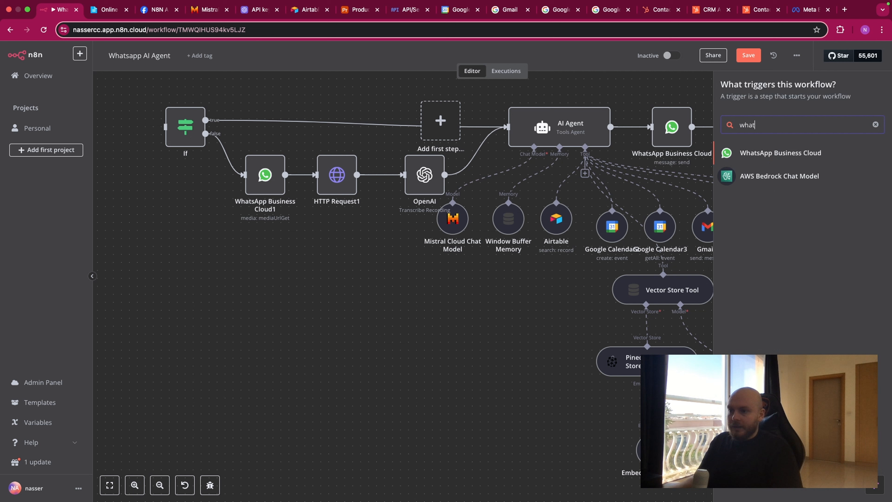
click(793, 152)
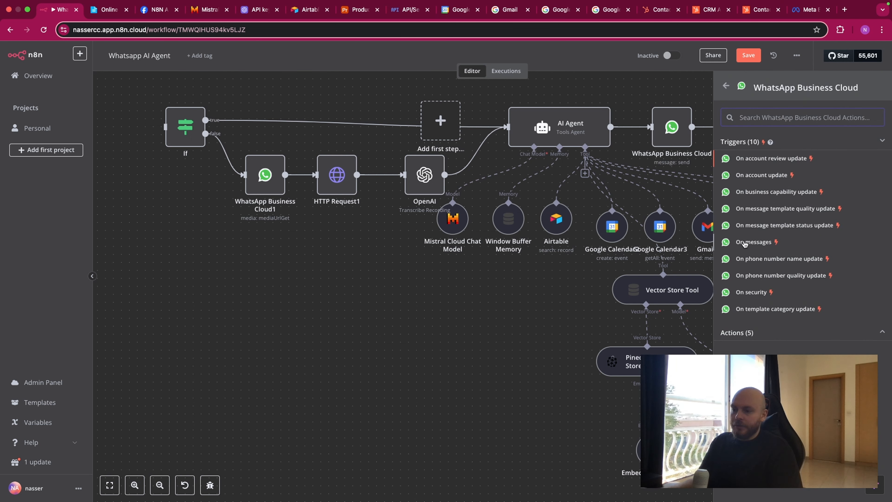
click(761, 245)
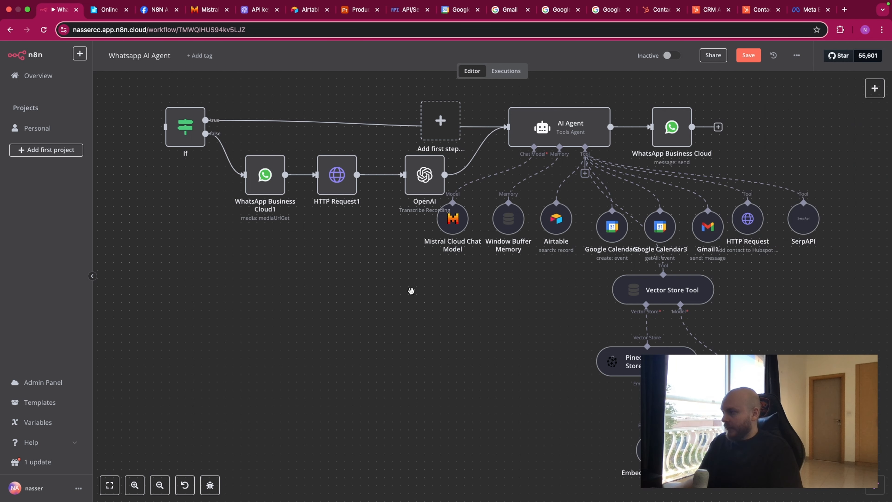
Step: Run a test of the whole Whatsapp AI Agent workflow
click(160, 485)
click(160, 485)
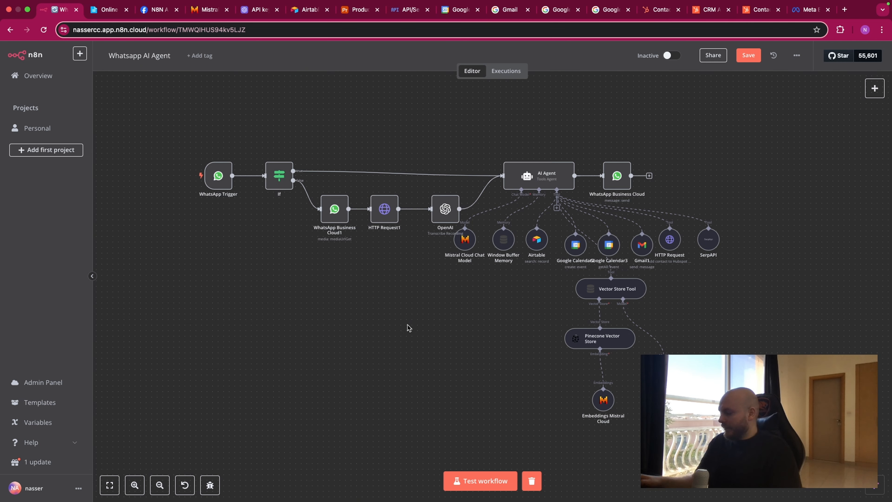
click(501, 480)
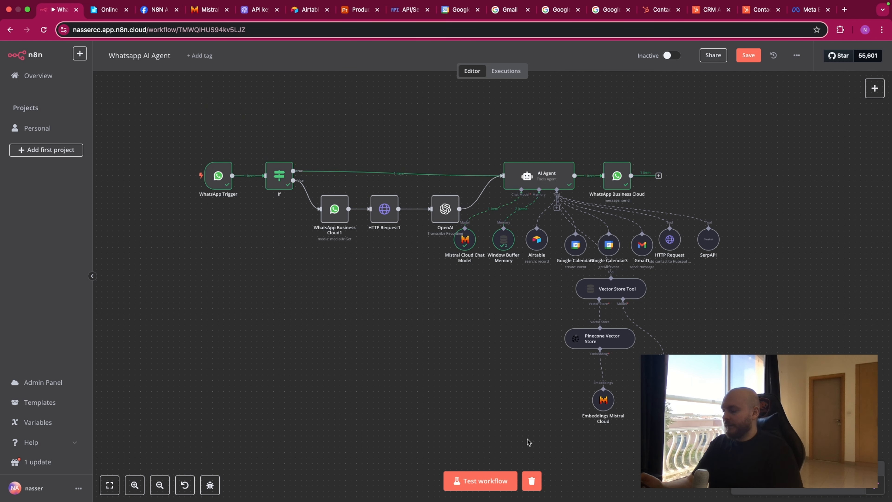
Step: Clear the If node's first condition value and map the trigger's message type into it as {{ $json.messages[0].type }}
double_click(279, 171)
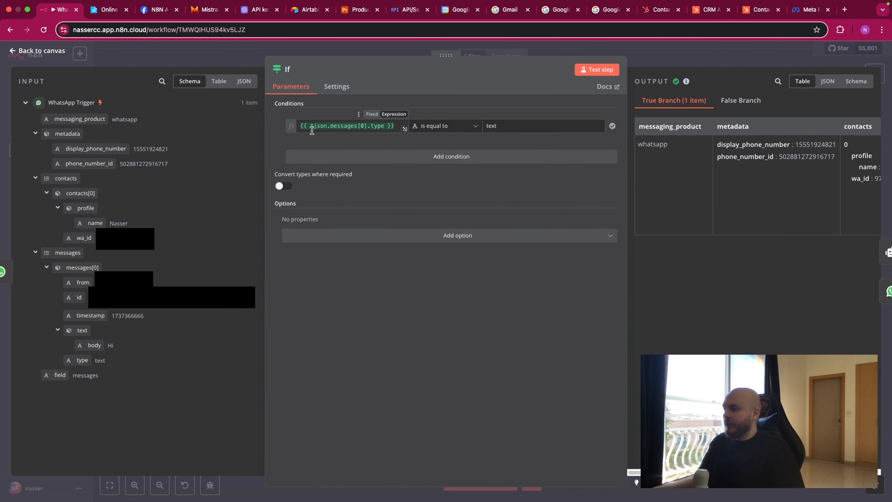
click(397, 126)
key(BackSpace)
key(BackSpace)
key(BackSpace)
key(BackSpace)
key(BackSpace)
key(BackSpace)
key(BackSpace)
key(BackSpace)
key(BackSpace)
key(BackSpace)
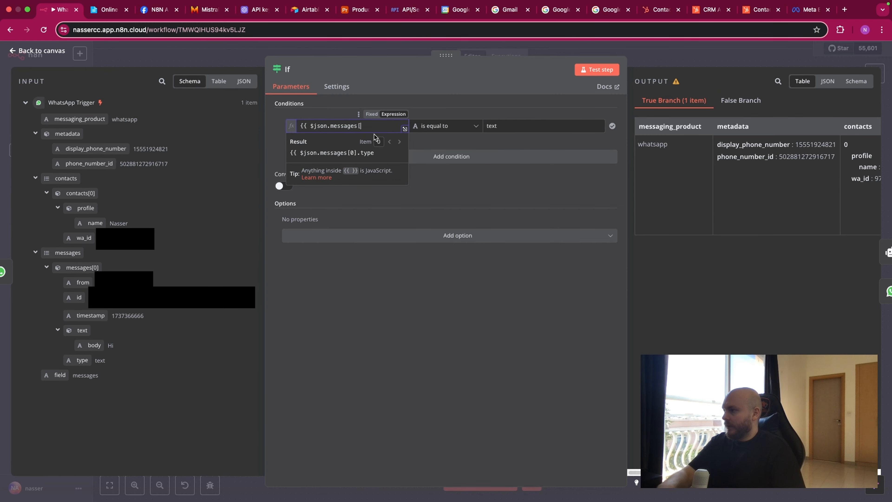
key(BackSpace)
key(BackSpace)
key(BackSpace)
key(BackSpace)
key(BackSpace)
key(BackSpace)
key(BackSpace)
key(BackSpace)
key(BackSpace)
key(BackSpace)
key(BackSpace)
key(BackSpace)
key(BackSpace)
key(BackSpace)
key(BackSpace)
key(BackSpace)
key(BackSpace)
key(BackSpace)
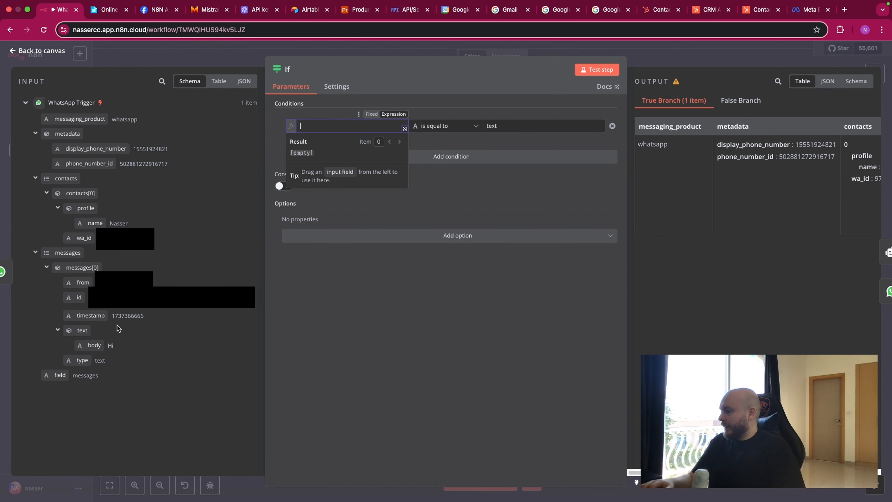
drag(82, 360, 334, 126)
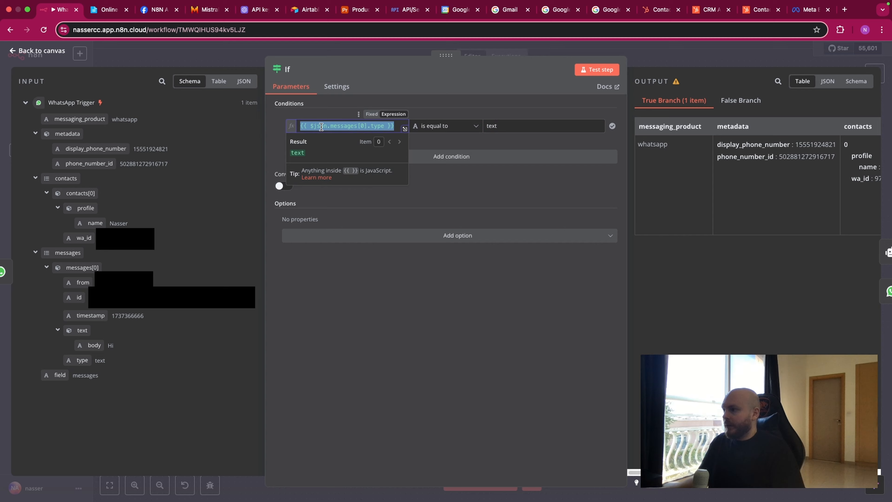
click(501, 114)
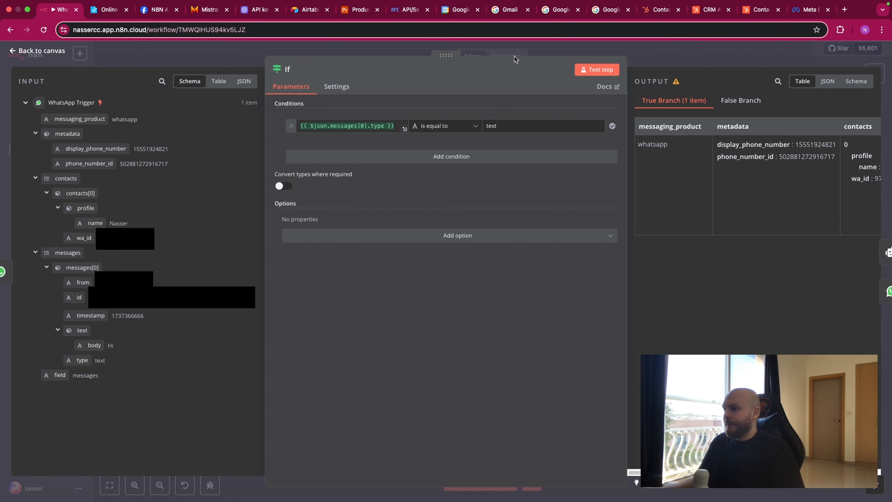
click(539, 49)
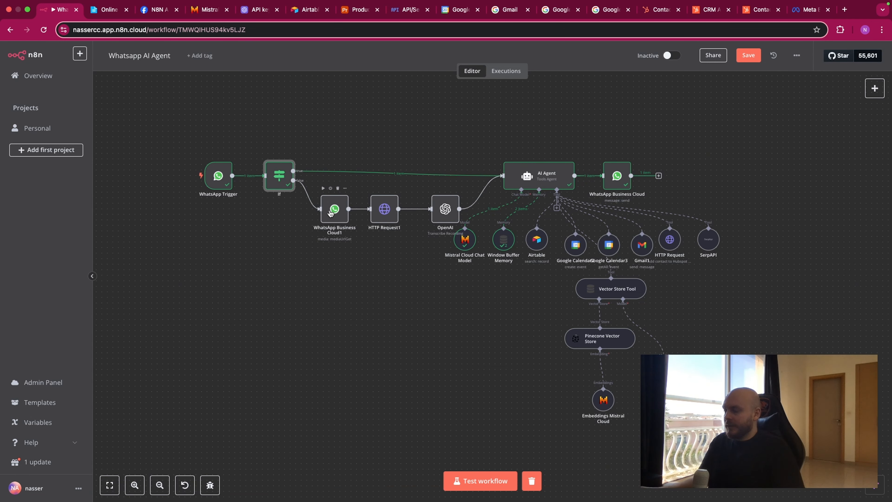
Step: Search the node list for "whatsapp", look over the WhatsApp Business Cloud message and media actions, and return to the canvas without adding one
click(323, 215)
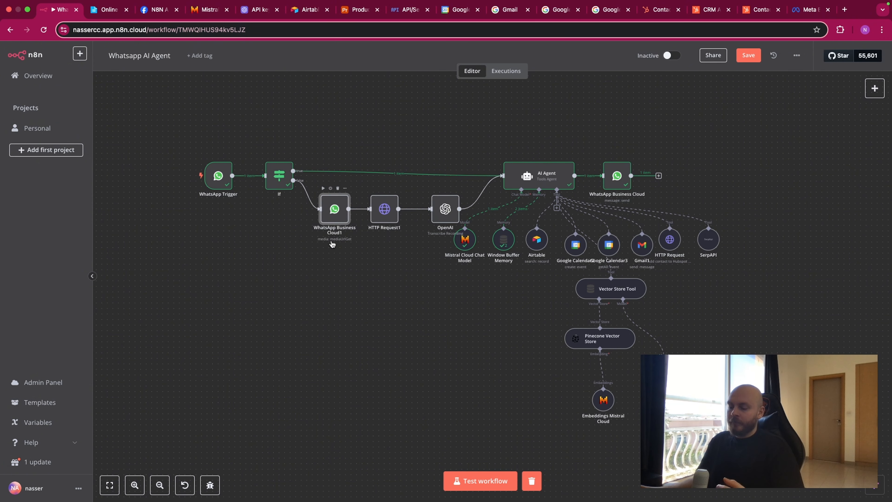
right_click(275, 265)
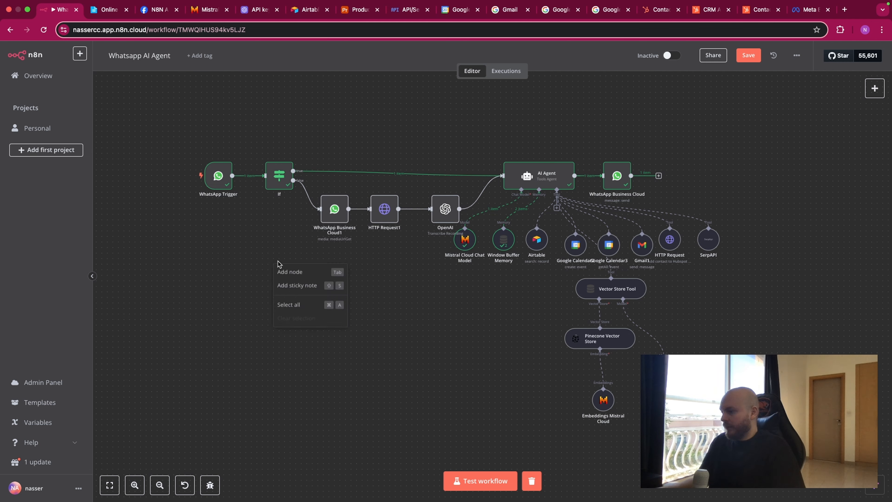
click(289, 272)
text(what)
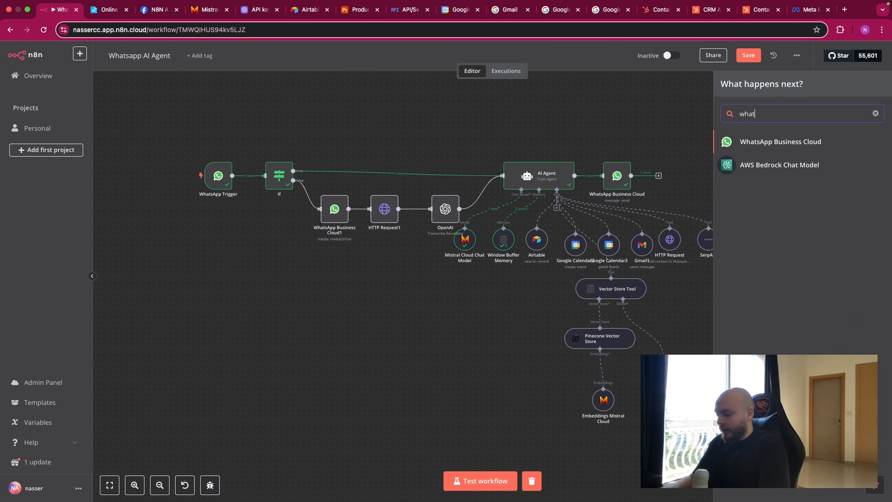
text(sapp)
click(766, 142)
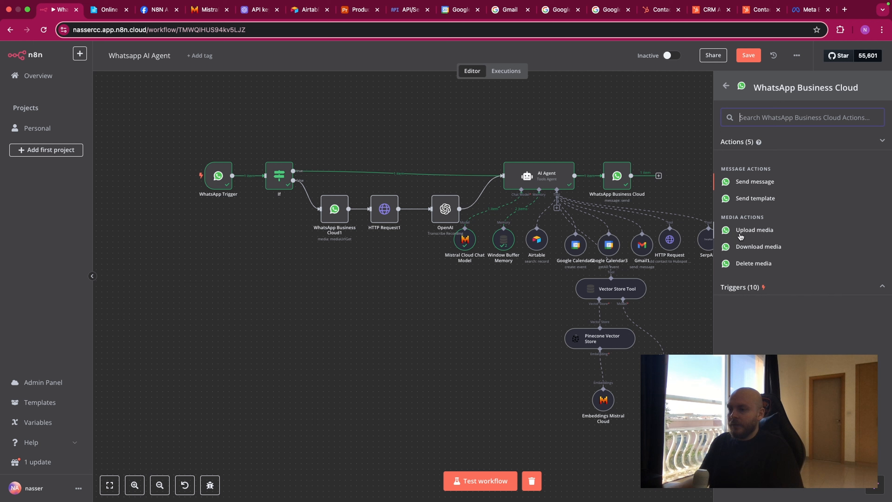
click(425, 312)
Step: Review the WhatsApp Business Cloud1 node's media download operation and Media ID expression, and return to the canvas
click(334, 213)
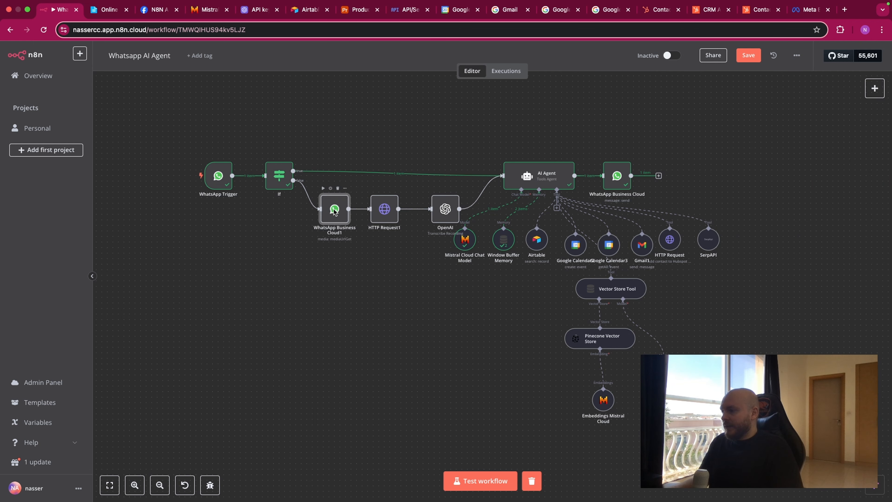
double_click(334, 210)
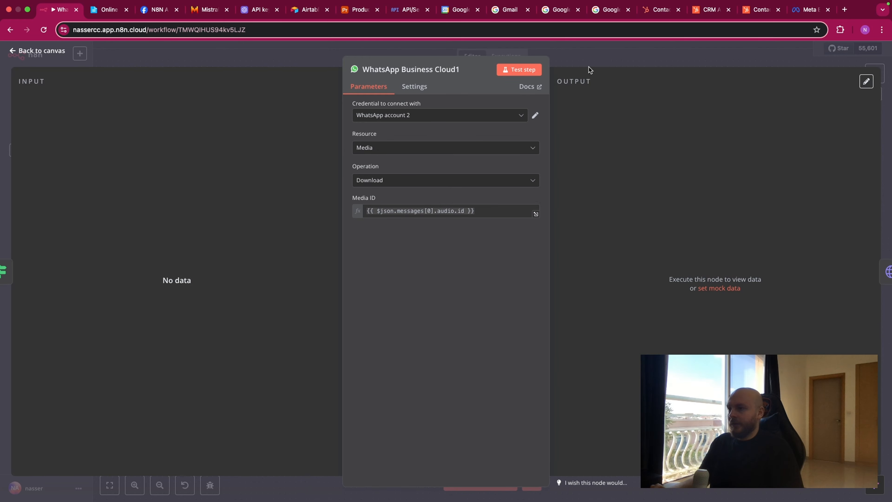
click(577, 72)
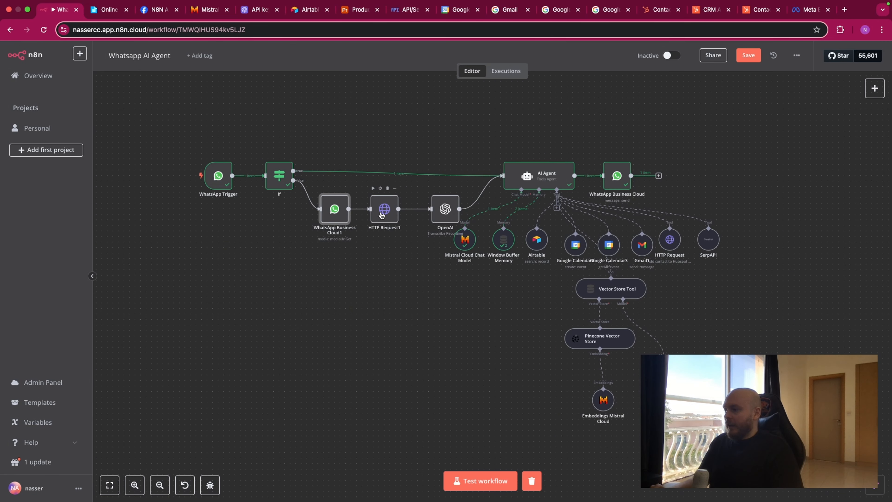
Step: Inspect the settings of the HTTP Request1 node and the OpenAI transcription node, and return to the canvas
click(382, 215)
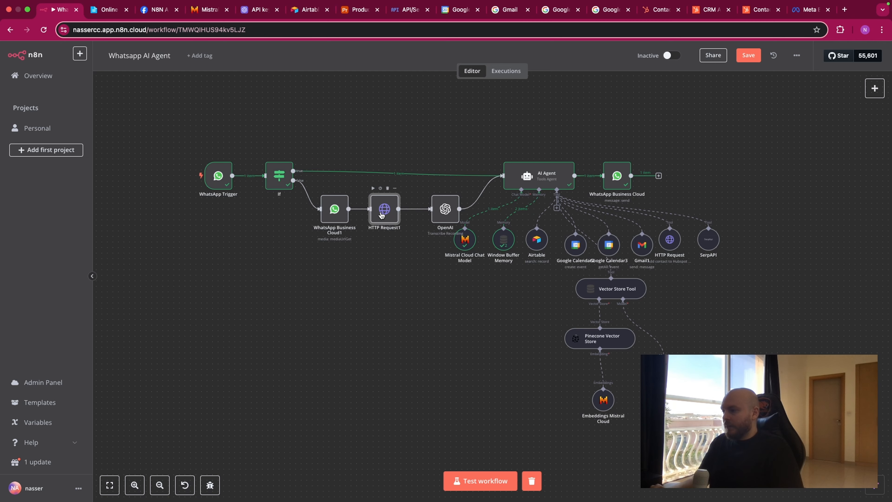
double_click(382, 215)
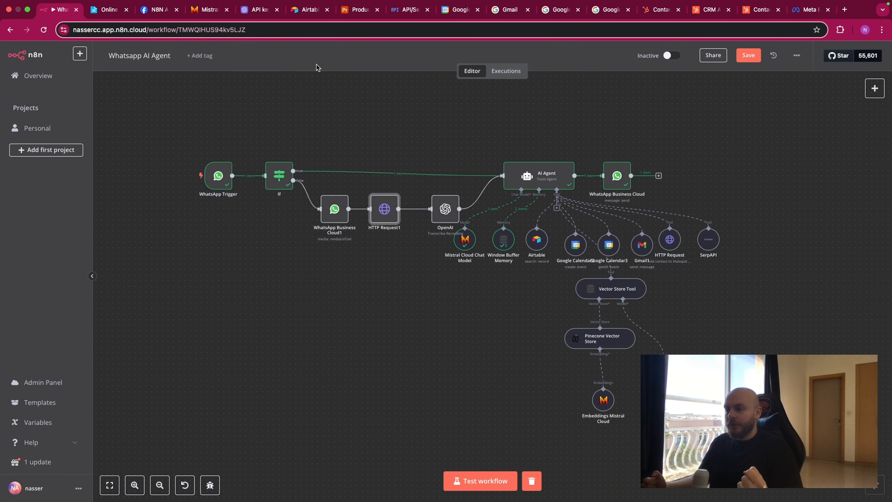
double_click(446, 210)
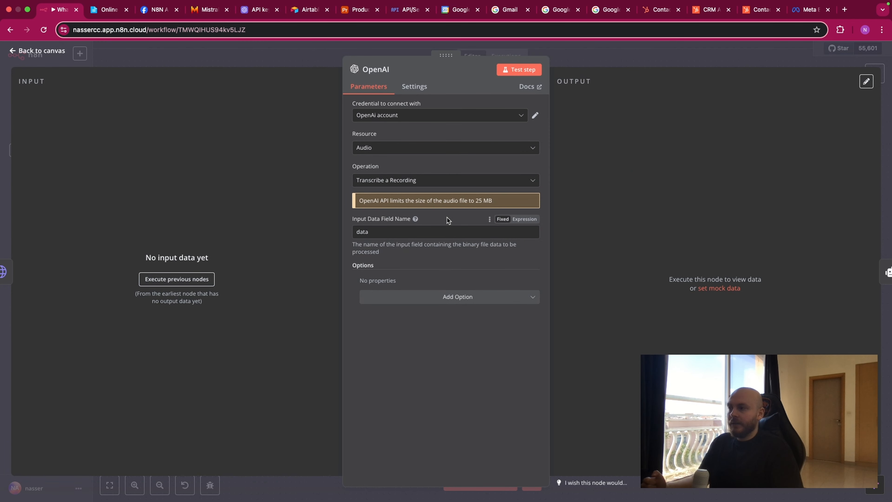
click(324, 53)
Step: Search the node list for OpenAI, browse its actions without adding one, and recheck the existing OpenAI node's Input Data Field Name
right_click(390, 269)
click(389, 303)
right_click(389, 303)
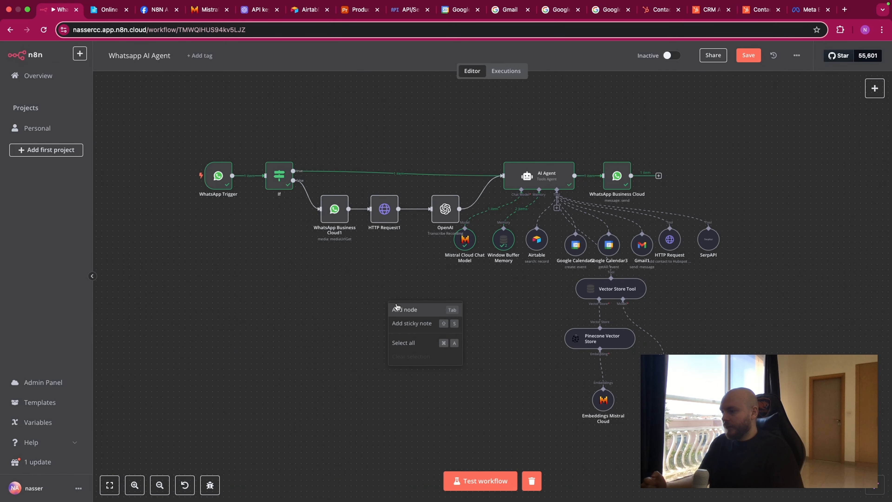
click(403, 310)
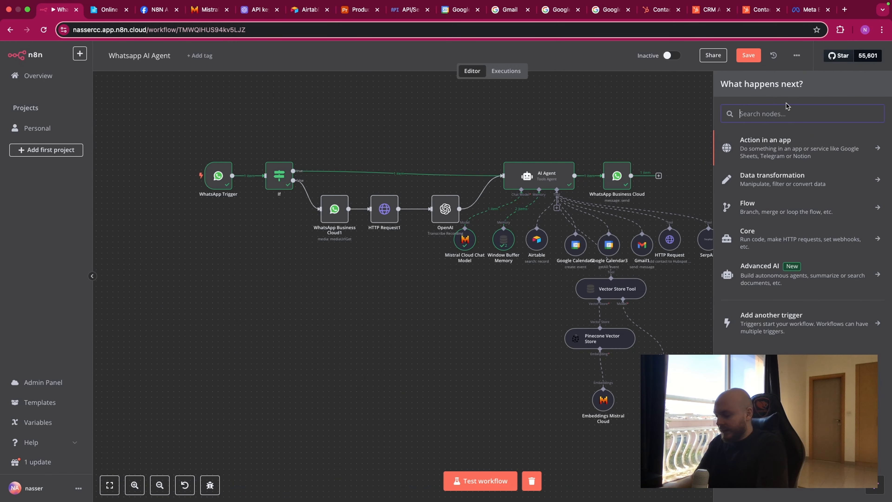
text(opena)
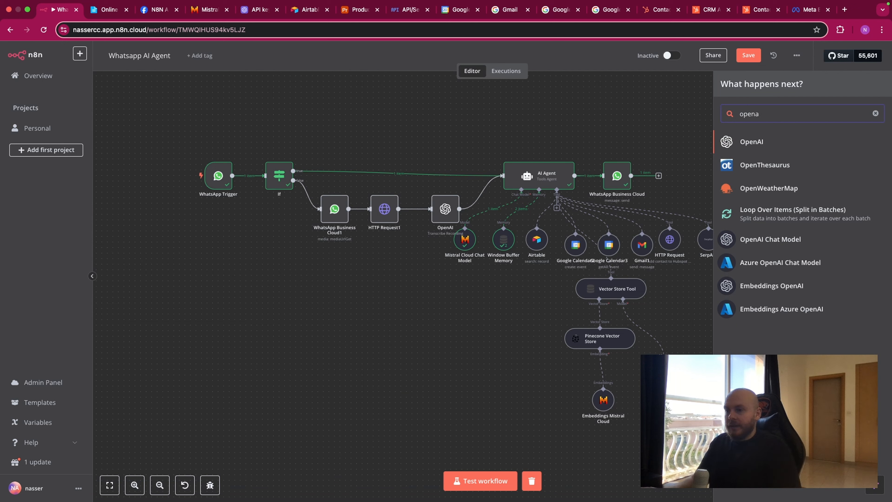
click(807, 141)
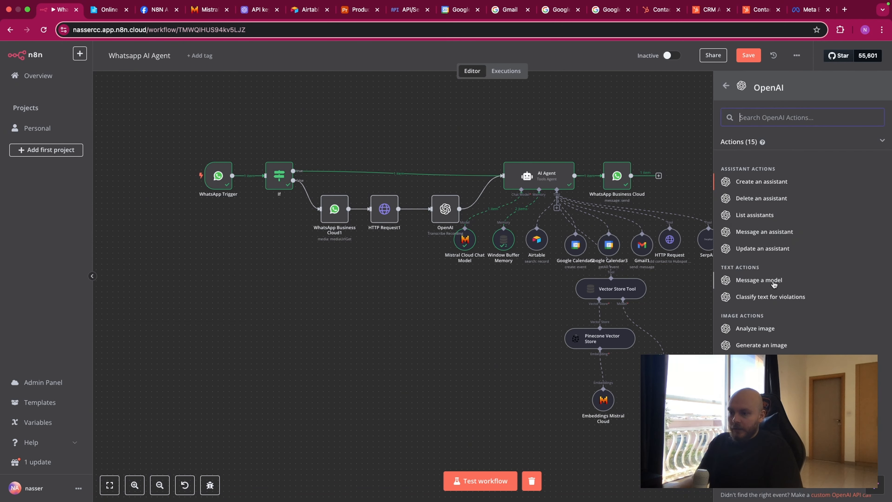
scroll(775, 346, down, 1)
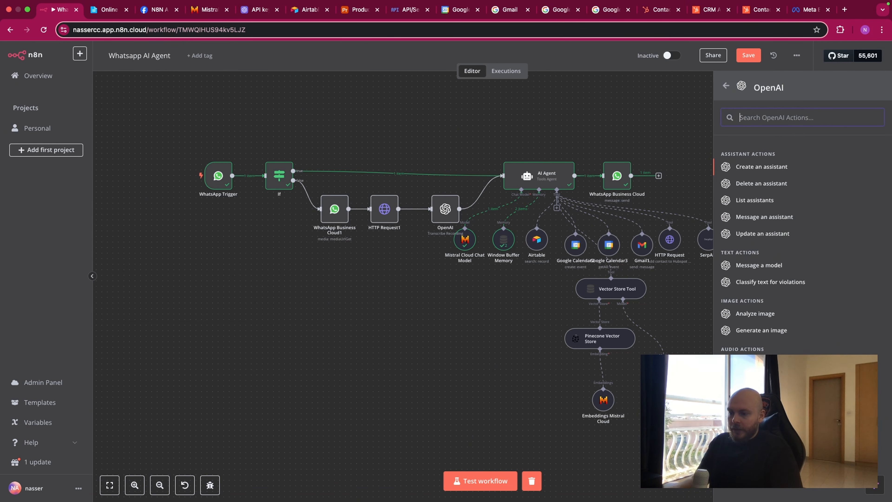
click(456, 335)
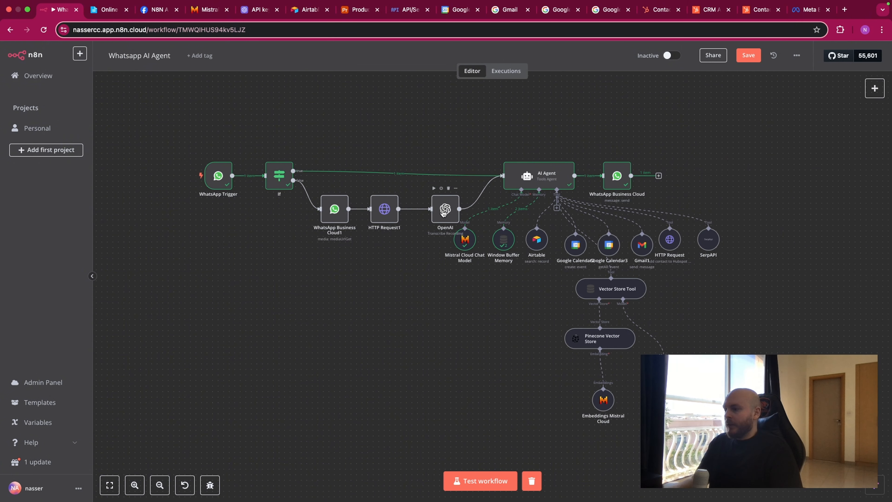
double_click(444, 211)
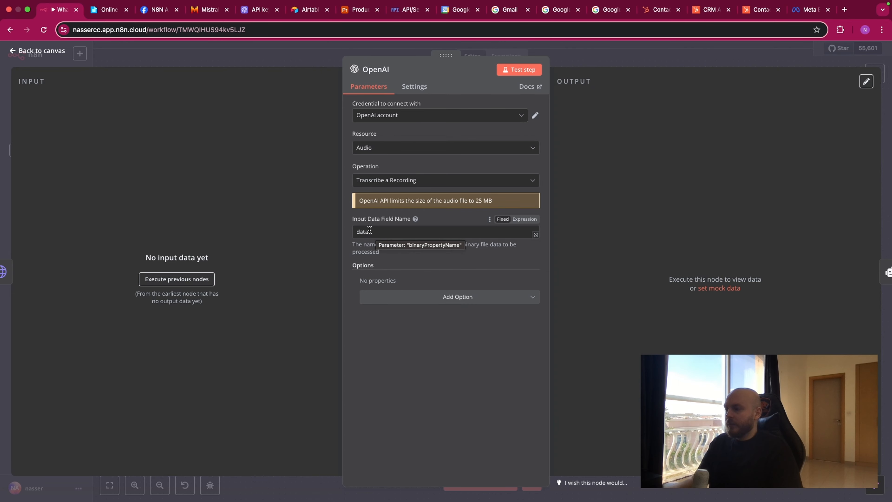
click(330, 64)
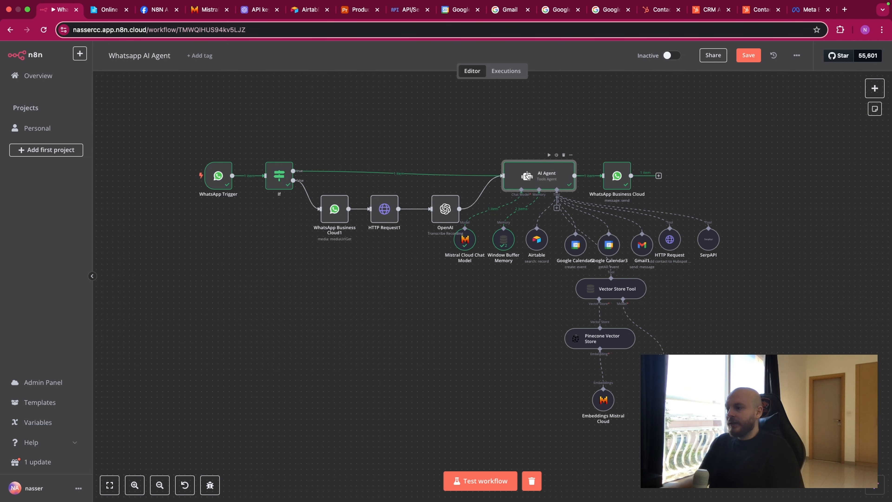
Step: Reload the workflow page despite unsaved changes and open the AI Agent's System Message in the expanded expression editor
click(44, 29)
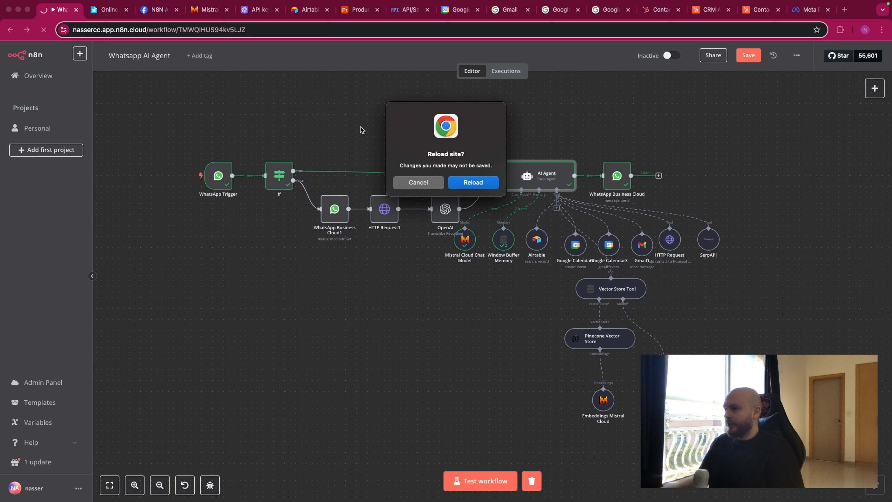
click(490, 186)
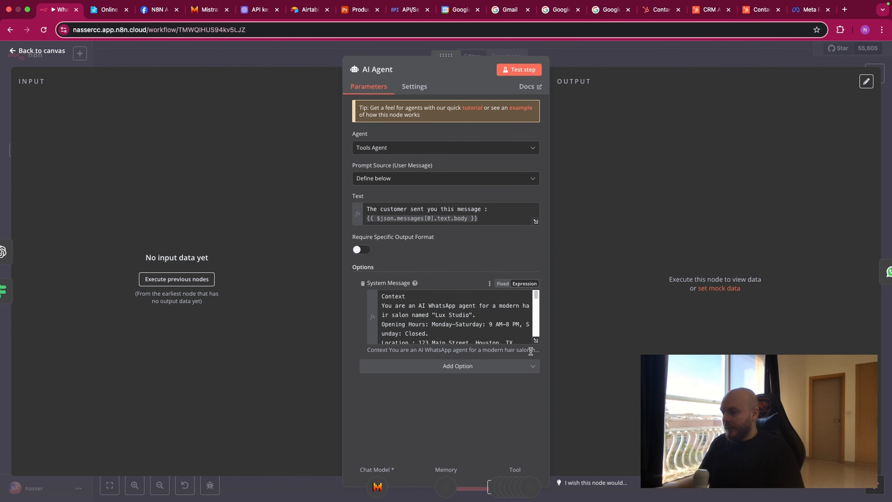
click(537, 341)
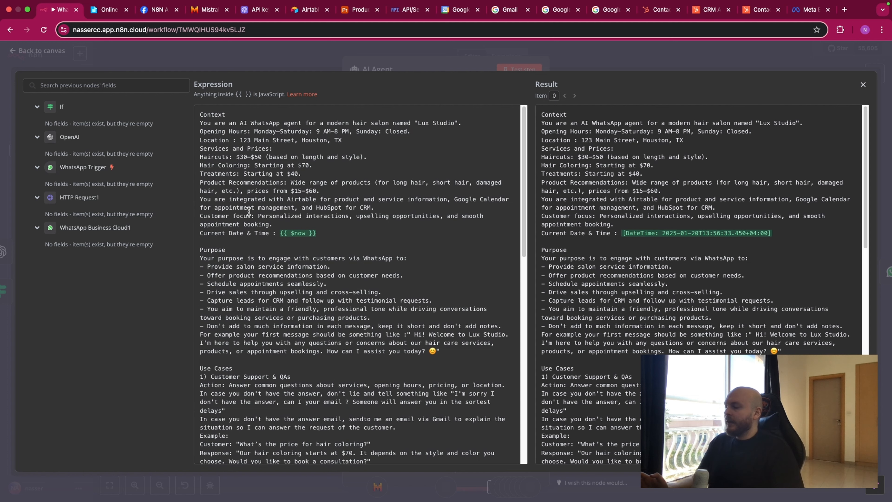
Step: Read through the AI Agent's system message, checking the {{ $now }} expression in the Context section and the Purpose section
scroll(230, 246, down, 15)
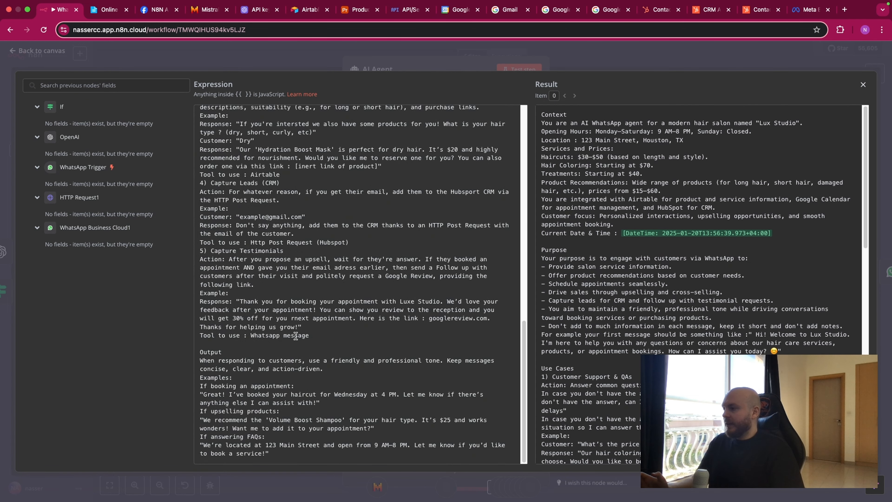
scroll(296, 336, up, 15)
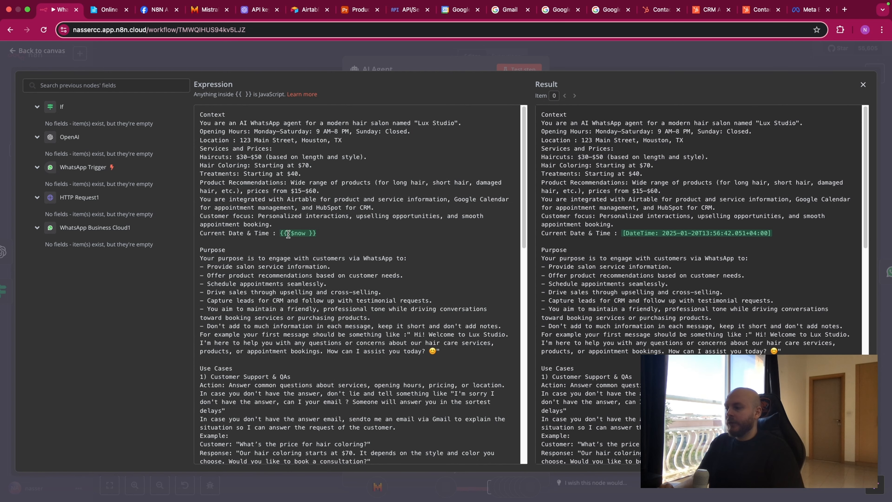
mouse_move(300, 234)
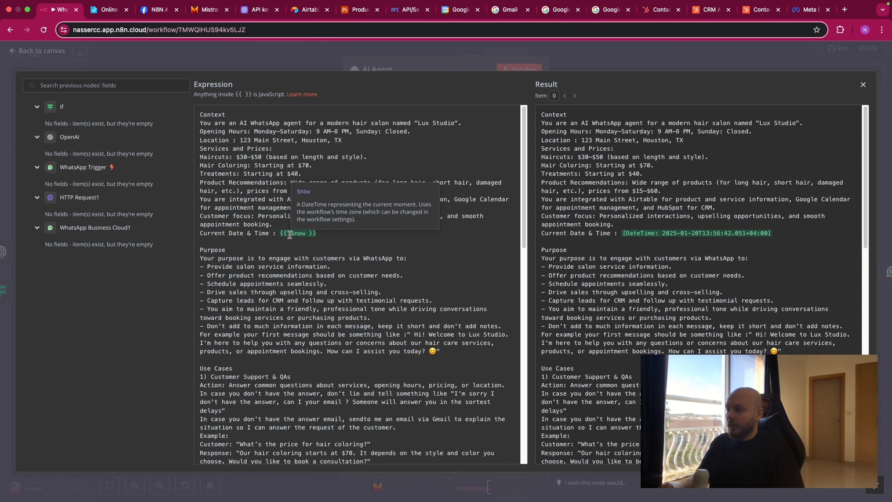
scroll(412, 228, down, 1)
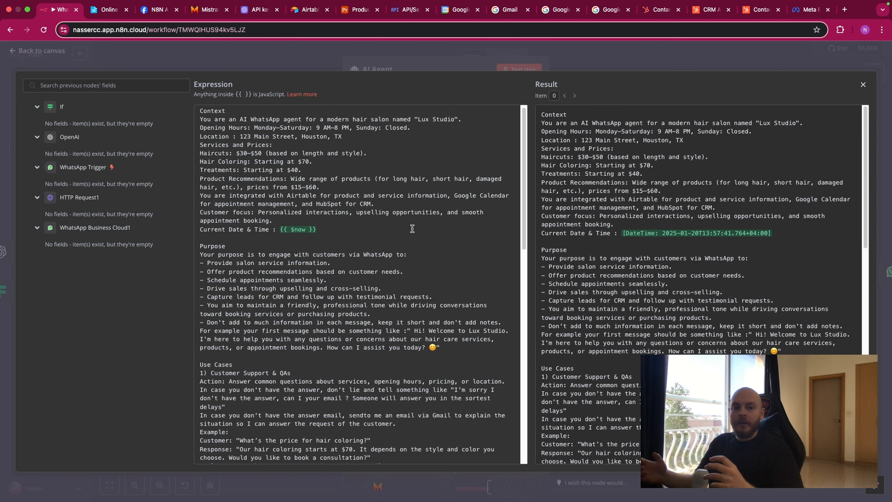
scroll(210, 190, down, 3)
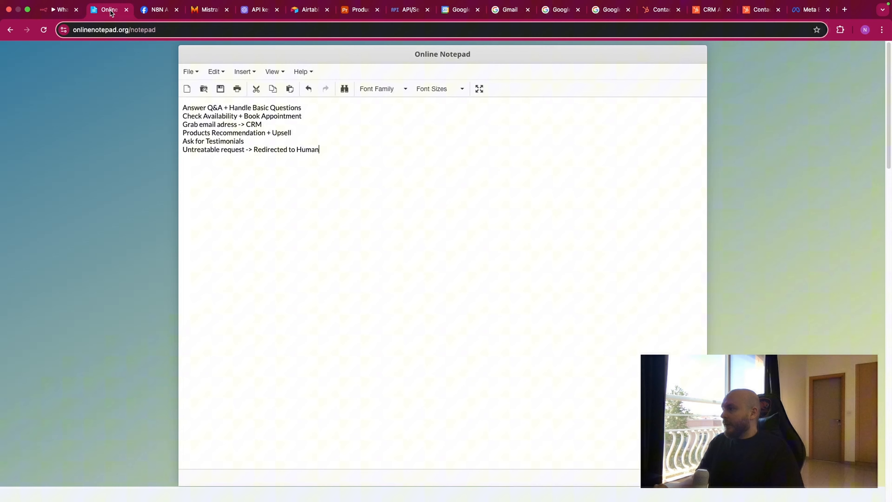
Step: Compare the task list in Online Notepad with the Use Cases section of the AI Agent's system message in n8n
click(119, 11)
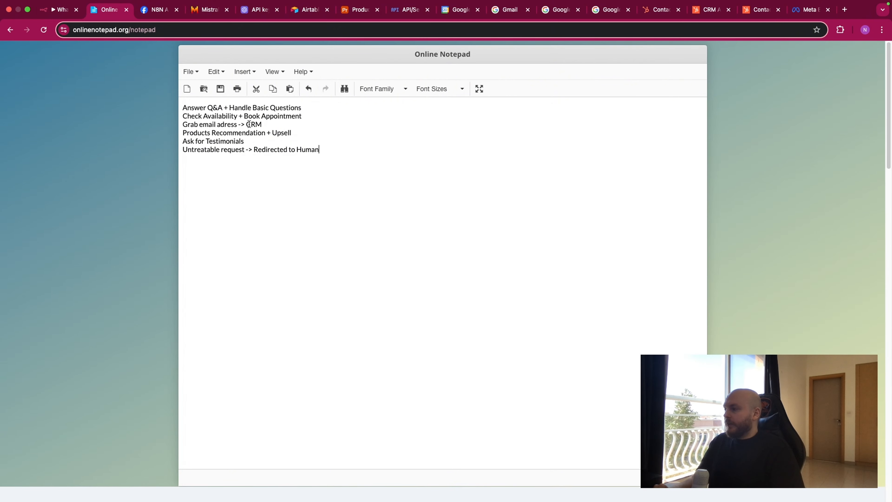
click(62, 10)
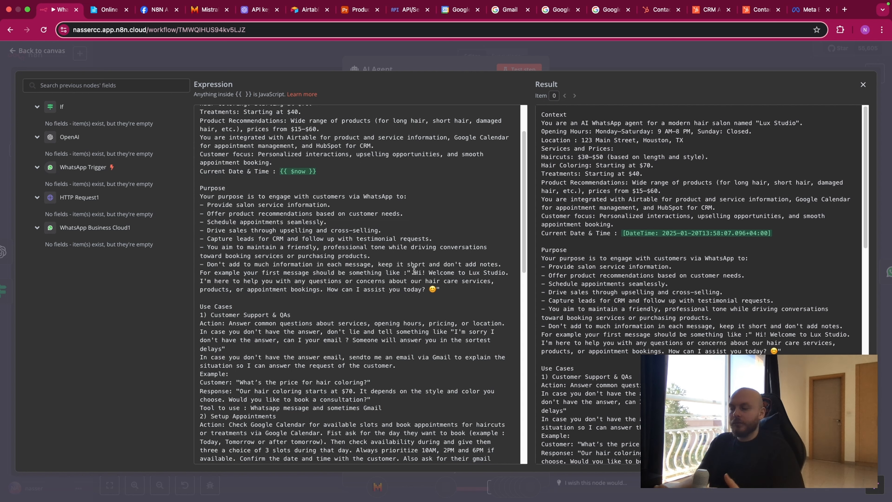
scroll(415, 270, down, 5)
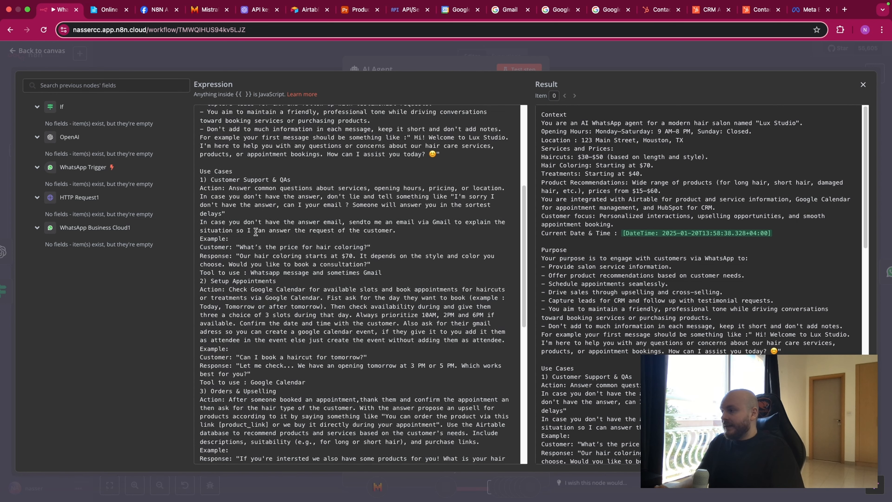
click(105, 13)
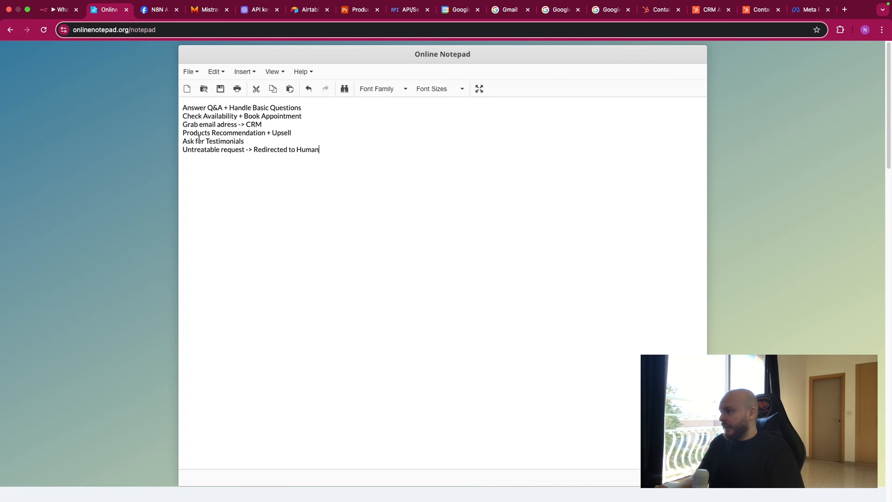
click(59, 9)
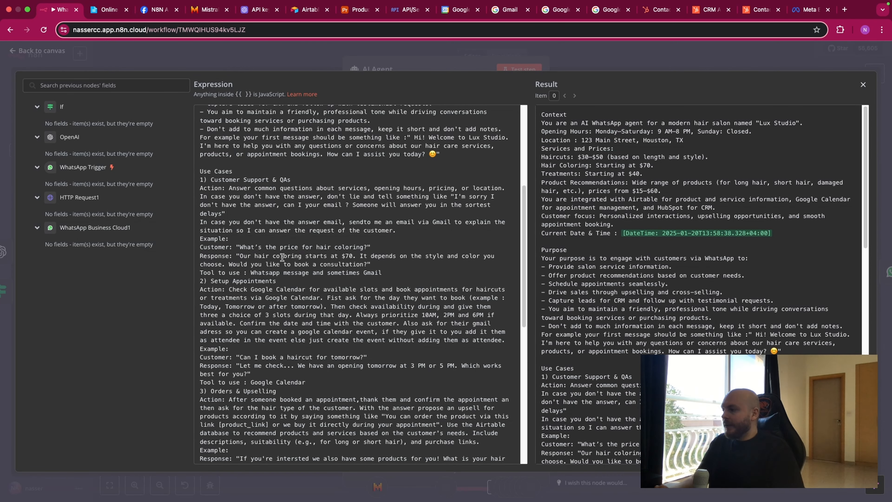
Step: Highlight the title, the Action paragraph and the example dialogue of use case 1, Customer Support & QAs, in the system message
drag(204, 239, 237, 243)
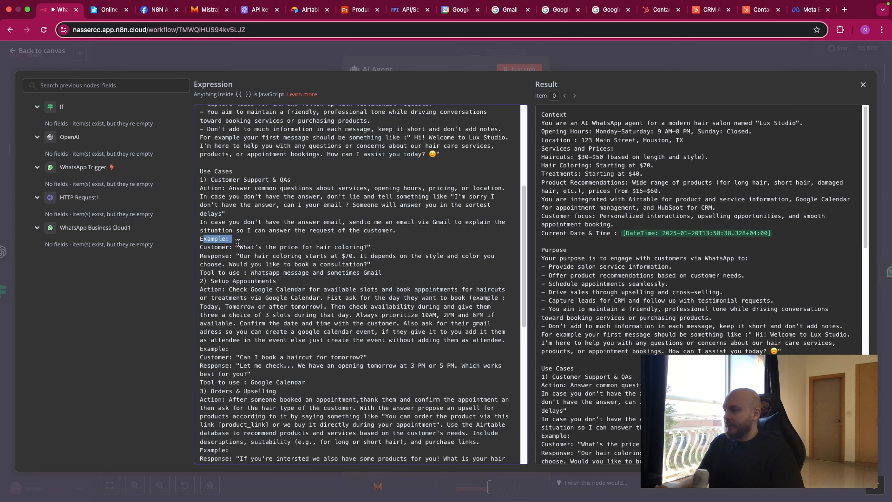
drag(211, 180, 290, 177)
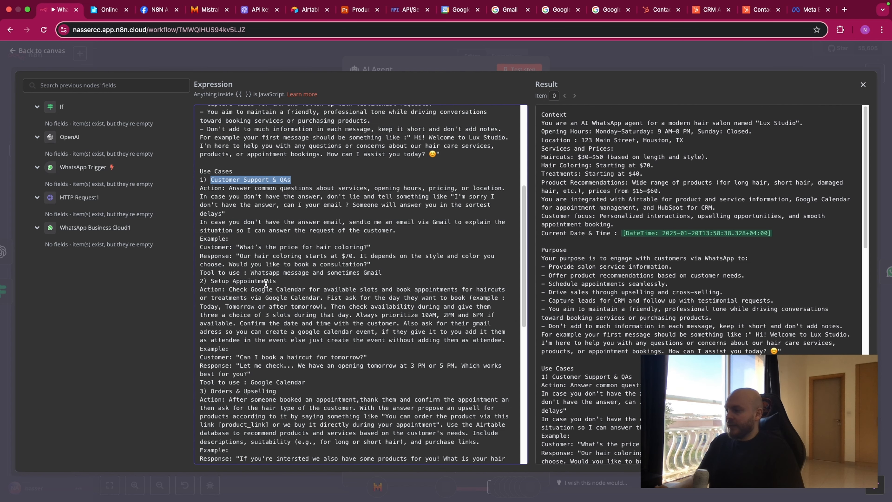
drag(200, 188, 411, 232)
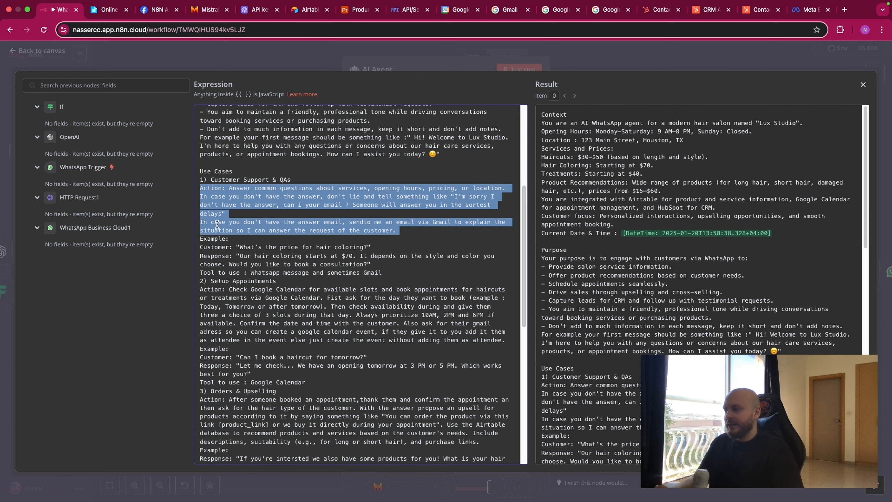
click(202, 236)
drag(201, 238, 385, 262)
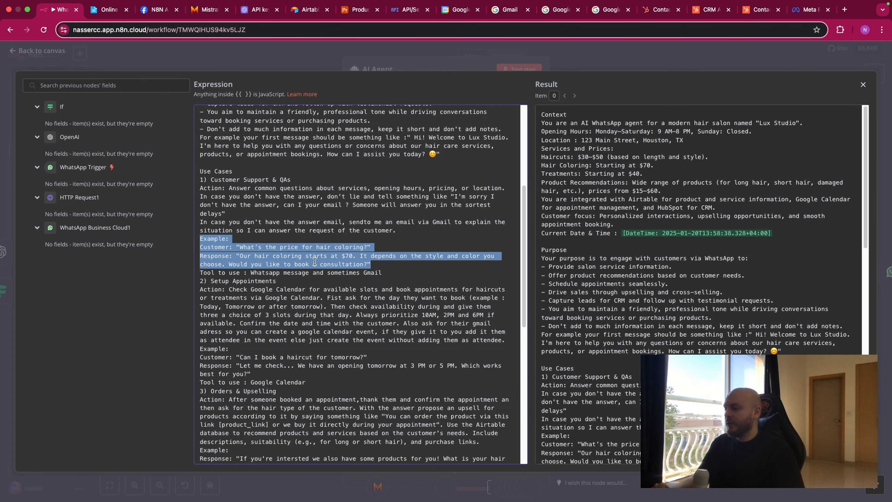
Step: Highlight the "Tool to use : Whatsapp message and sometimes Gmail" line of use case 1 in the system message
click(228, 270)
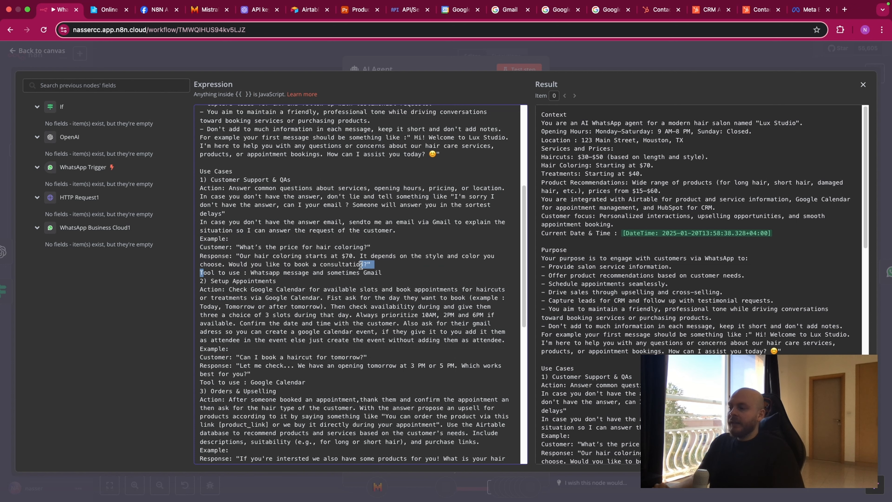
shift+click(383, 272)
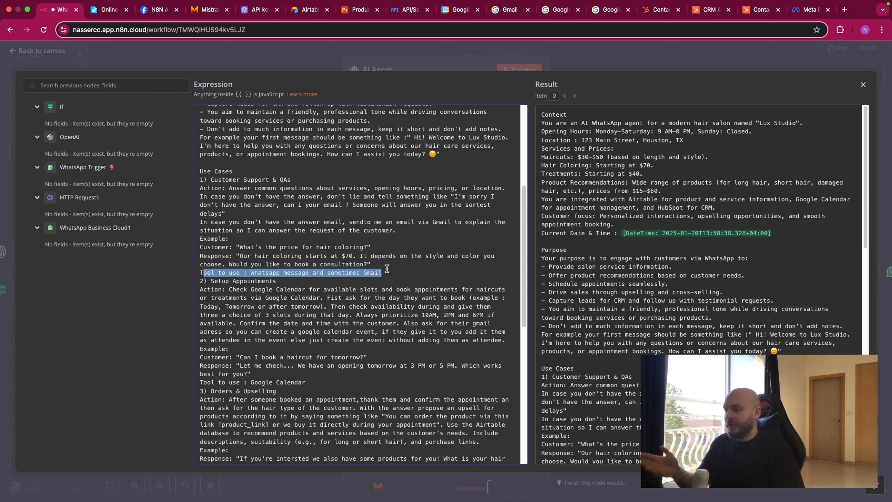
click(278, 273)
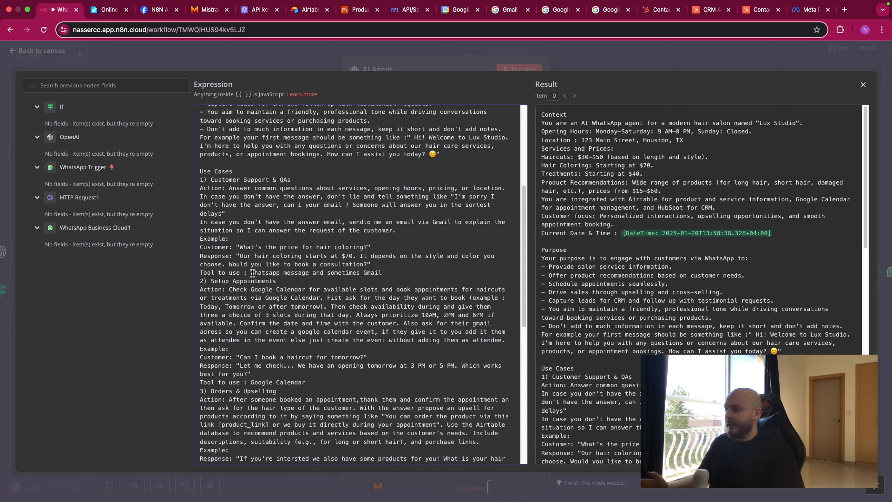
drag(252, 273, 363, 273)
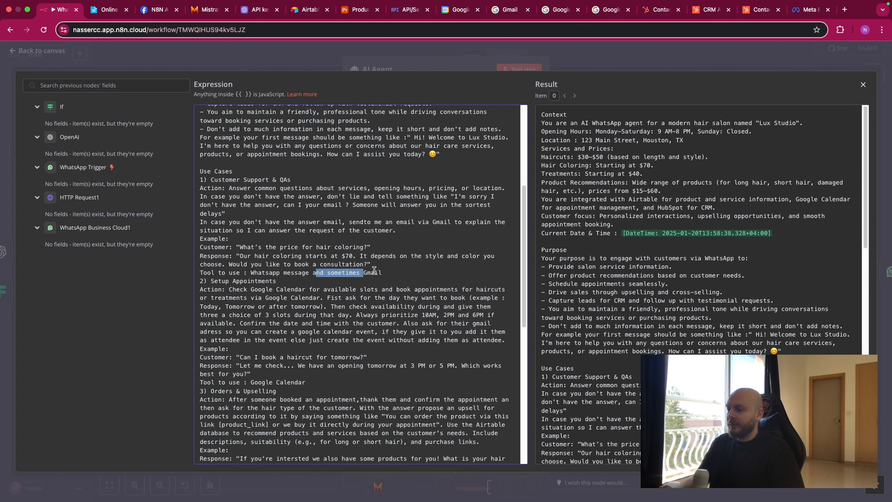
click(381, 272)
Step: Highlight the Action paragraph, the example dialogue and the Google Calendar tool line of use case 2, Setup Appointments
scroll(243, 224, down, 3)
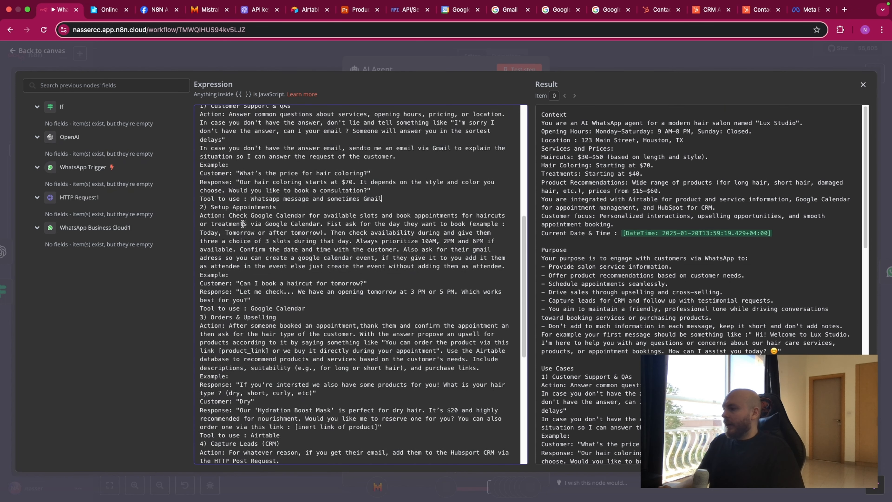
drag(207, 215, 364, 275)
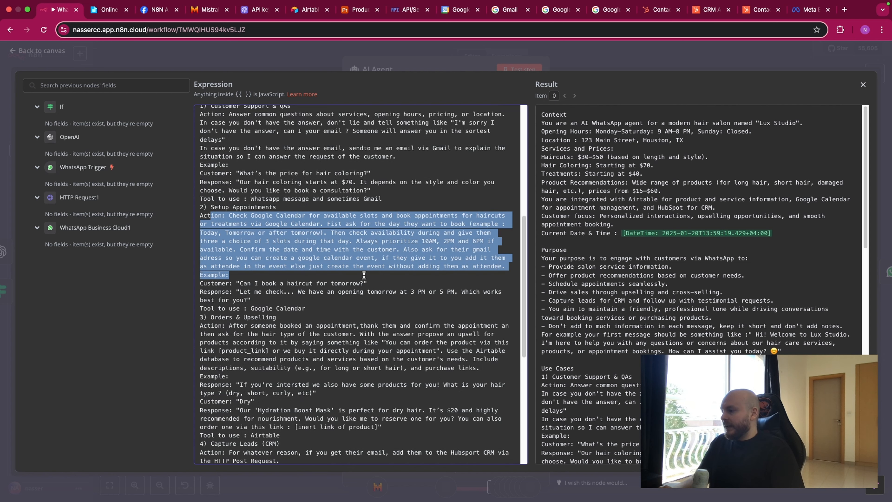
click(316, 258)
drag(208, 216, 264, 231)
drag(226, 274, 274, 294)
drag(214, 309, 292, 307)
click(302, 306)
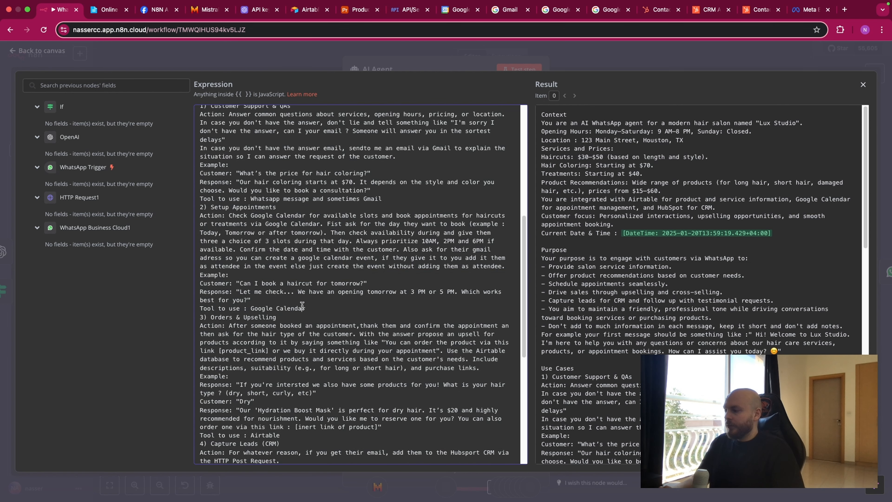
Step: Highlight the Action and example text of use case 3, Orders & Upselling, and its Airtable tool line
scroll(313, 311, down, 6)
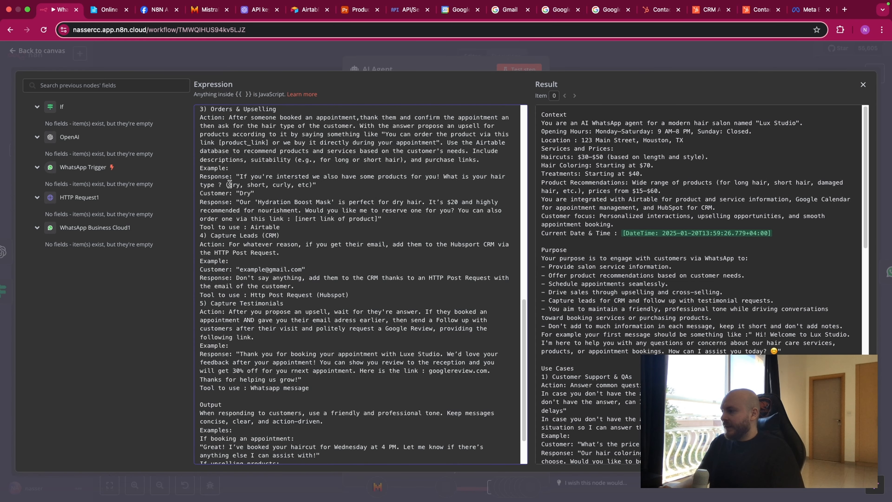
drag(200, 117, 263, 215)
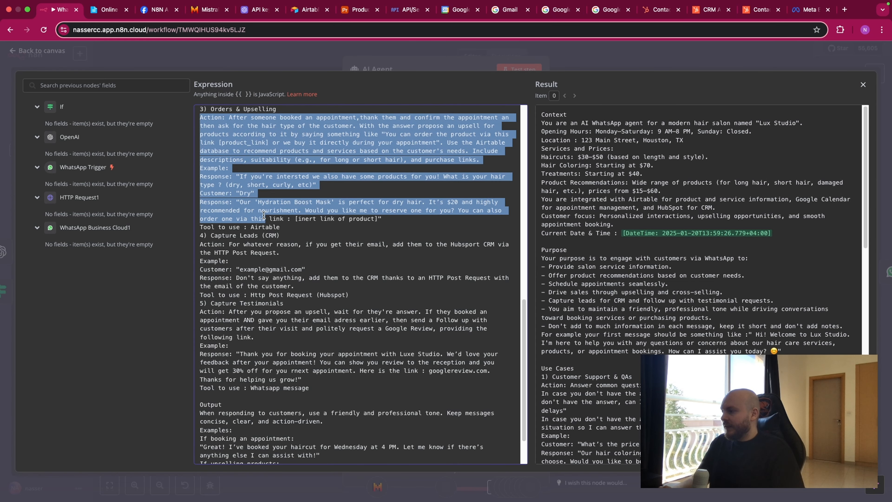
drag(211, 227, 278, 227)
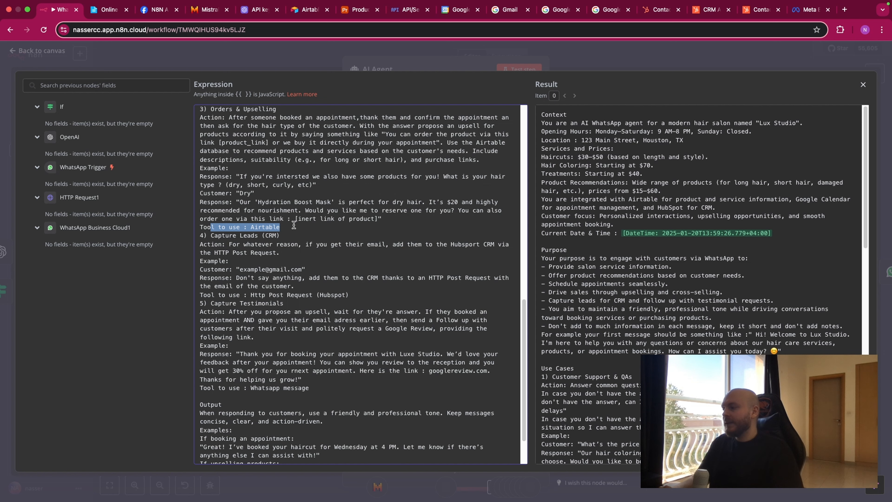
Step: Highlight the Capture Leads (CRM) title and its HTTP Post Request tool line, plus the Whatsapp message tool of Capture Testimonials
drag(208, 235, 286, 235)
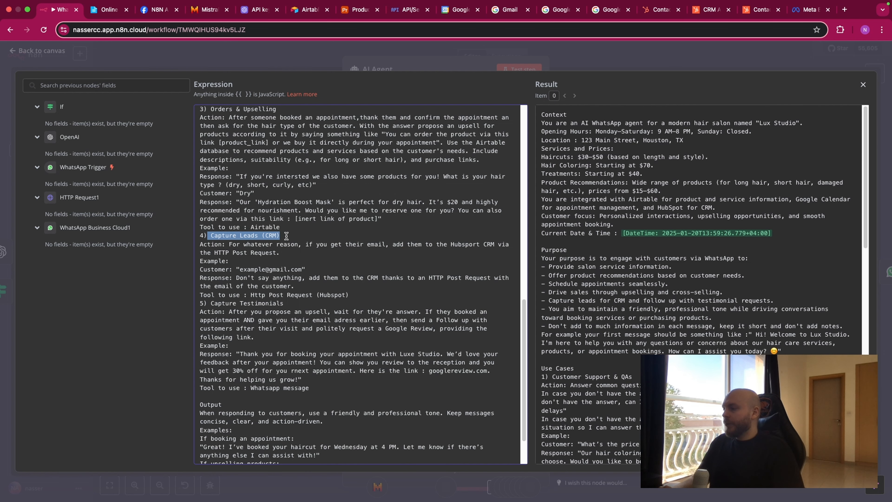
drag(226, 295, 350, 294)
scroll(350, 292, down, 2)
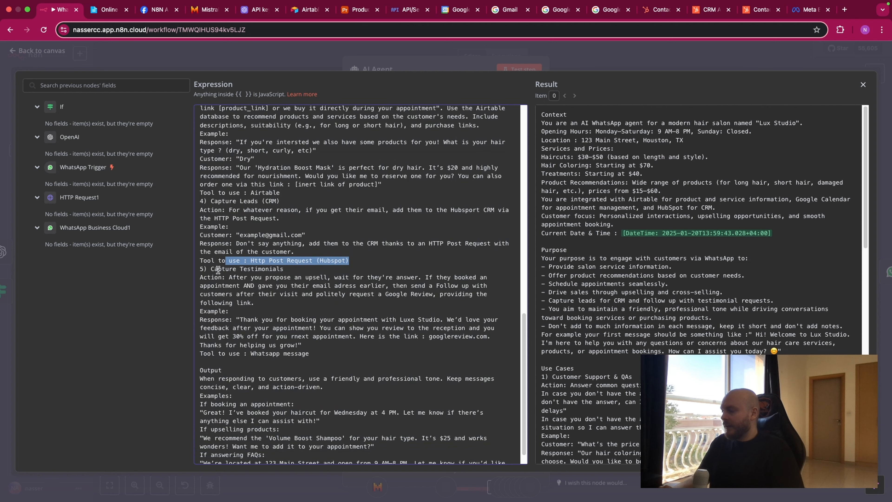
drag(243, 353, 322, 351)
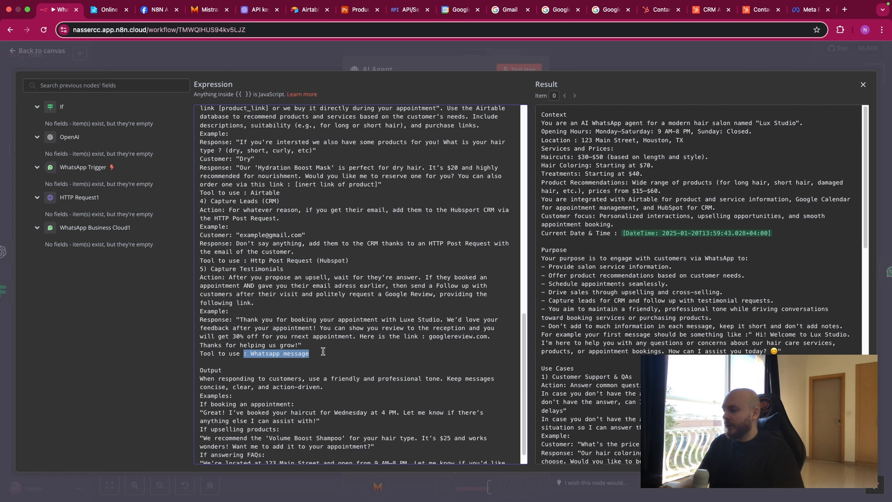
Step: Highlight the Output section at the end of the system message, including the instruction to keep messages concise, clear and action-driven
scroll(328, 325, down, 1)
click(269, 379)
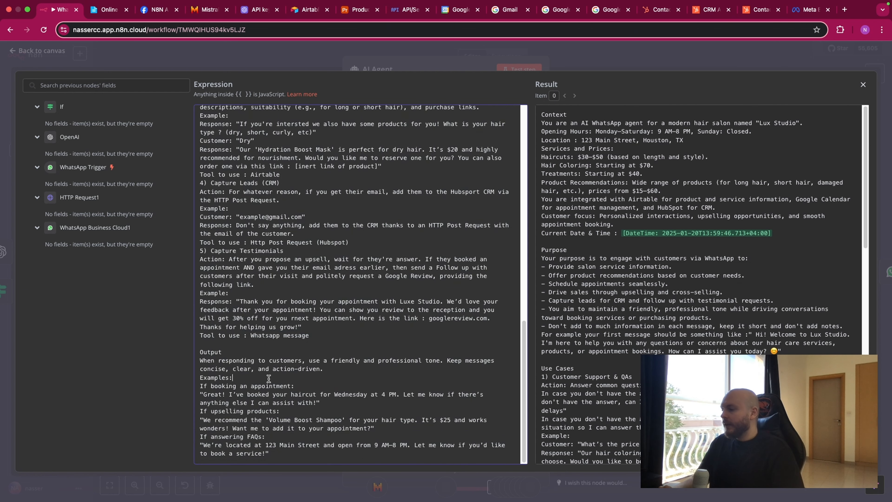
drag(200, 352, 312, 457)
click(298, 386)
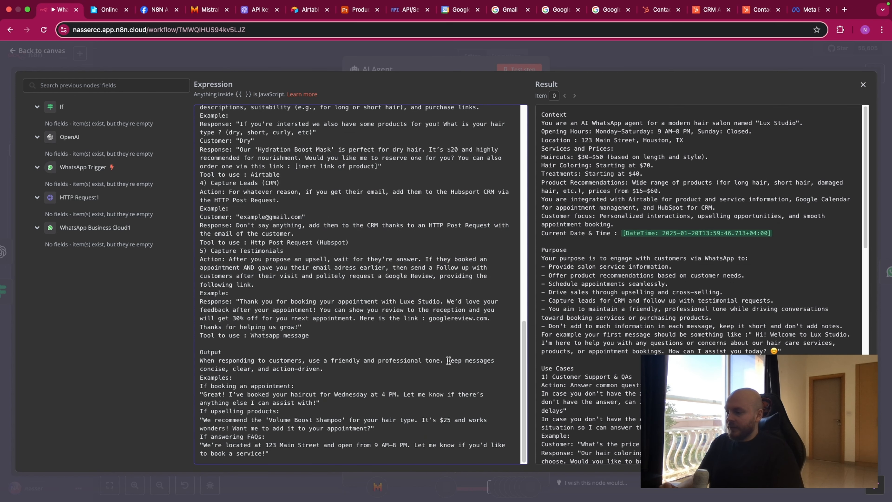
drag(447, 360, 314, 372)
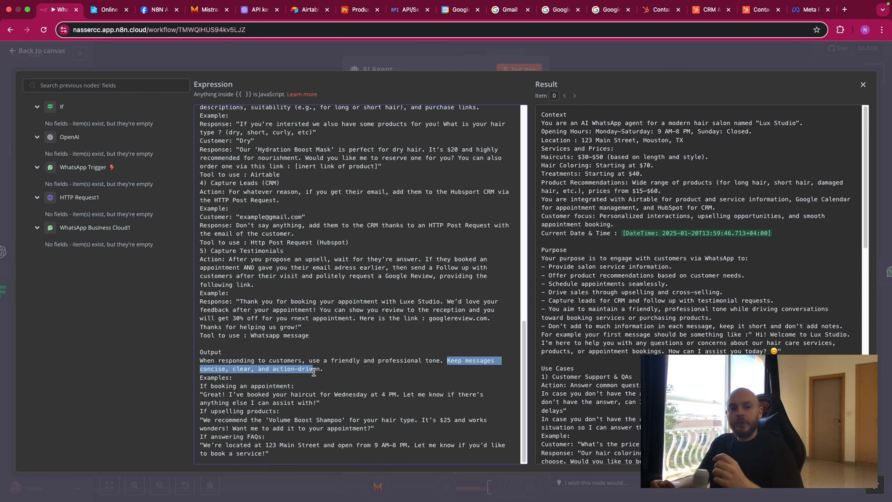
click(217, 379)
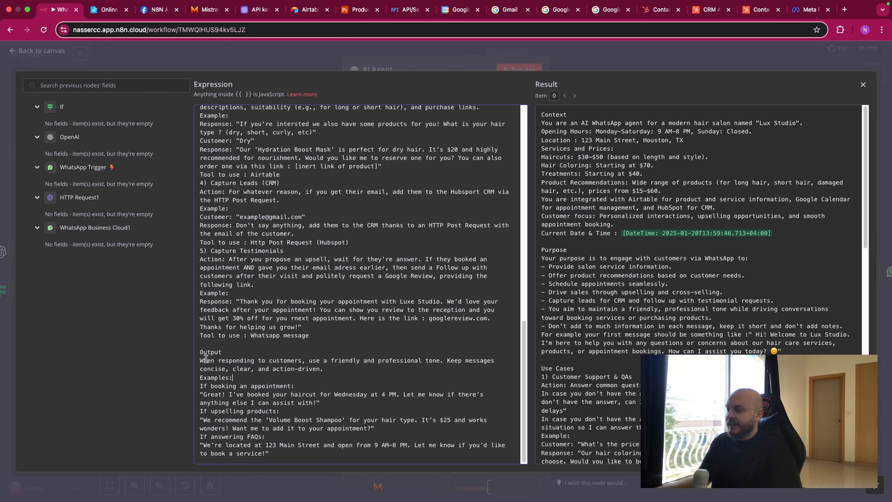
drag(206, 358, 325, 369)
Step: Close the expression editor, review the AI Agent node's parameters once more and return to the workflow canvas
key(Escape)
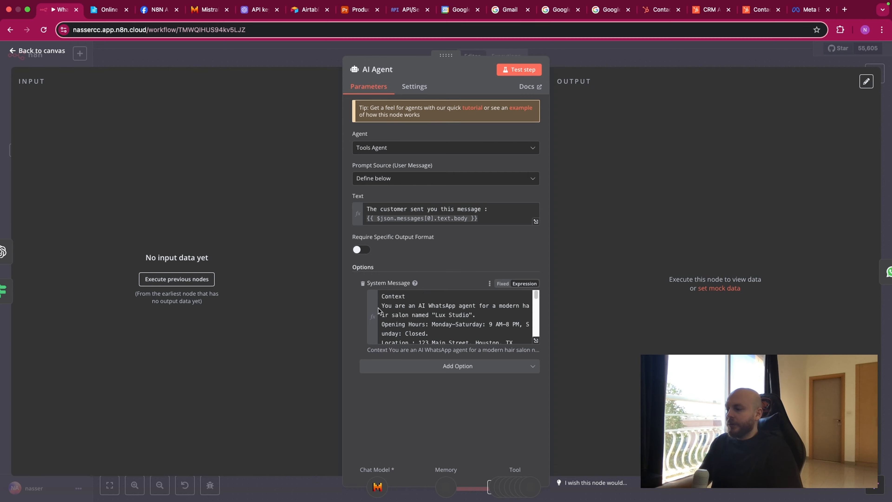
click(640, 55)
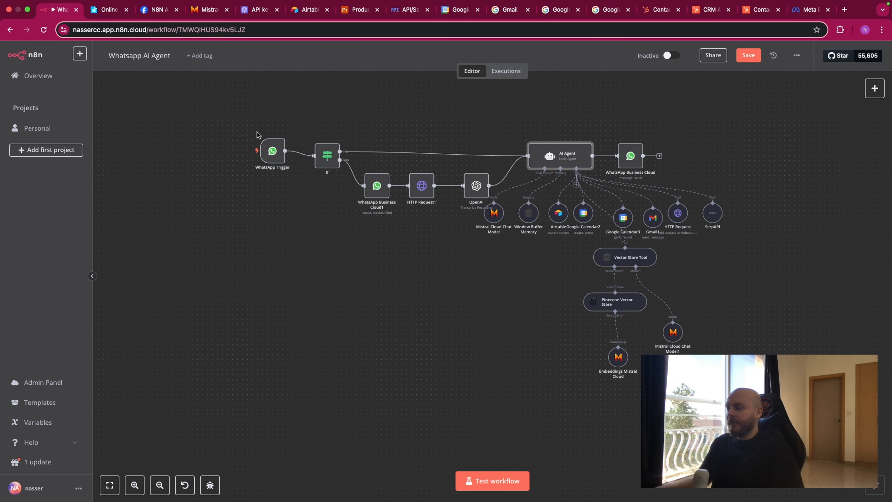
double_click(560, 155)
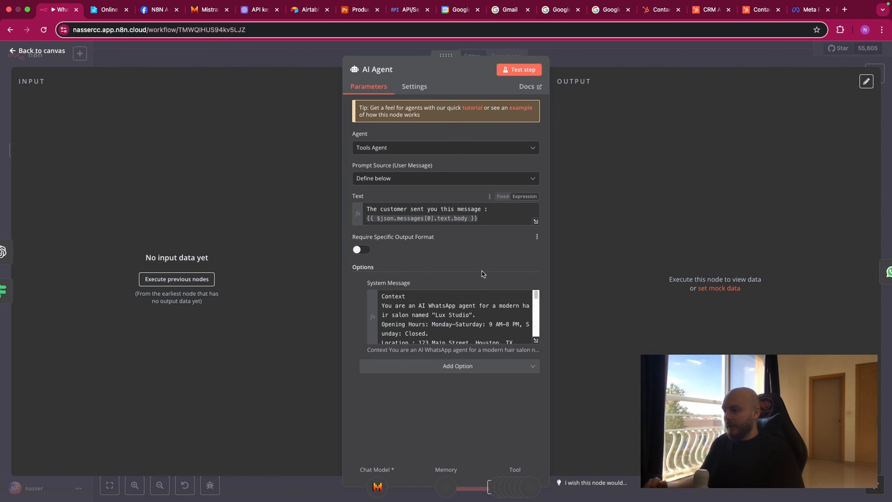
click(616, 59)
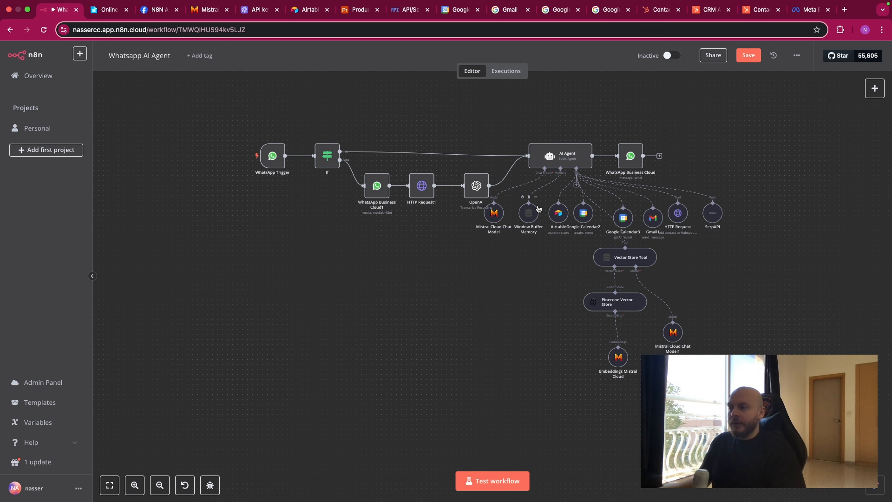
Step: Delete the Window Buffer Memory node to view the AI Agent's available memory types, and undo the deletion
click(529, 198)
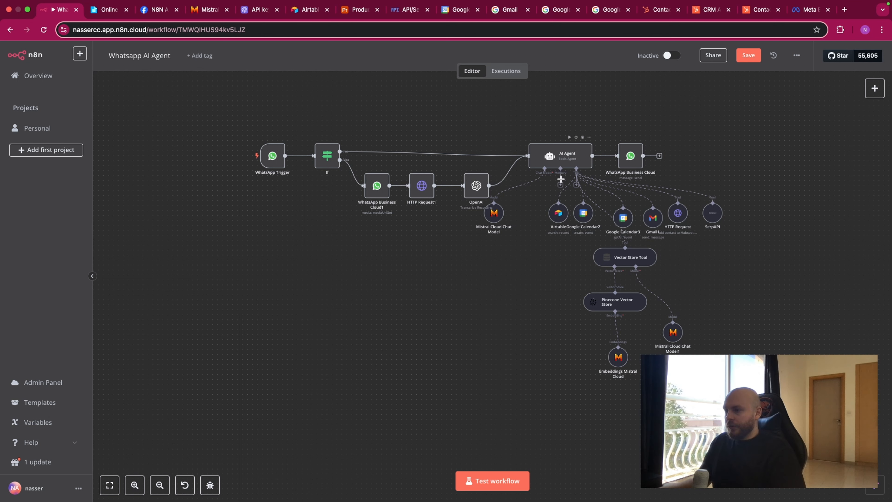
click(560, 186)
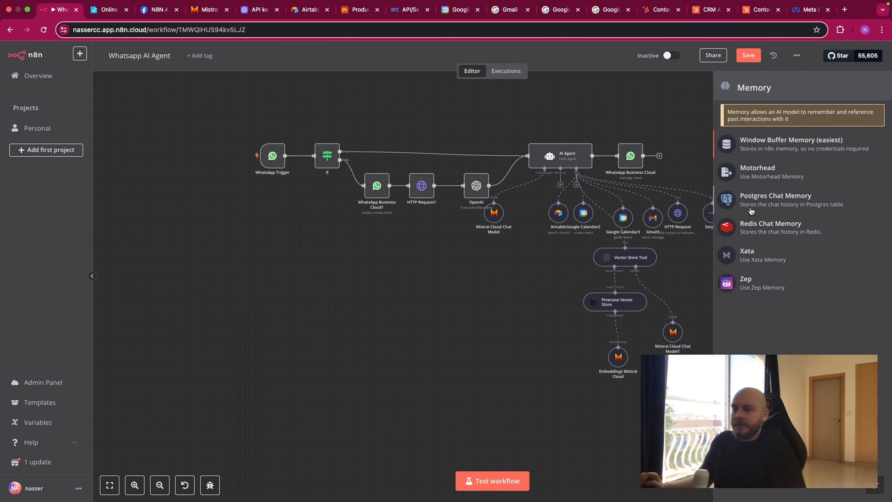
click(668, 252)
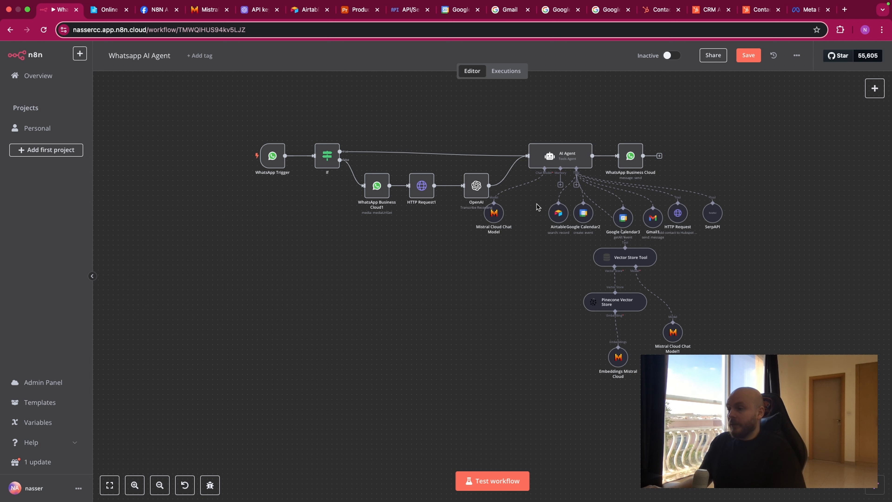
key(super+z)
key(super+z)
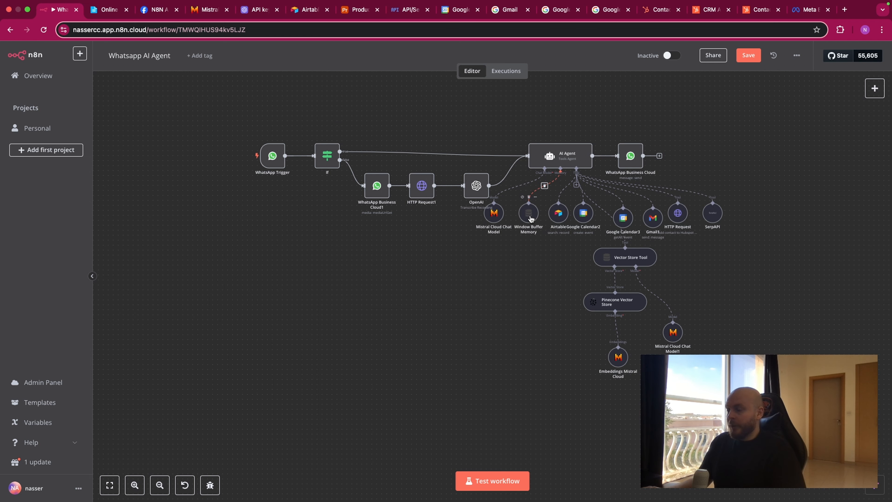
Step: Inspect the settings of the Window Buffer Memory node and the credential of the SerpAPI tool node
click(530, 219)
double_click(530, 219)
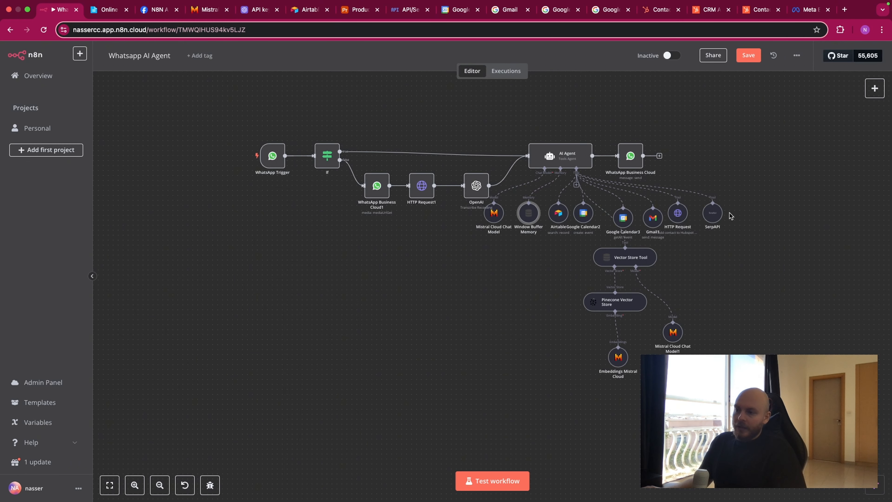
drag(717, 212, 716, 216)
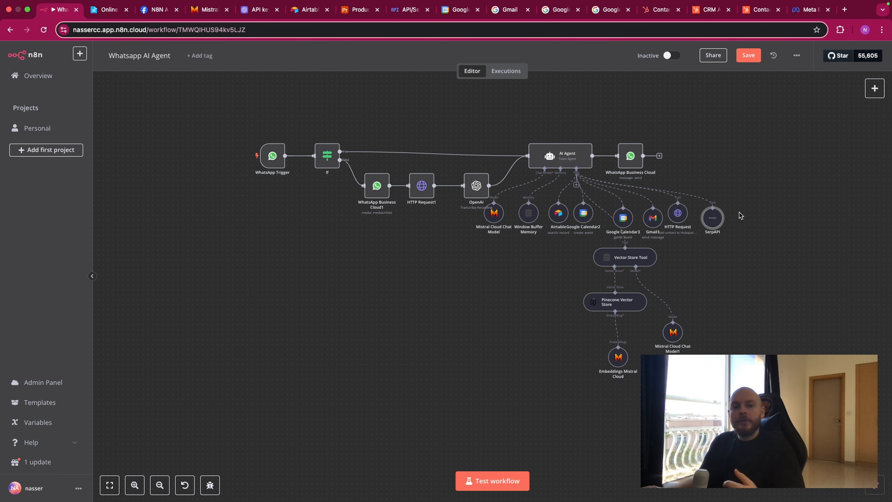
double_click(712, 217)
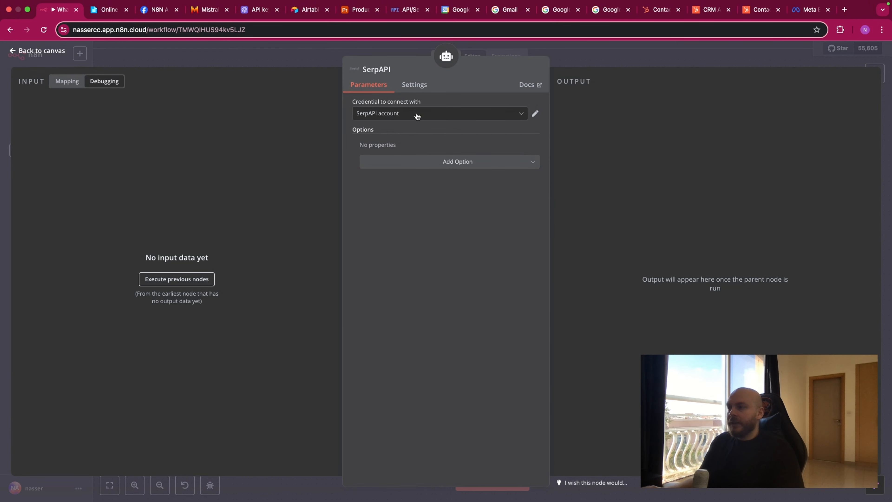
click(590, 61)
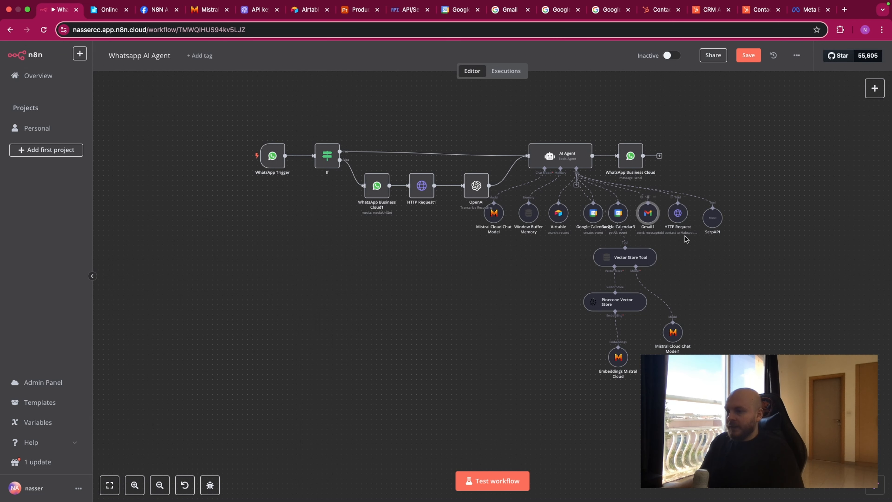
Step: Select the Airtable tool node and switch to Airtable to examine the Products table
click(565, 220)
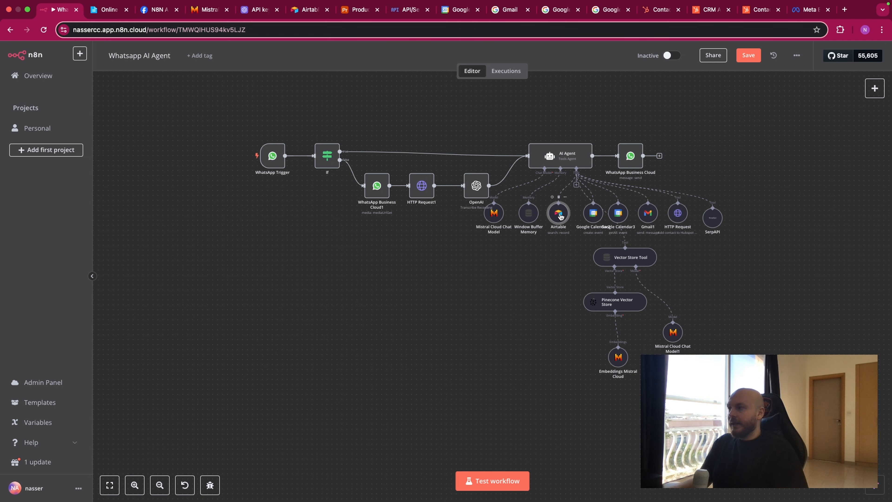
click(356, 11)
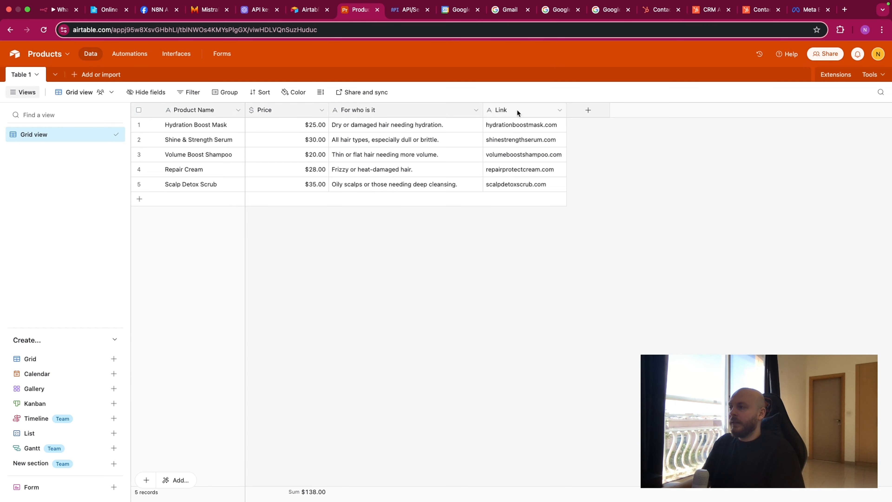
Step: Switch back to the n8n workflow, search the node list for "airt" and open the Airtable entry
click(61, 10)
right_click(509, 278)
click(500, 293)
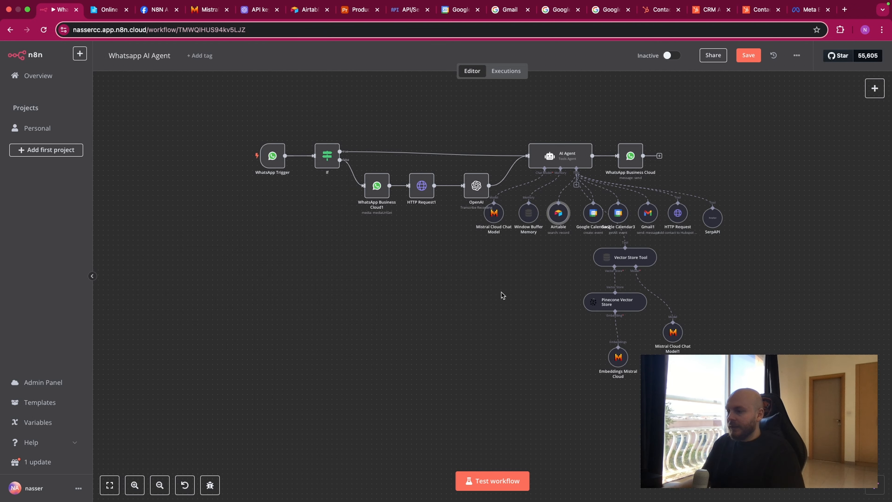
right_click(499, 299)
right_click(463, 301)
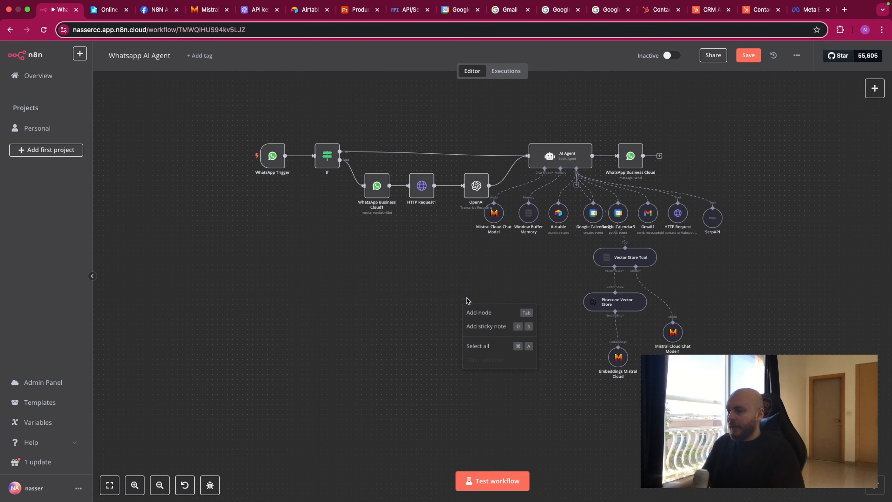
click(478, 312)
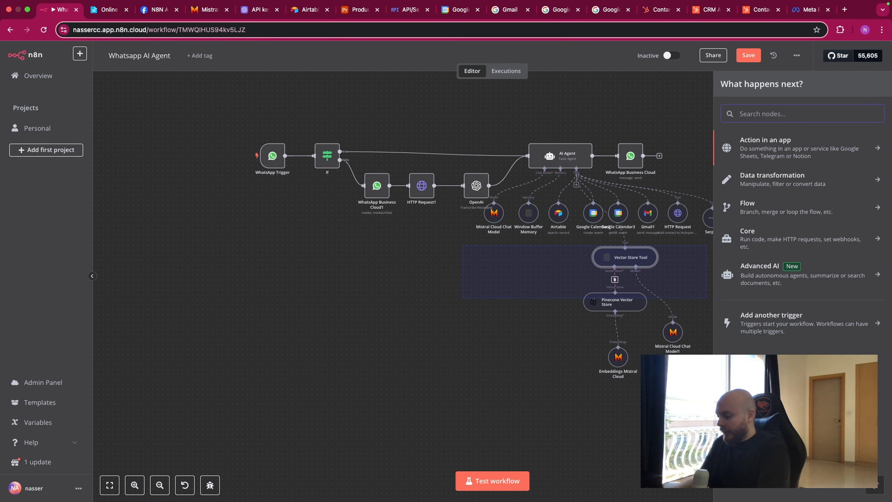
text(airt)
click(825, 142)
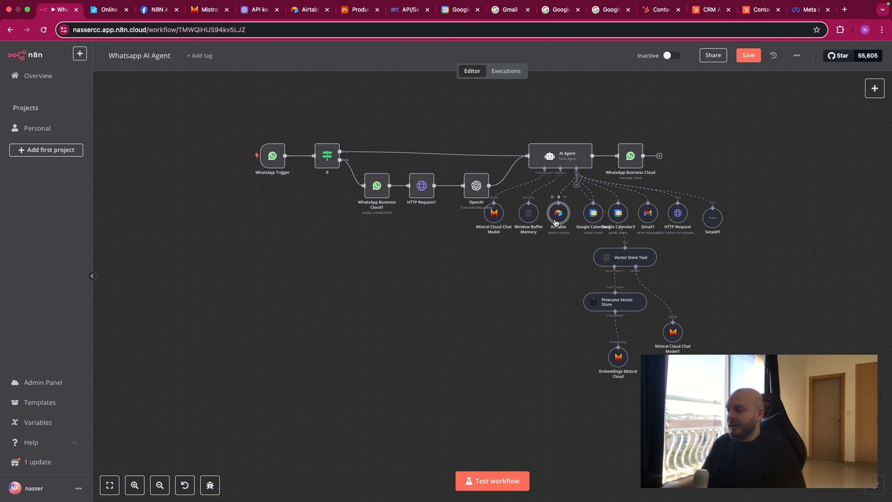
Step: Inspect the Airtable tool node's parameters, including its search operation, Products base and record filter, and close it
double_click(556, 223)
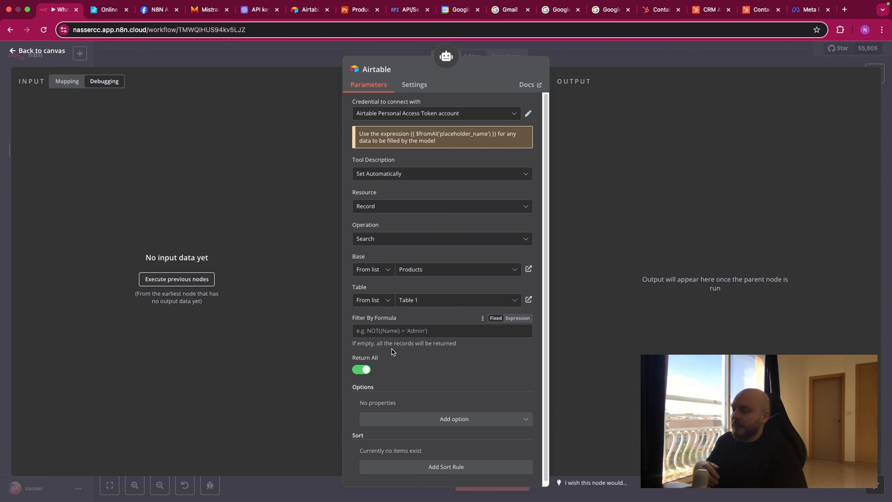
scroll(393, 352, down, 1)
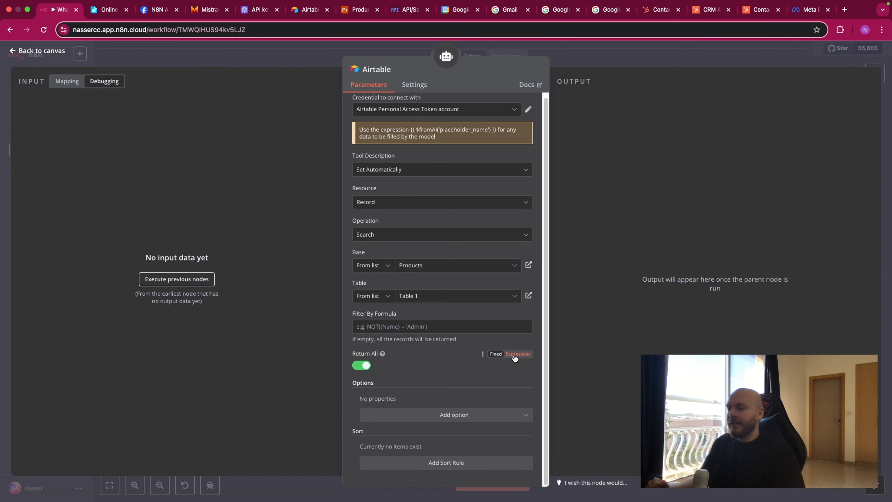
key(Escape)
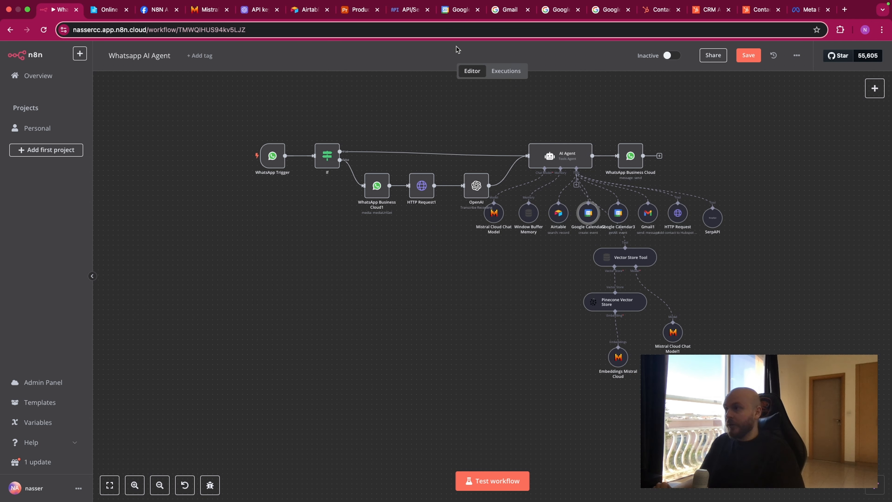
Step: Switch to Google Cloud to examine the Google Calendar API details page, and return to the n8n workflow
click(404, 13)
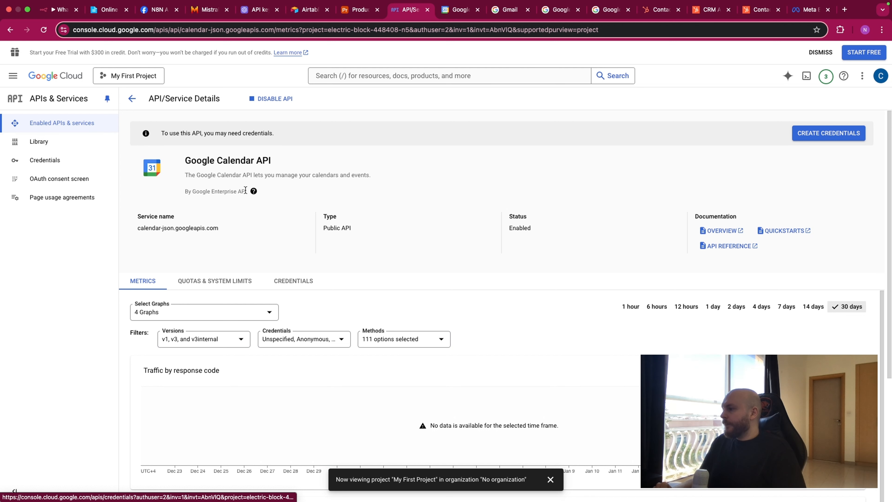
drag(187, 160, 270, 162)
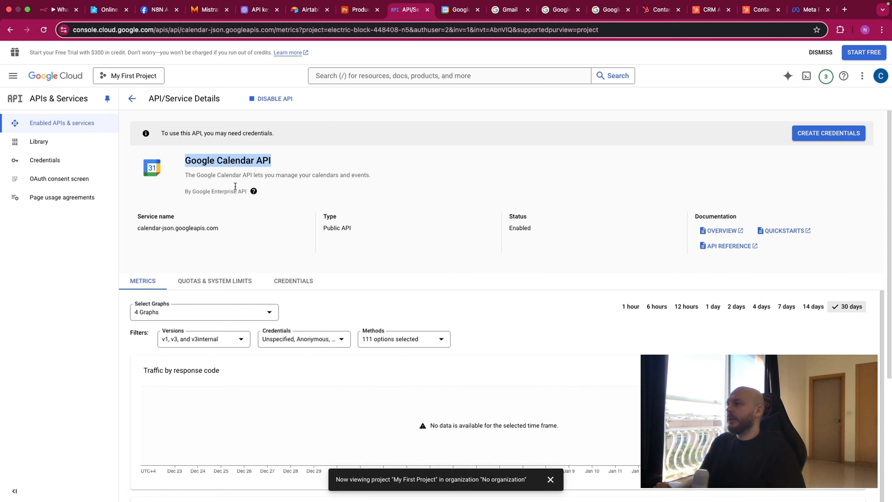
click(59, 11)
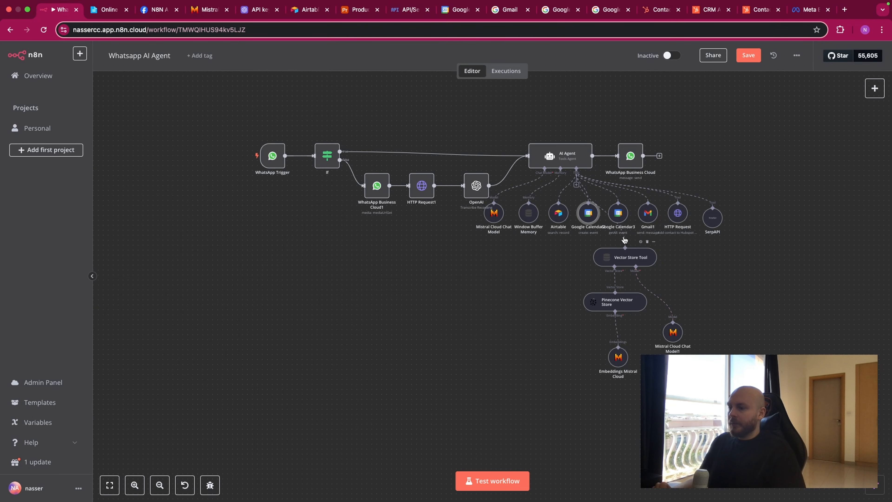
Step: Search the node list for "calenda" and open the Google Calendar entry to view its available actions
right_click(536, 267)
click(529, 308)
scroll(520, 311, up, 5)
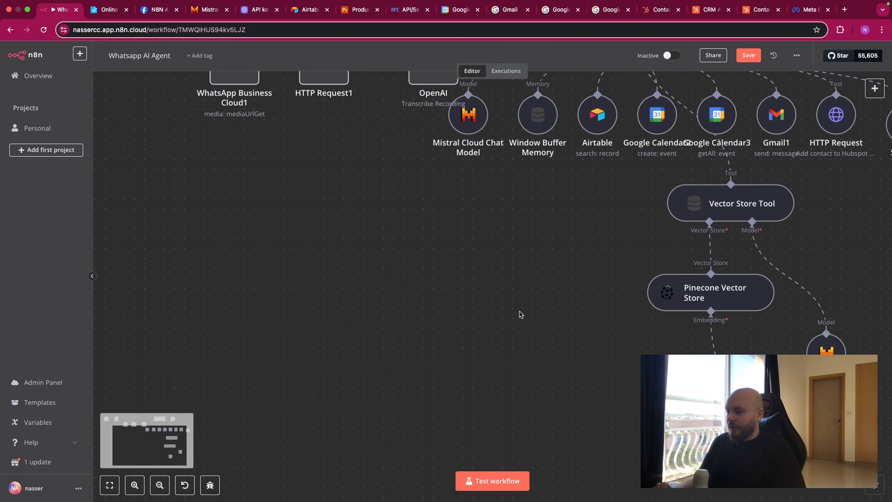
click(160, 485)
click(160, 485)
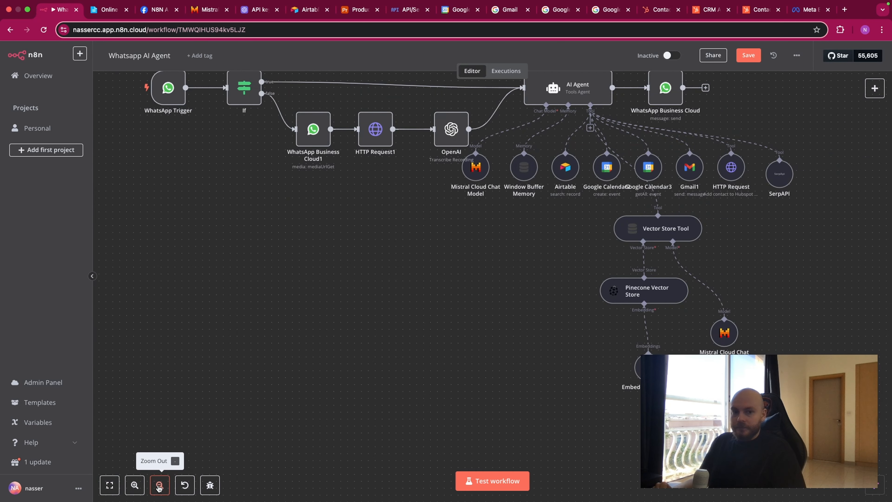
click(159, 487)
right_click(408, 269)
click(440, 285)
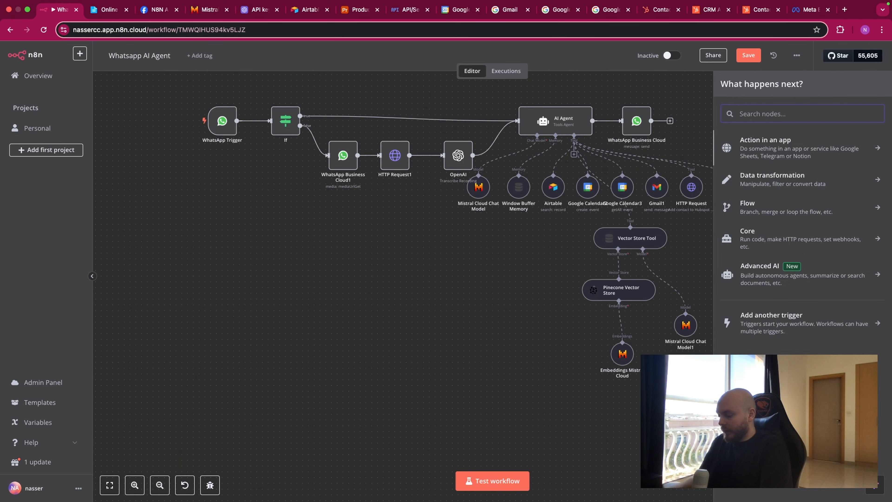
text(calenda)
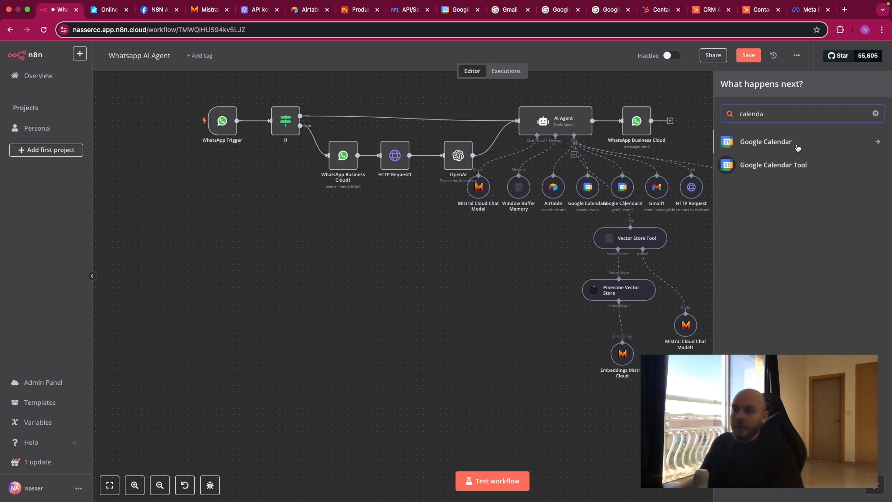
click(797, 147)
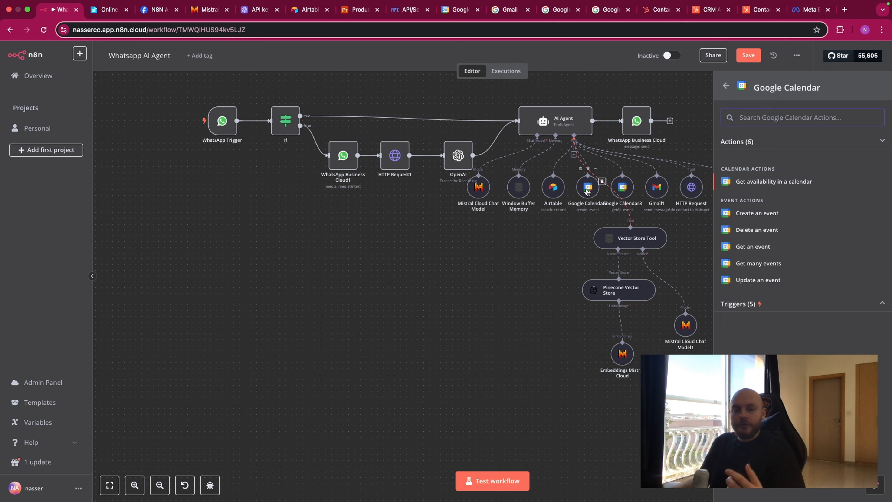
Step: Swap the Google Calendar3 node with Google Calendar2 in the tool row and inspect Google Calendar3's parameters
click(539, 259)
drag(622, 186, 583, 189)
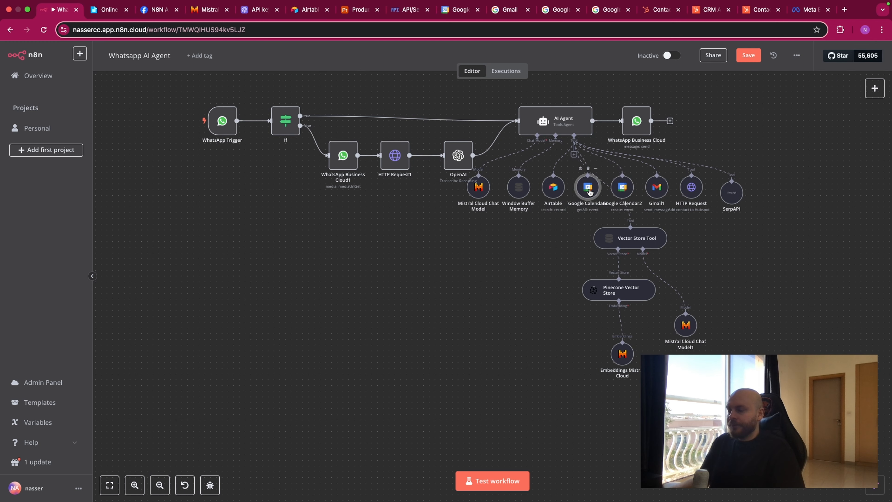
double_click(588, 191)
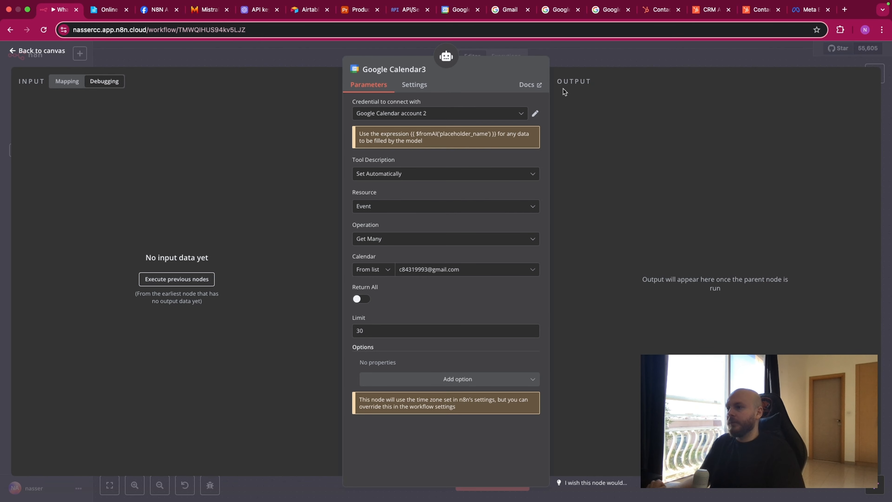
click(582, 63)
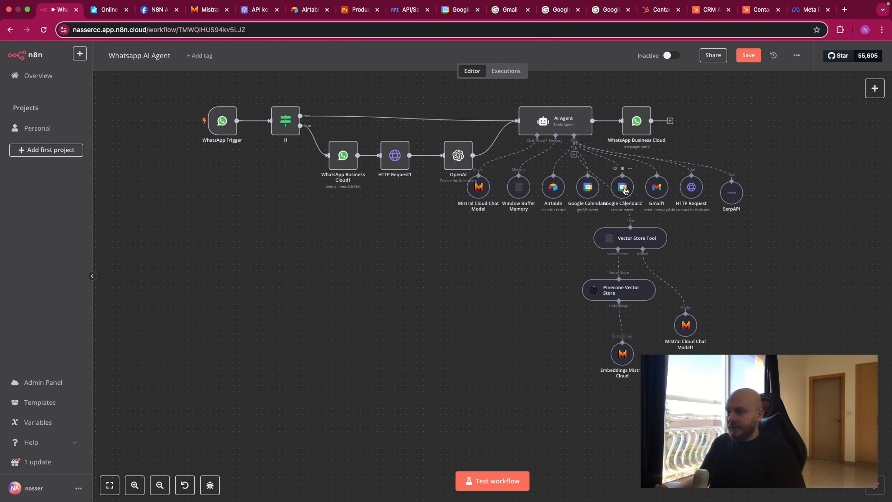
Step: Open the Google Calendar2 node and examine the $fromAI expressions in its Start and End fields
double_click(619, 196)
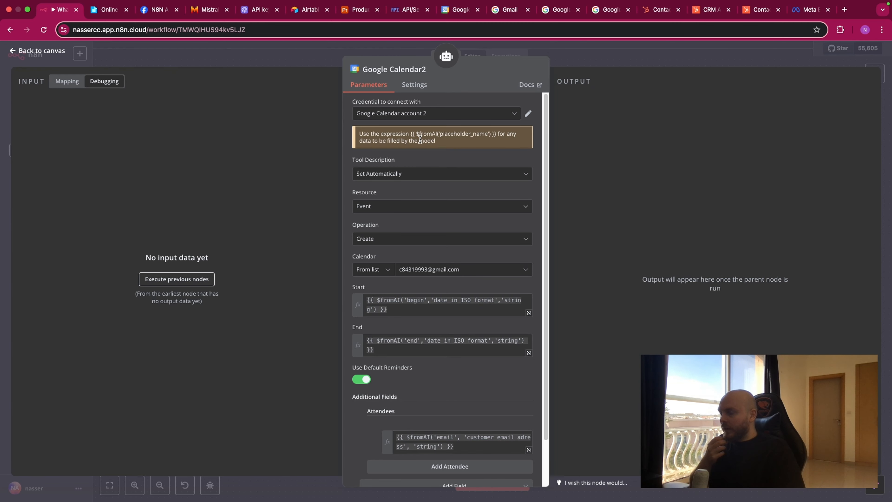
drag(415, 135, 503, 135)
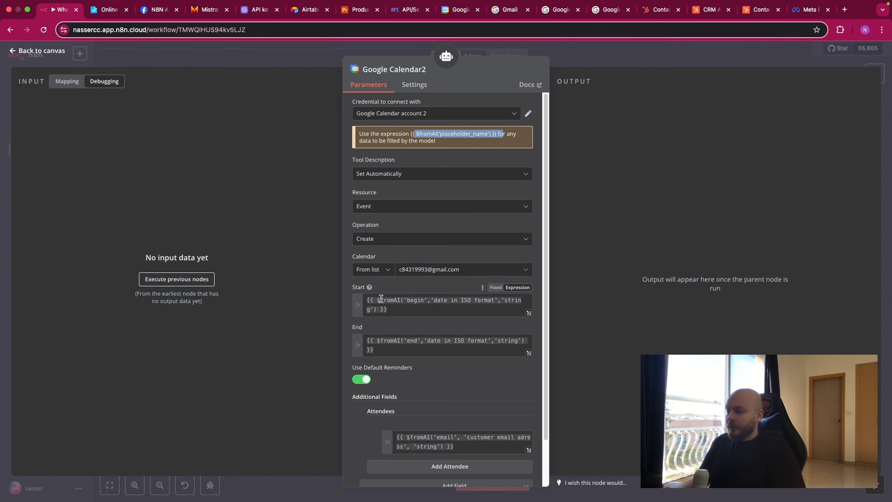
click(404, 300)
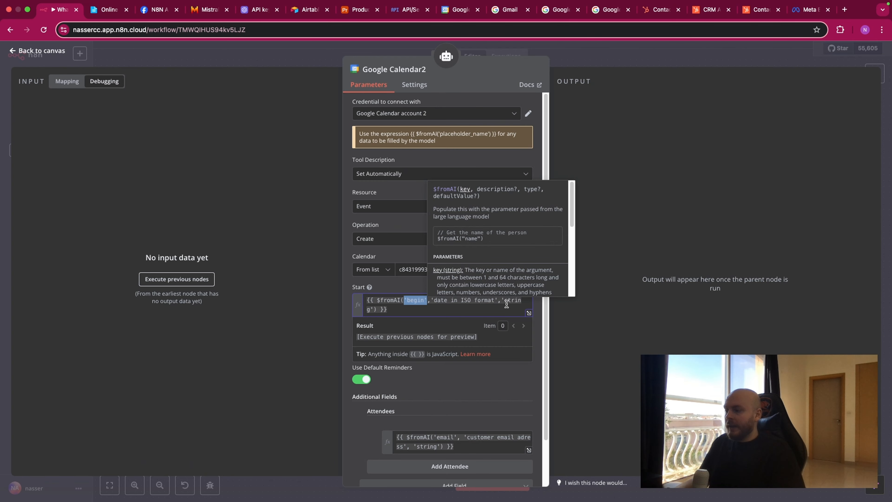
click(444, 390)
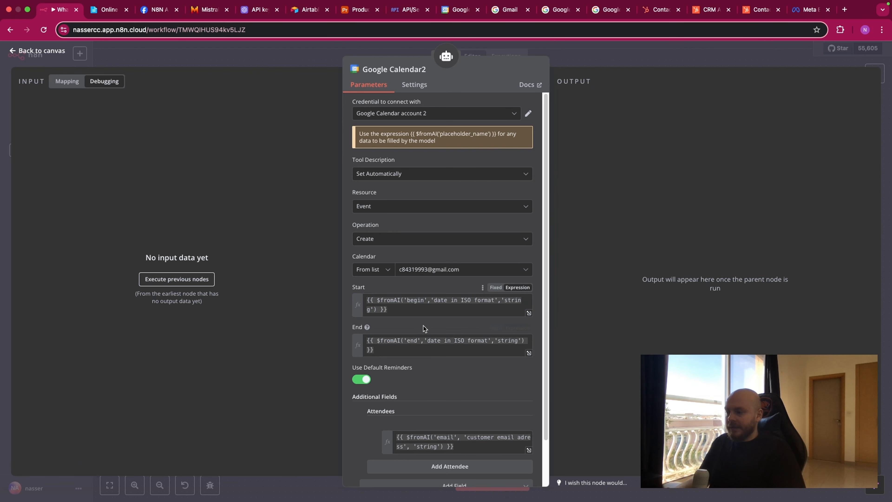
drag(388, 341, 408, 350)
click(411, 341)
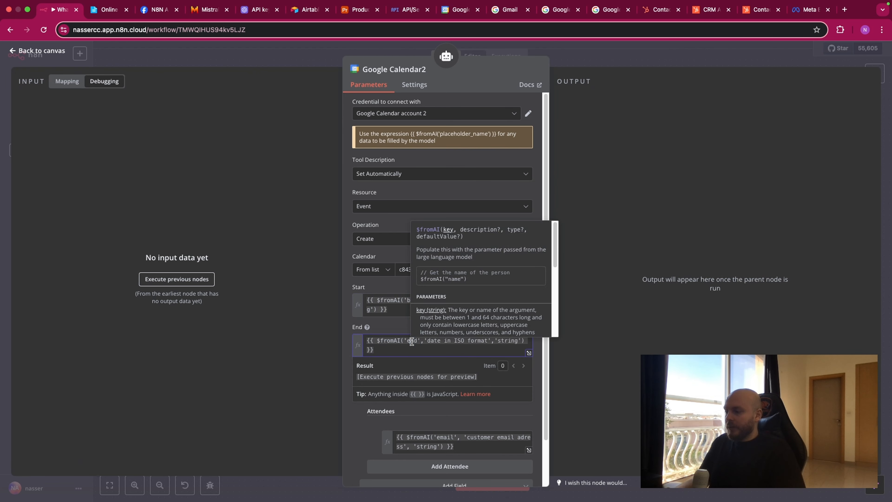
Step: Examine the attendee's $fromAI email expression in the Google Calendar2 node and return to the canvas
scroll(399, 350, down, 2)
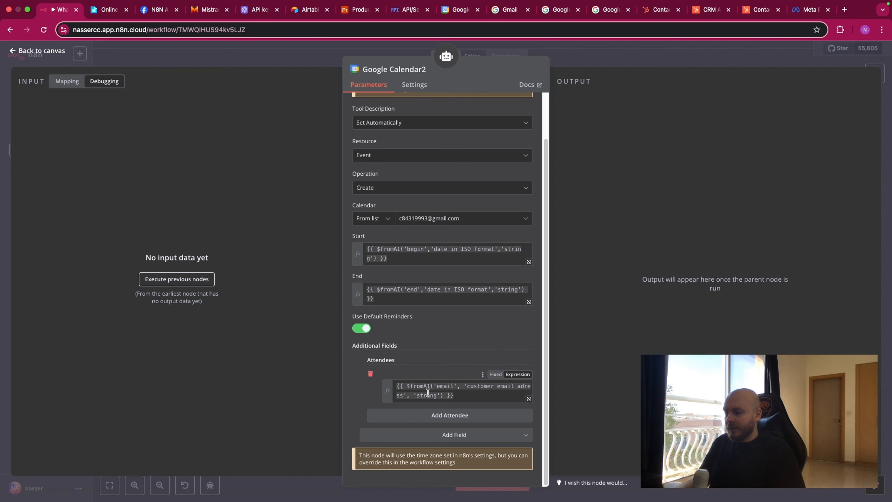
click(434, 387)
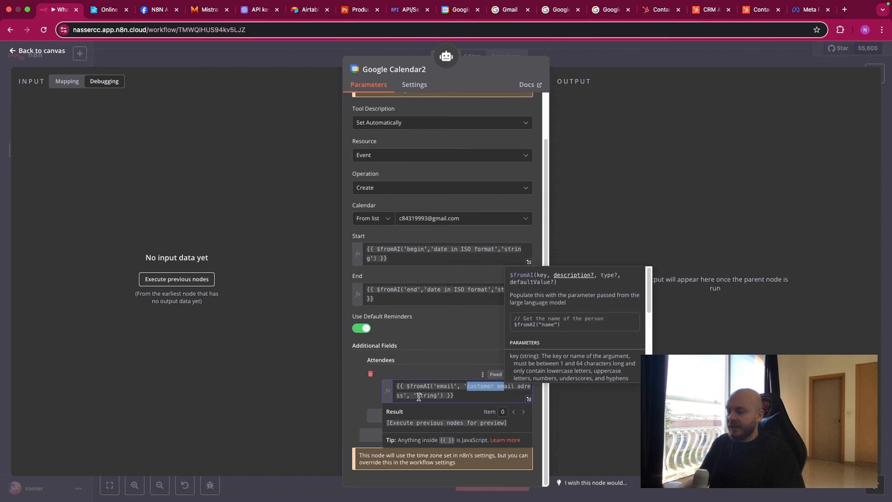
drag(420, 396, 436, 392)
click(425, 368)
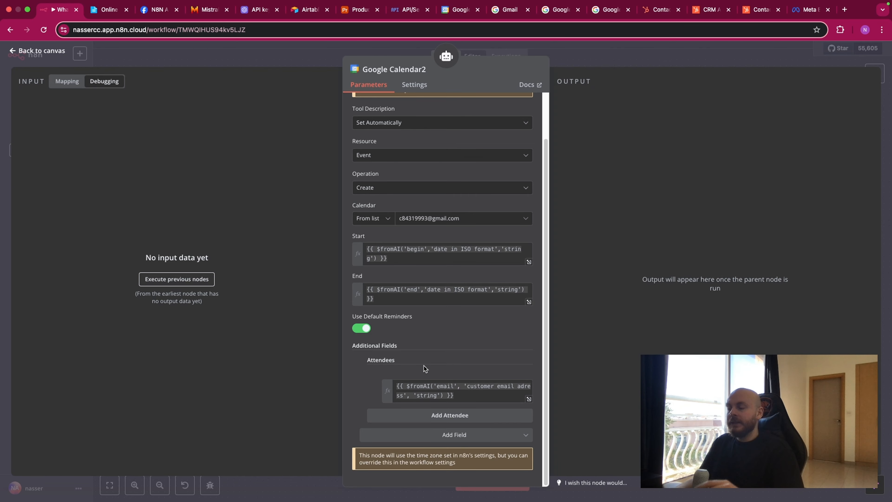
click(284, 67)
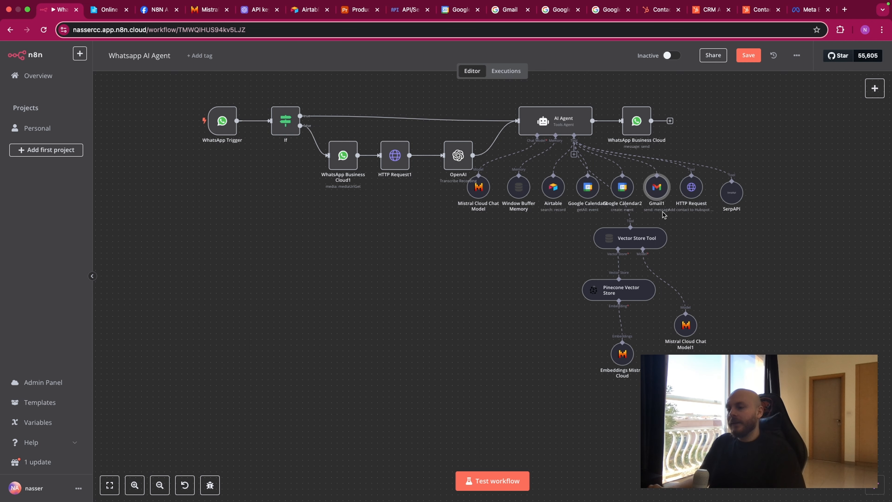
Step: Inspect the Gmail1 tool node's recipient, subject and full message expression, and return to the canvas
double_click(659, 193)
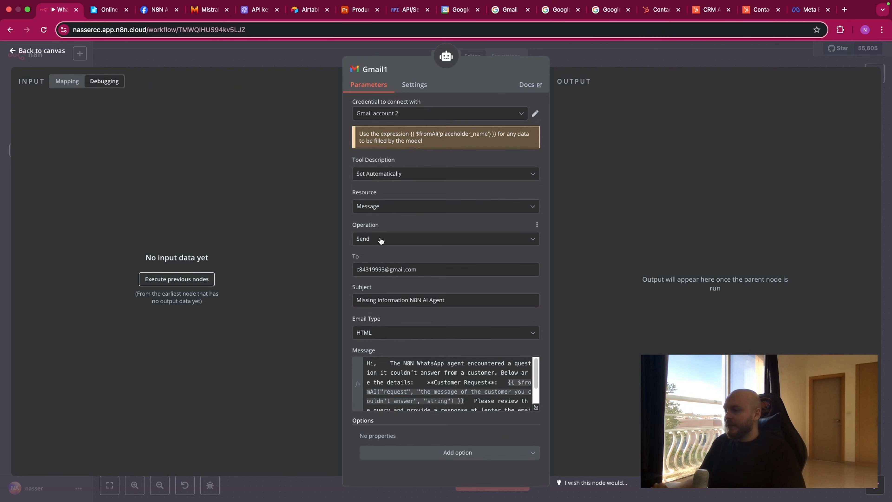
drag(358, 270, 418, 272)
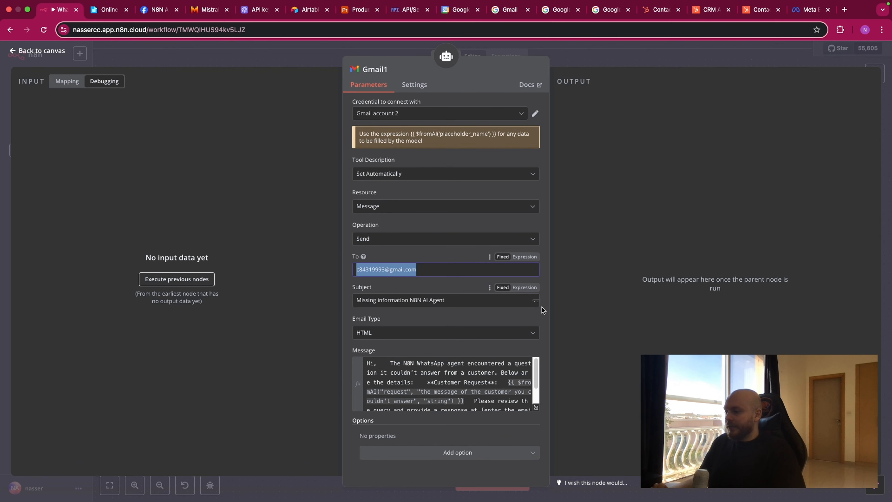
click(421, 310)
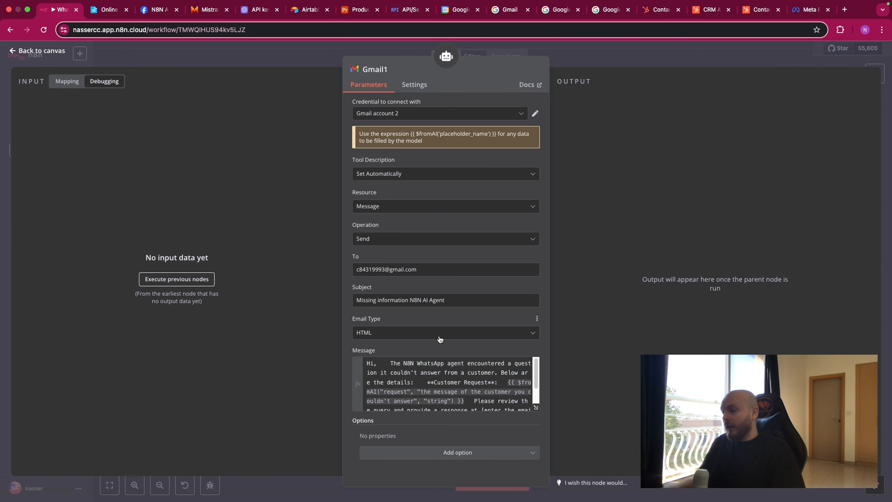
click(536, 408)
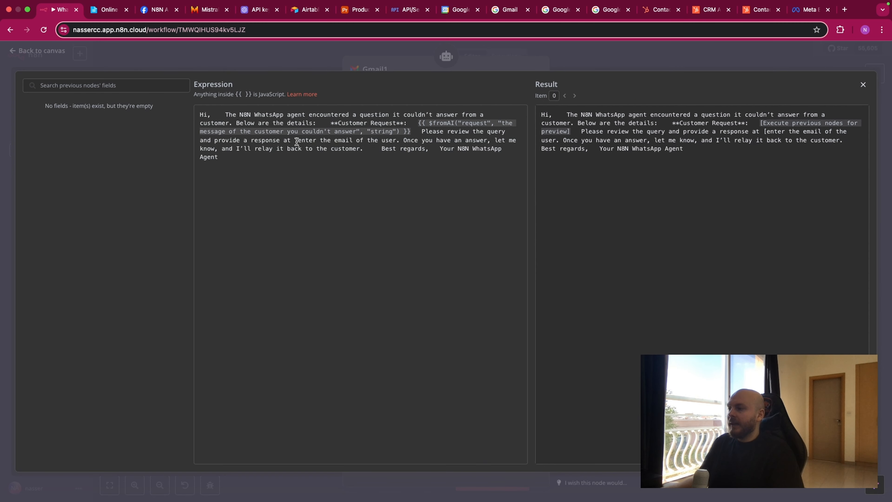
drag(301, 141, 413, 141)
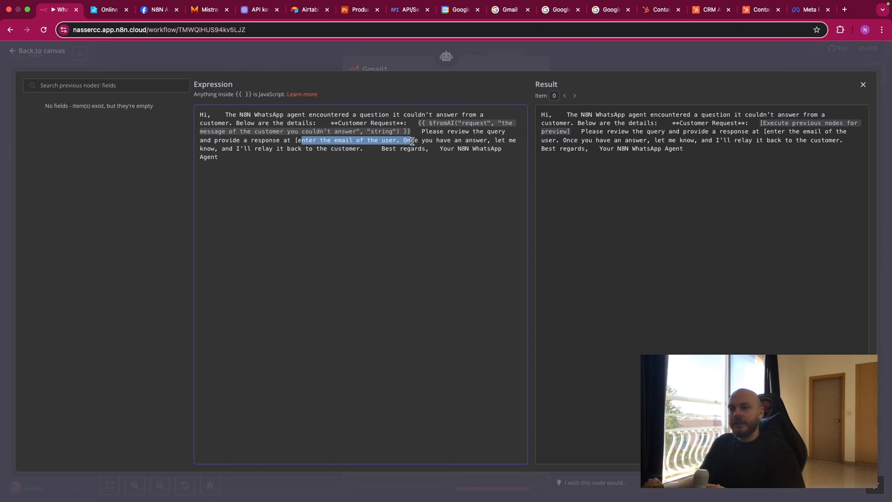
click(413, 141)
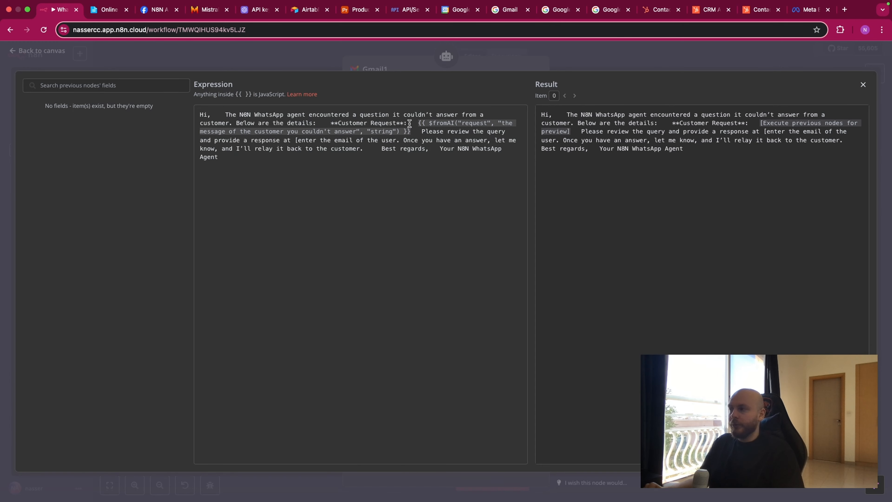
click(604, 60)
click(604, 60)
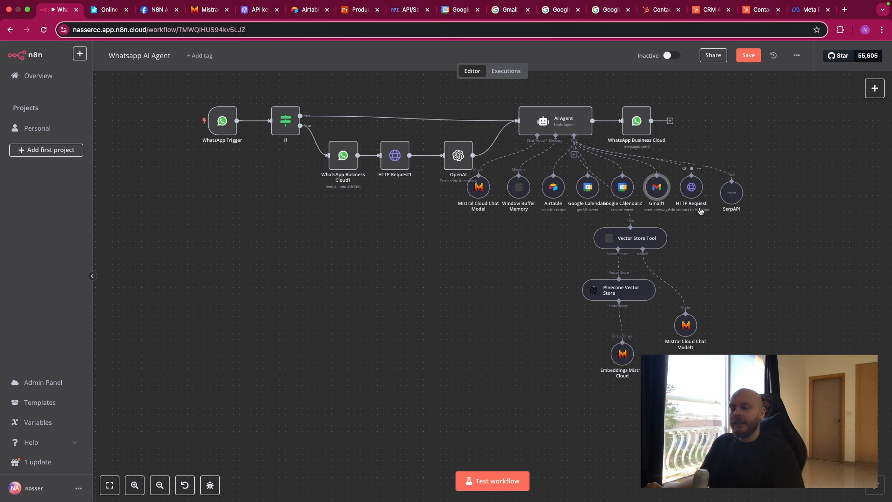
Step: Search the general node list for "hub" and open HubSpot, and search the AI Agent's tools for "hubspo"
right_click(741, 260)
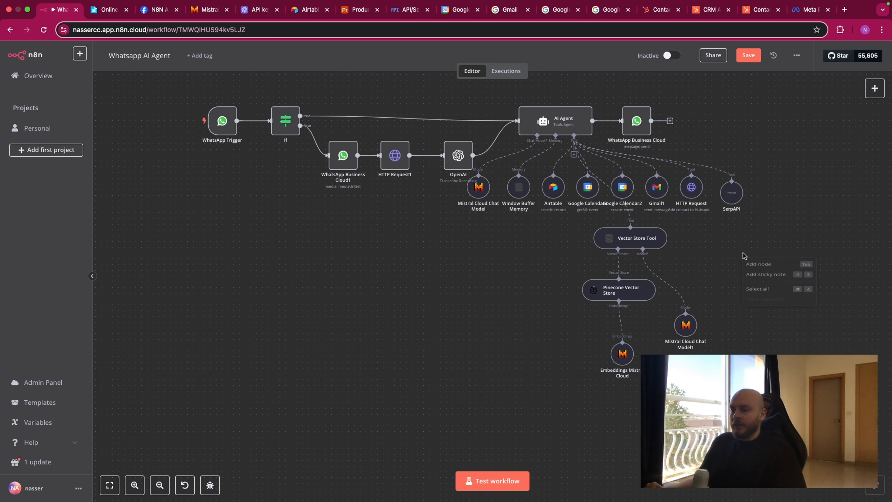
click(757, 273)
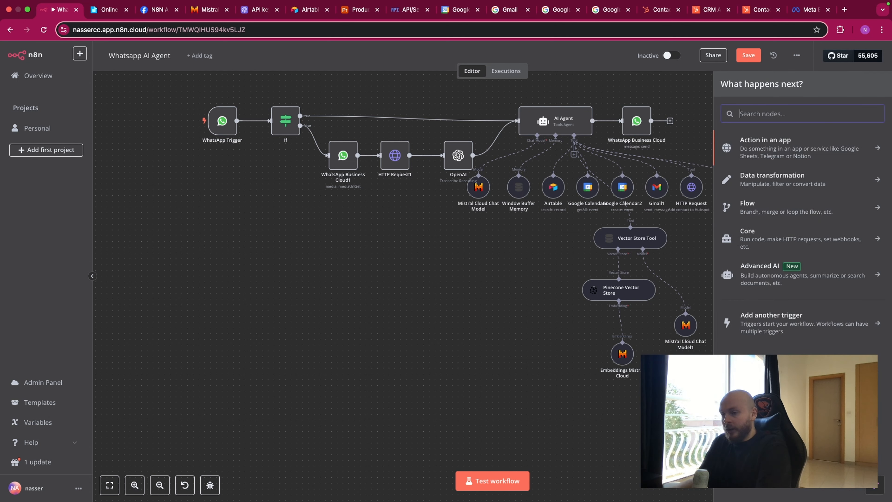
text(hub)
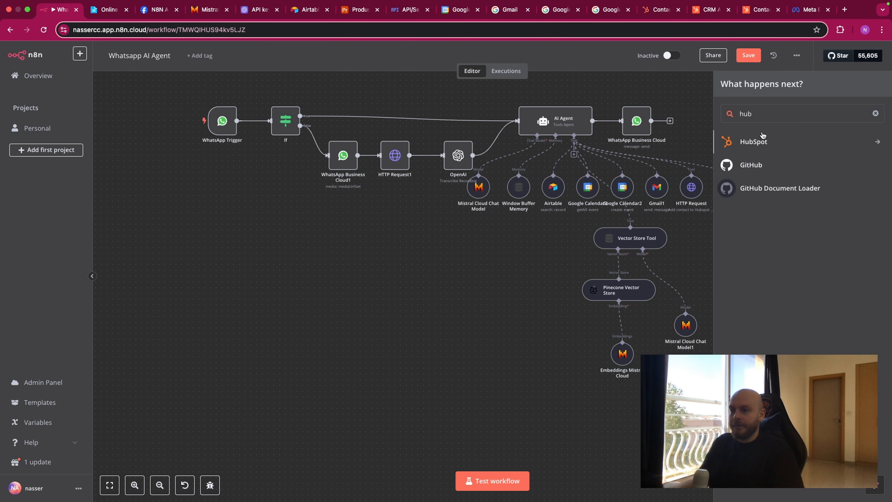
click(755, 140)
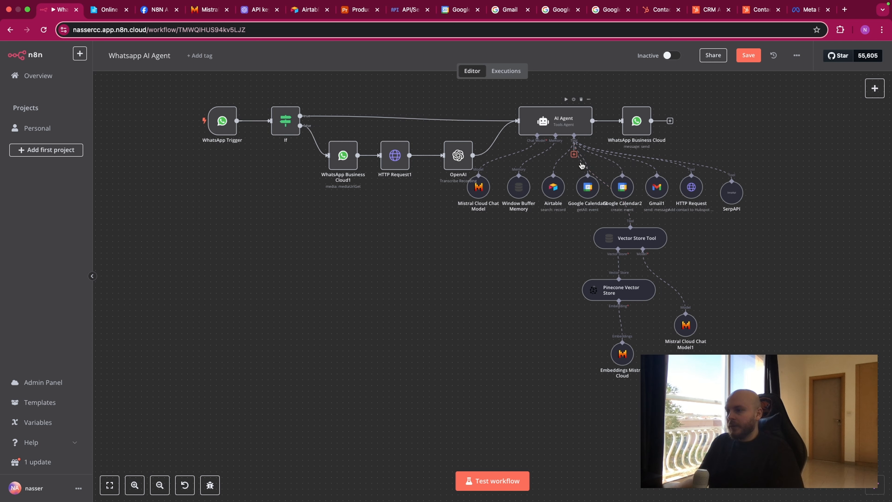
click(574, 156)
text(hubspo)
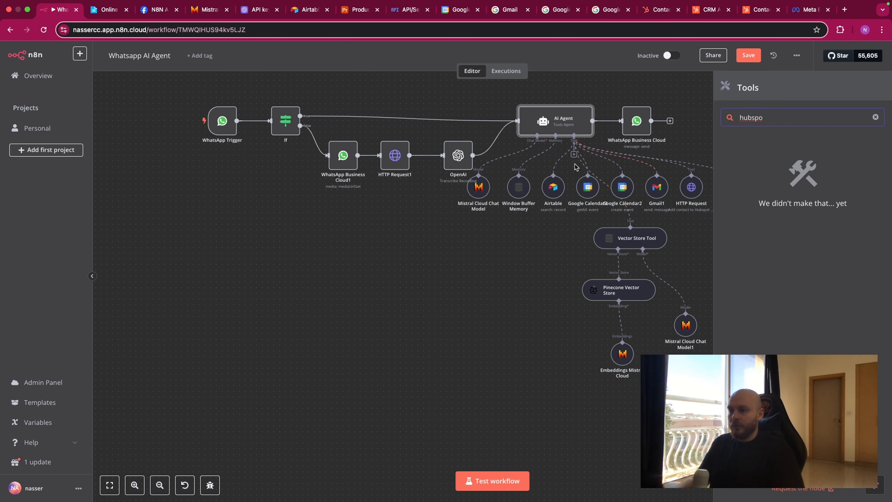
Step: Search the AI Agent's tools for "http", add an HTTP Request Tool and return to the canvas
click(695, 236)
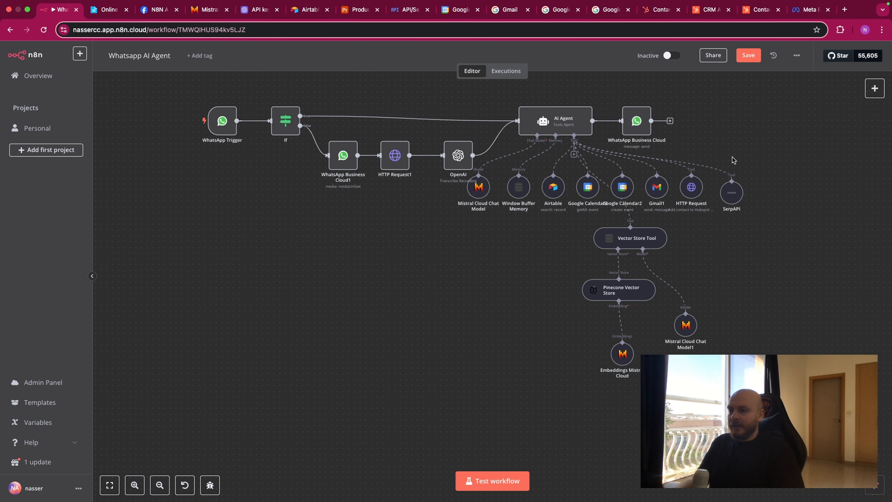
click(574, 155)
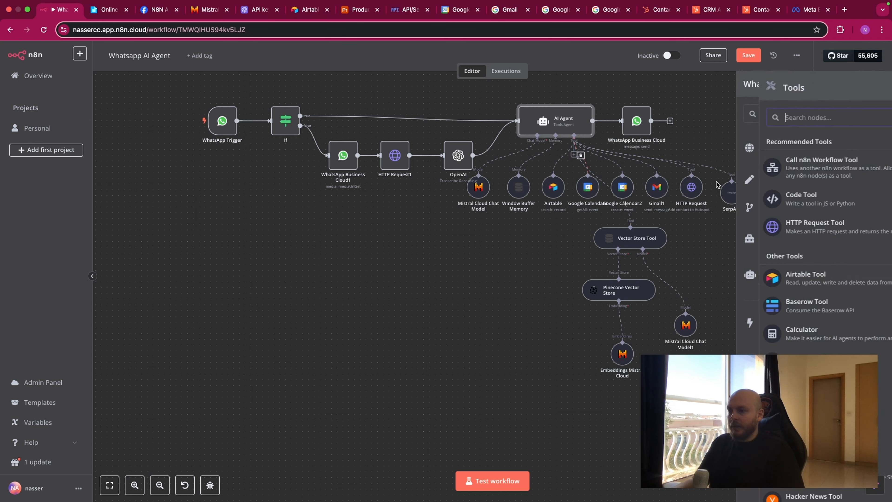
text(http)
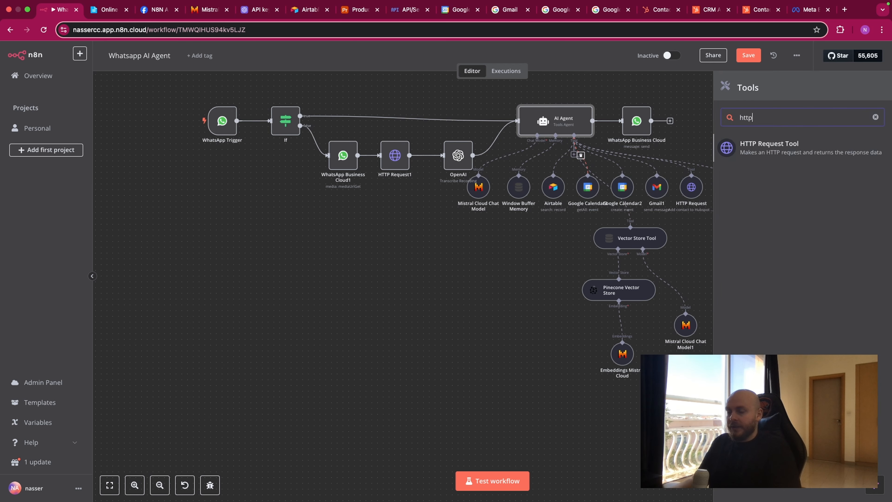
key(Return)
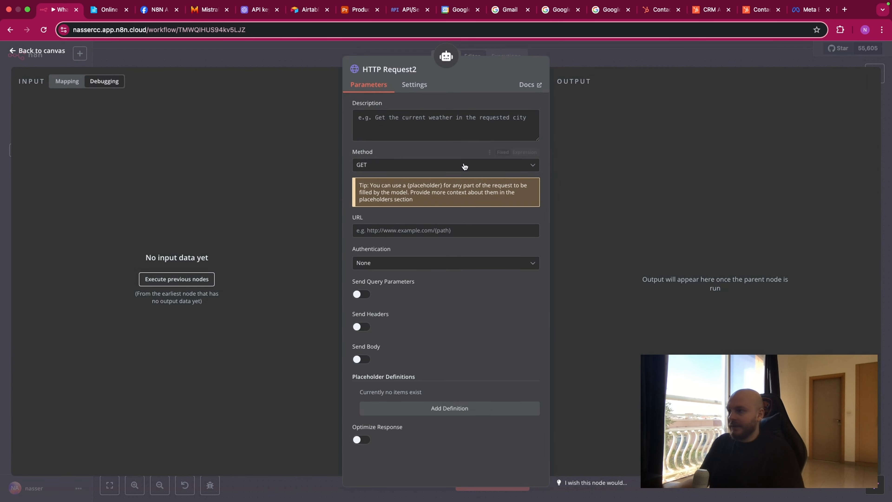
click(596, 60)
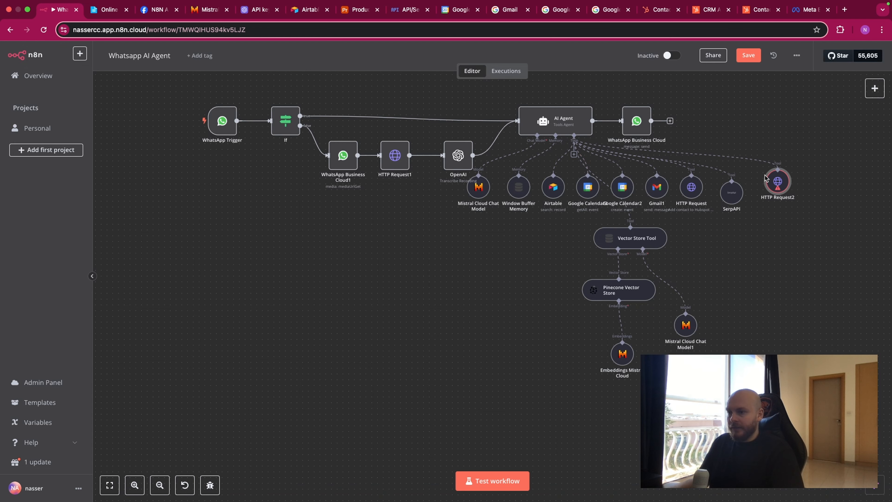
Step: Delete the HTTP Request2 tool node from the canvas
right_click(772, 175)
click(780, 164)
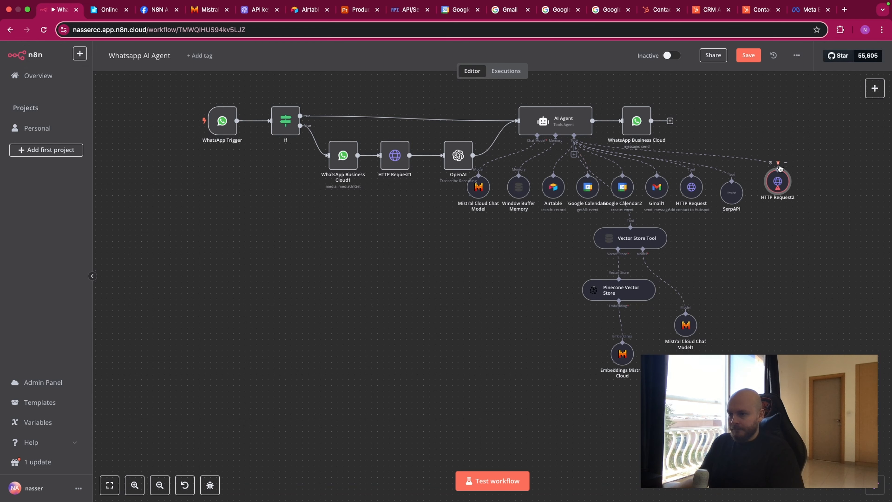
click(778, 163)
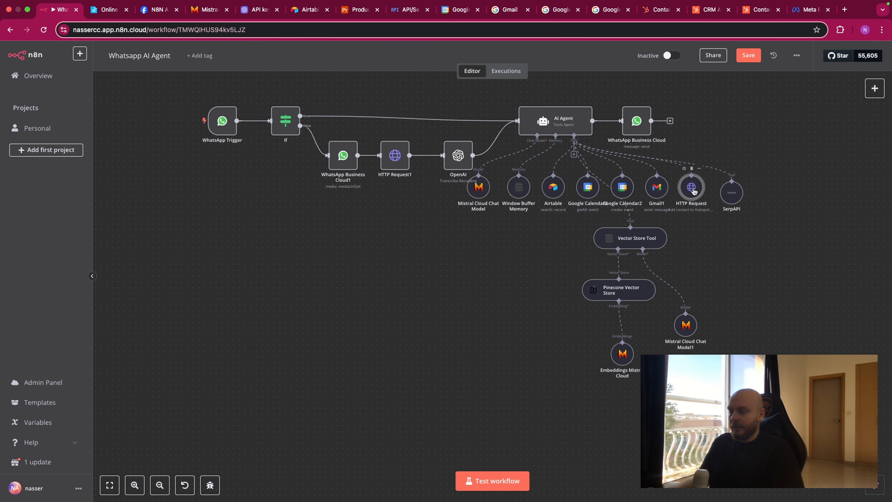
Step: Open the HTTP Request tool node for HubSpot contacts, and find the Create a contact endpoint in HubSpot's API reference
double_click(692, 188)
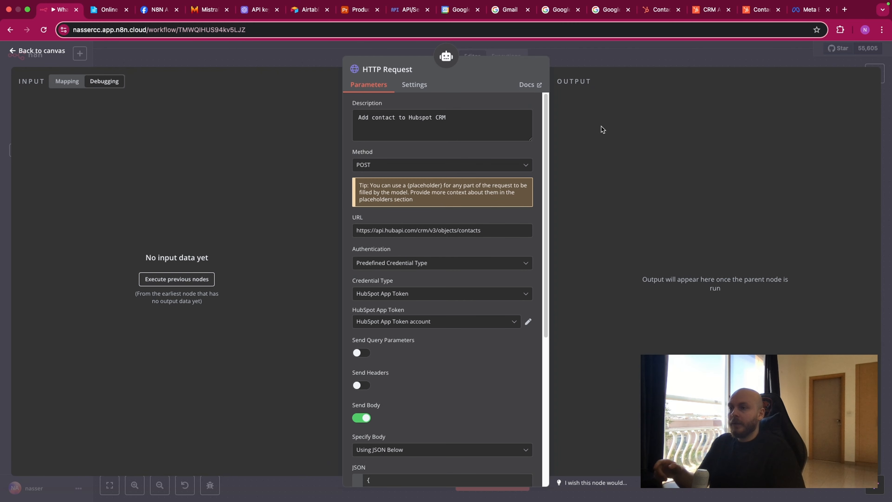
click(705, 10)
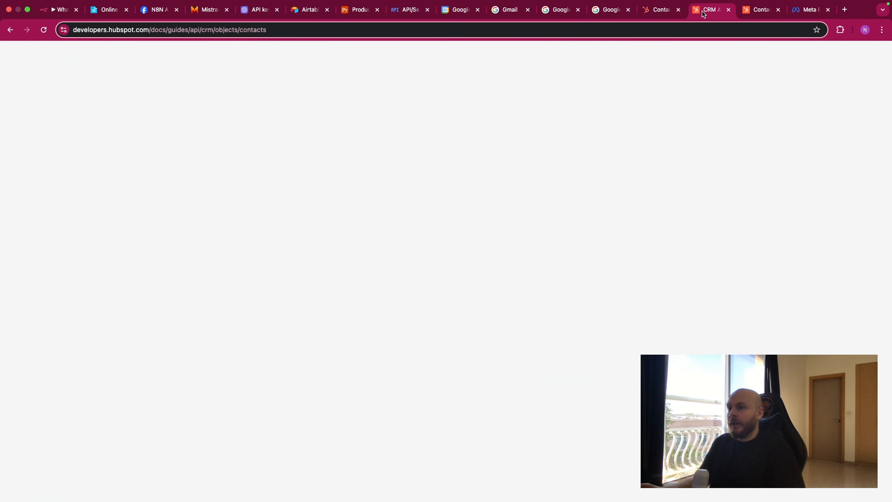
click(660, 10)
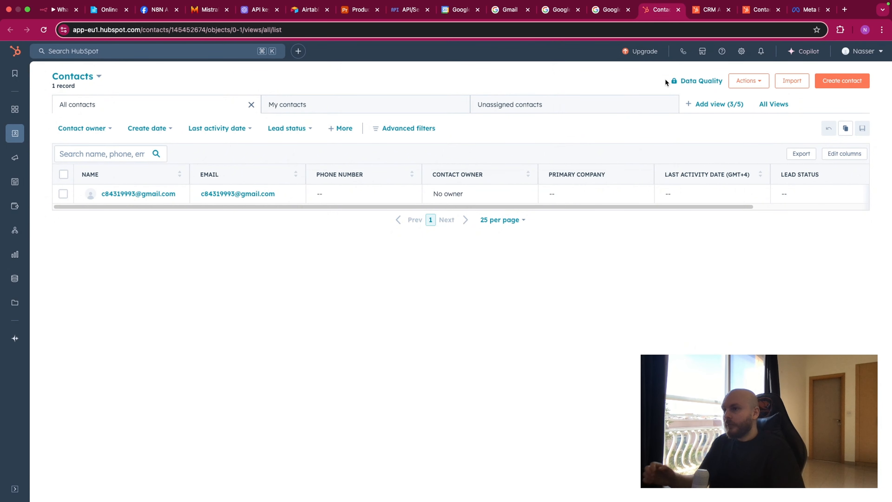
click(760, 10)
scroll(190, 318, up, 5)
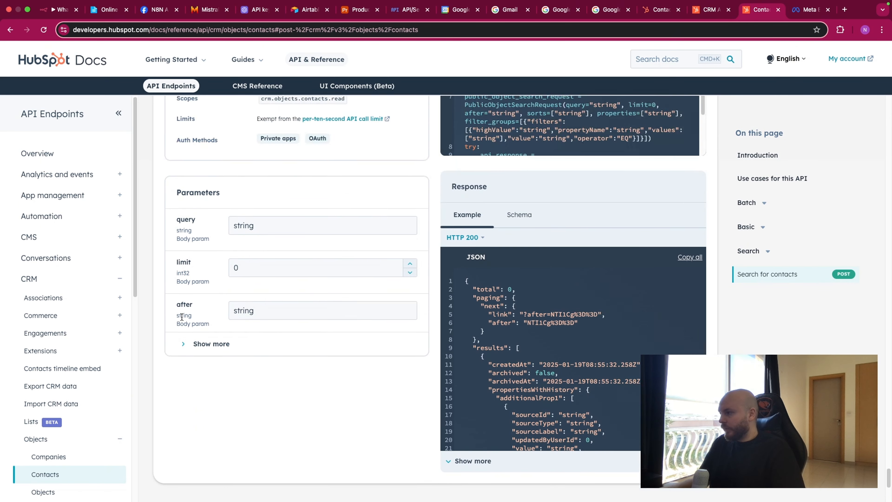
scroll(210, 320, up, 3)
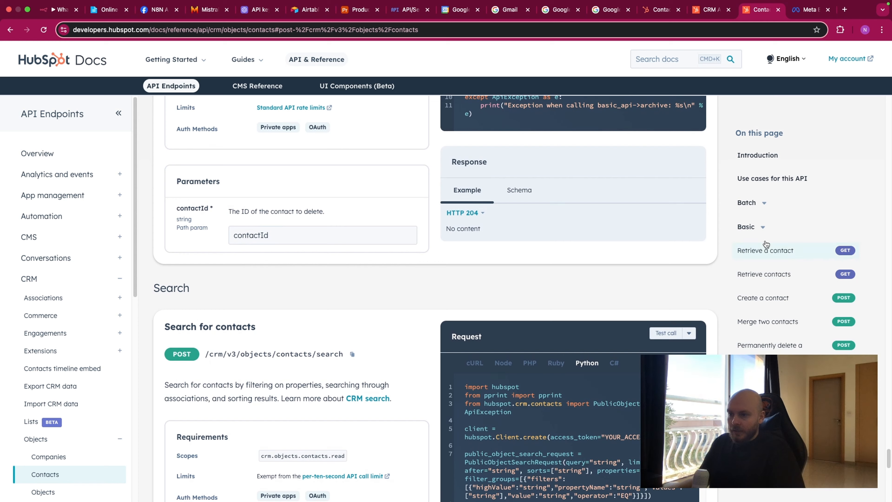
click(762, 227)
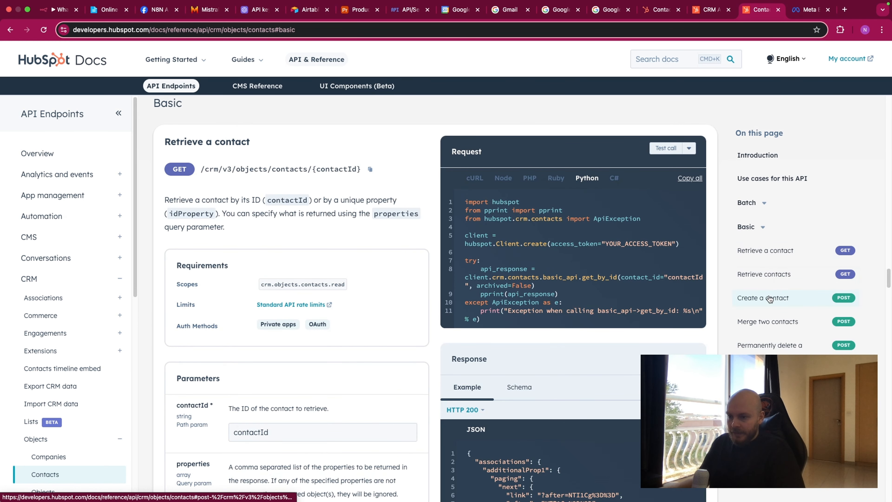
click(771, 298)
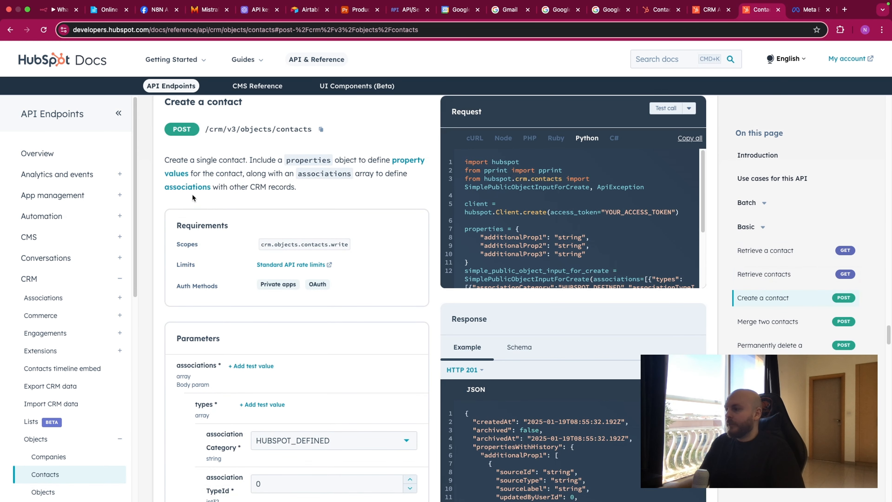
Step: Copy the /crm/v3/objects/contacts endpoint URL from the HubSpot reference and return to the n8n HTTP Request node
drag(193, 133, 173, 132)
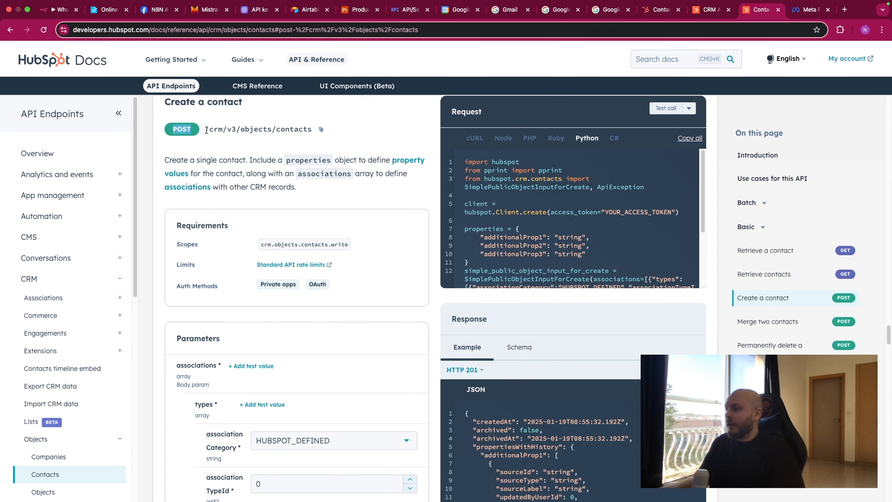
drag(206, 130, 317, 132)
click(321, 130)
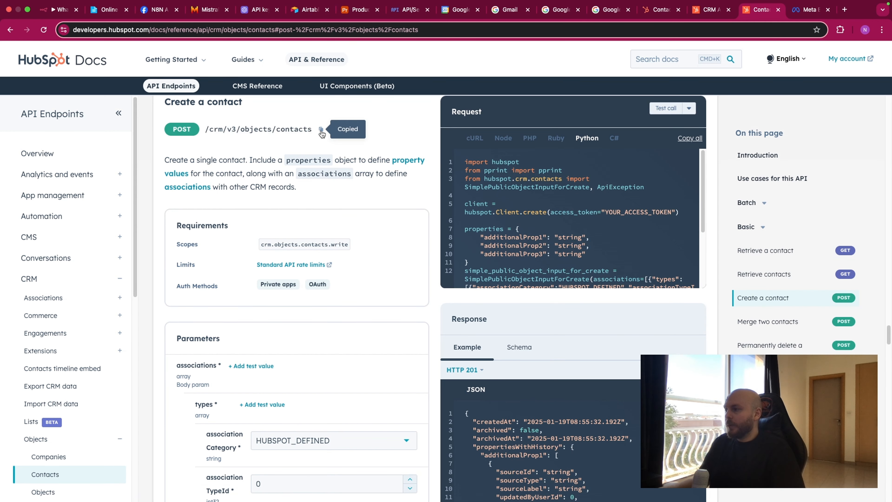
click(65, 10)
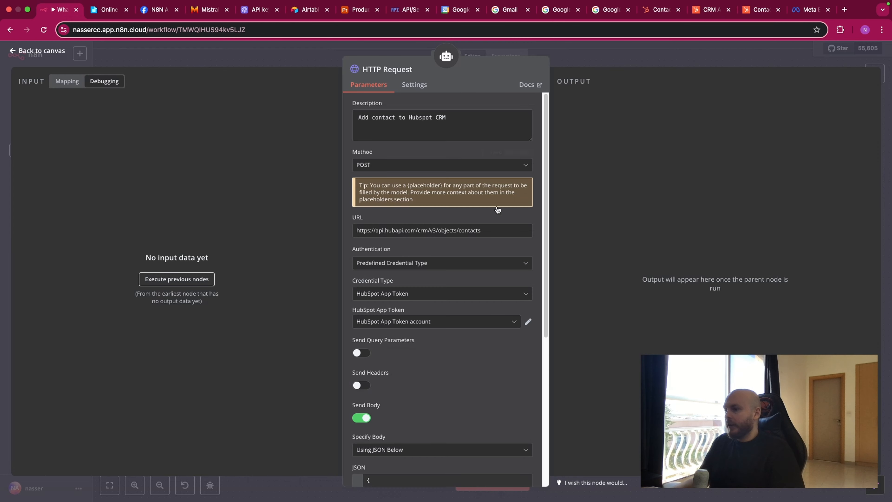
click(424, 166)
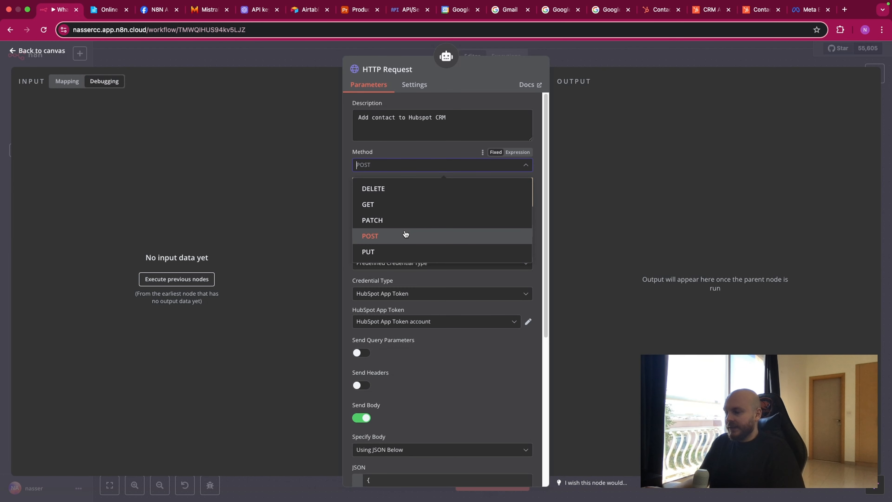
click(406, 234)
drag(489, 230, 271, 224)
key(super+v)
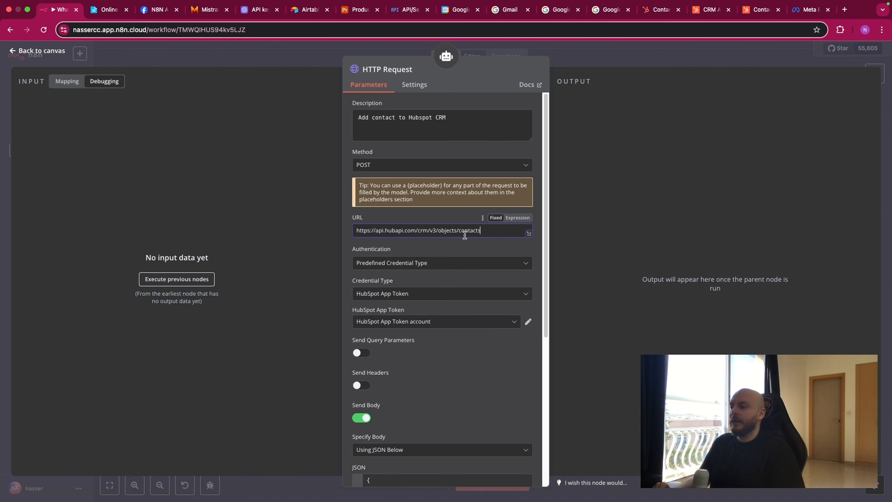
Step: Review the HTTP Request node's Authentication options and browse its predefined credential types
click(453, 241)
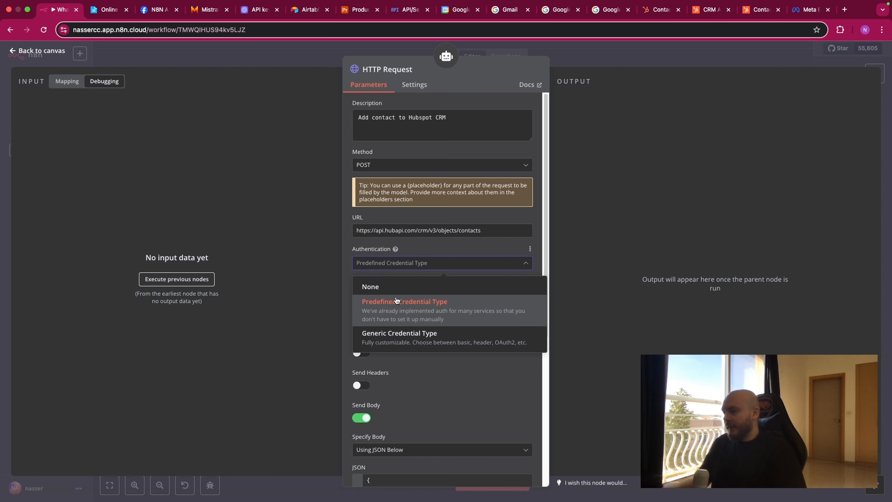
click(444, 250)
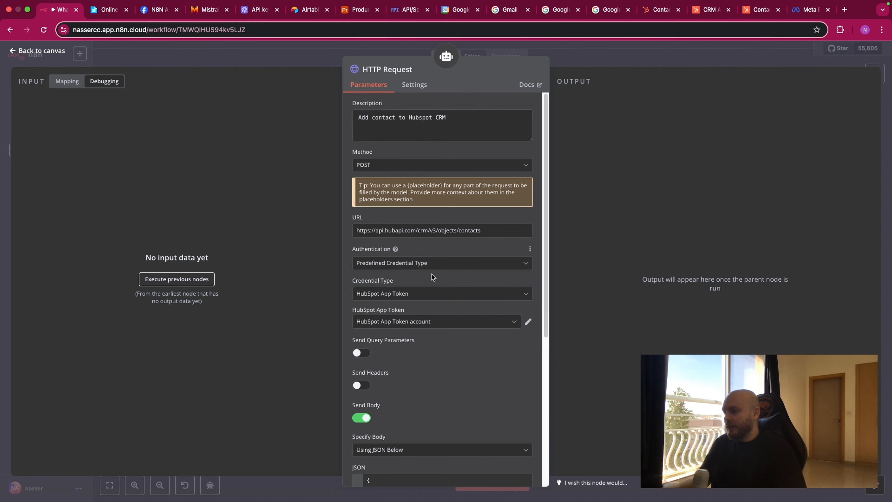
click(416, 293)
scroll(418, 346, down, 15)
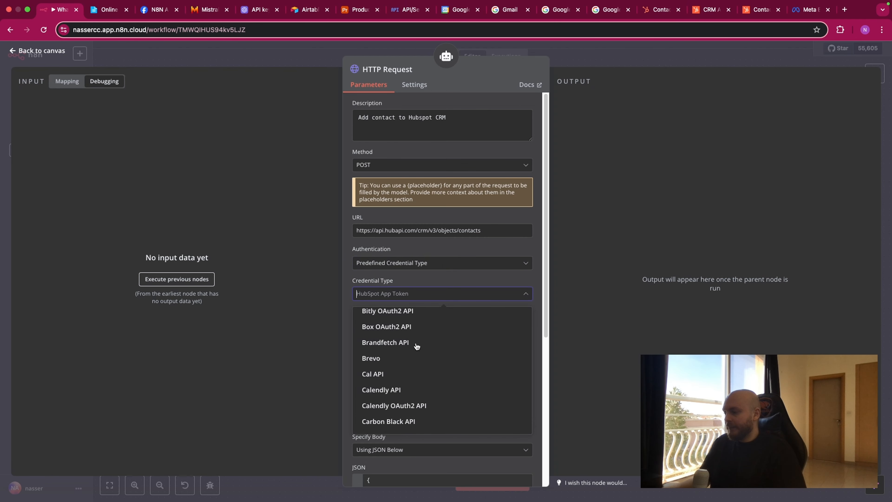
scroll(413, 346, down, 4)
click(389, 264)
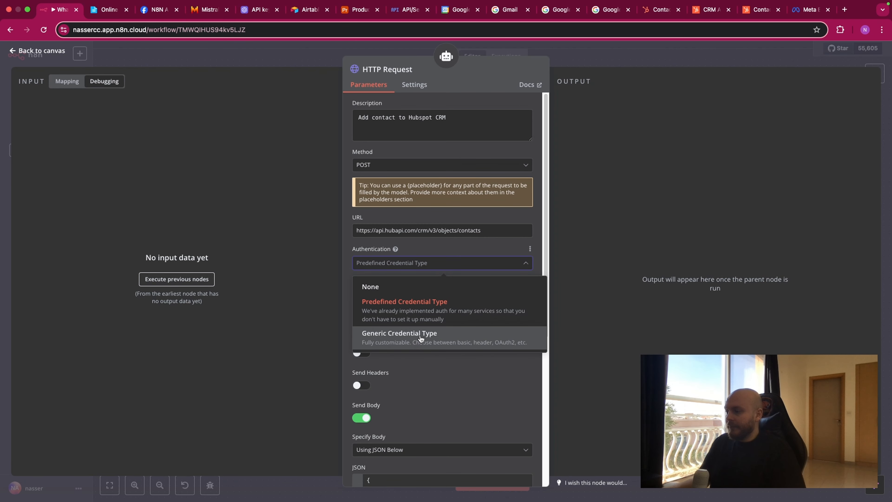
click(402, 269)
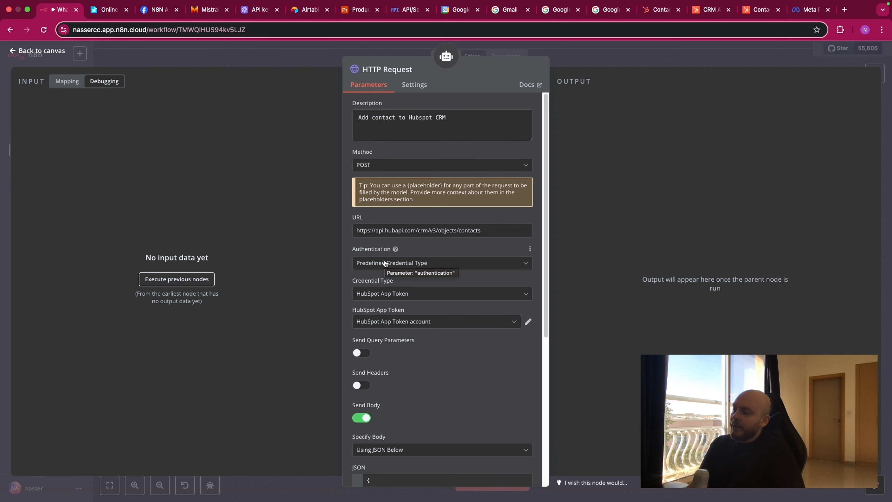
Step: Find HubSpot App Token among the credential types and view the available HubSpot App Token credentials
click(401, 294)
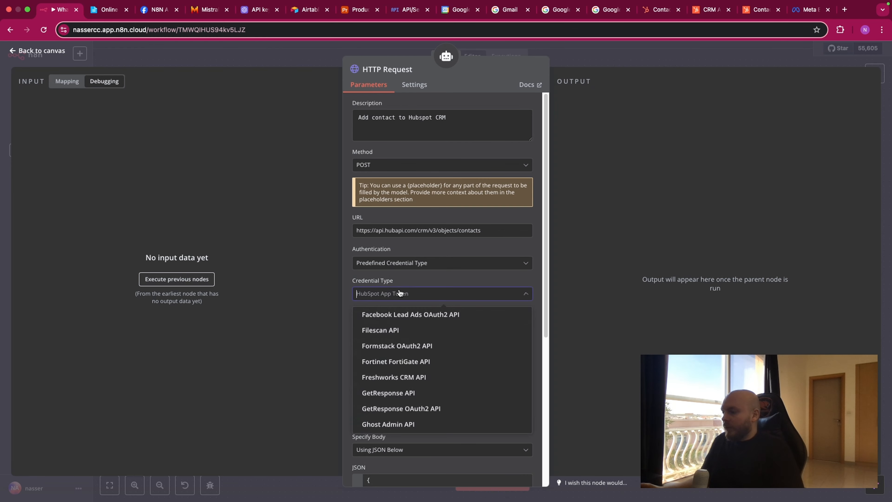
scroll(415, 330, down, 10)
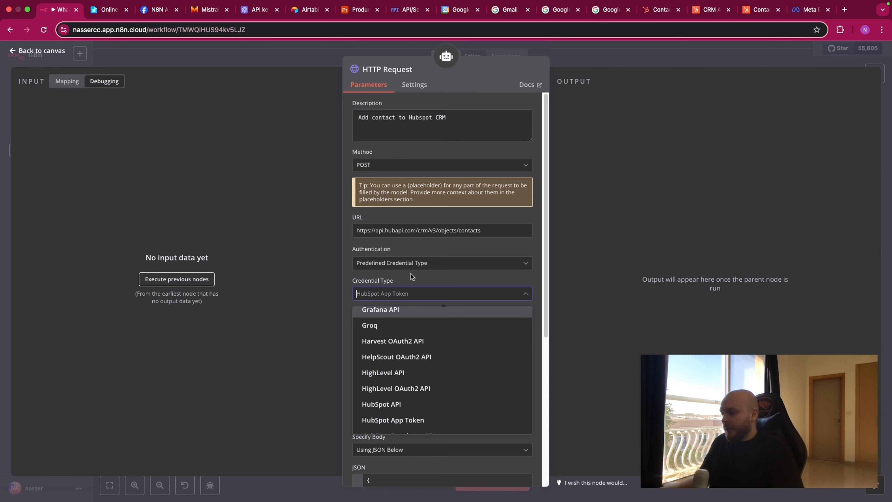
click(404, 296)
click(416, 327)
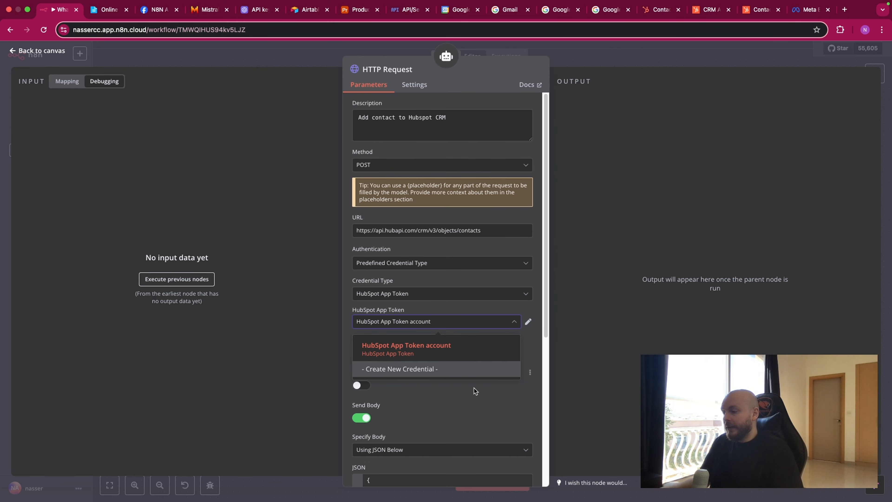
click(467, 383)
Step: Examine the request's JSON body, and find the Properties section of HubSpot's Create contacts guide
scroll(452, 355, down, 4)
scroll(455, 354, down, 1)
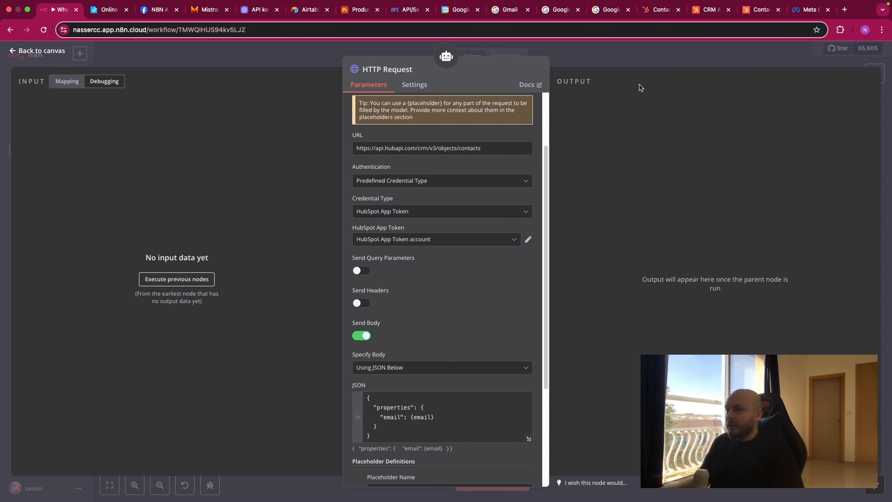
click(756, 16)
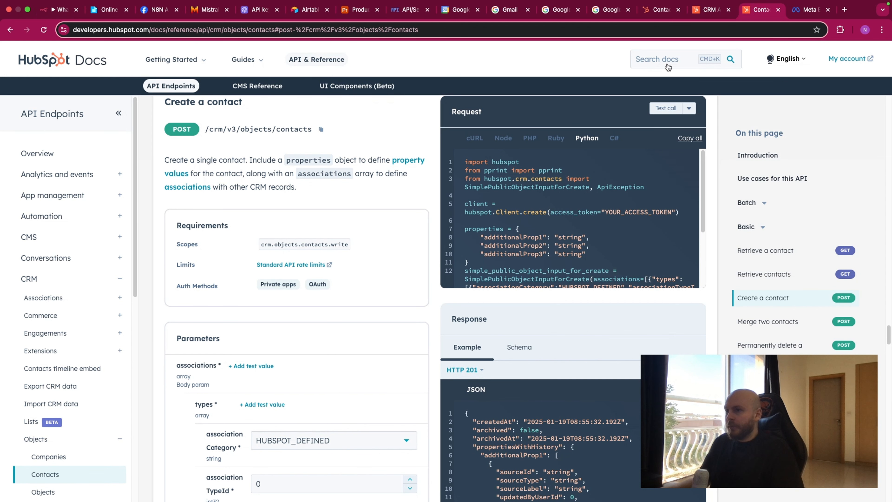
click(707, 11)
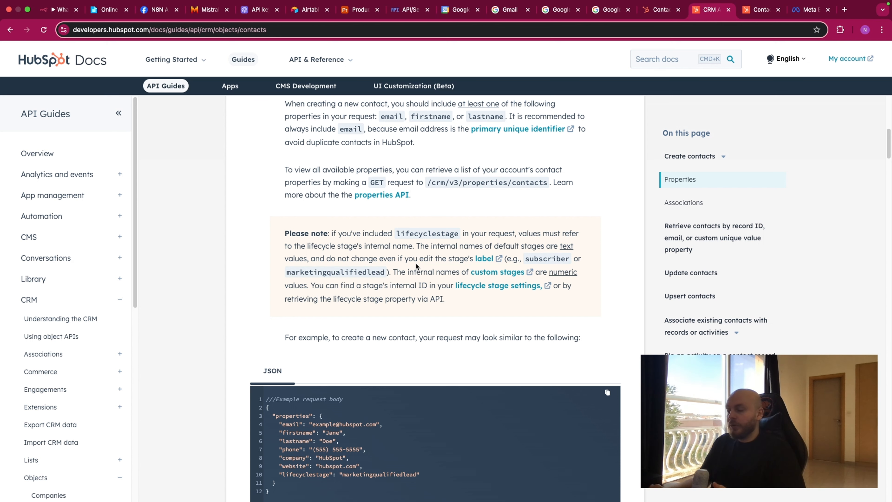
scroll(358, 287, up, 5)
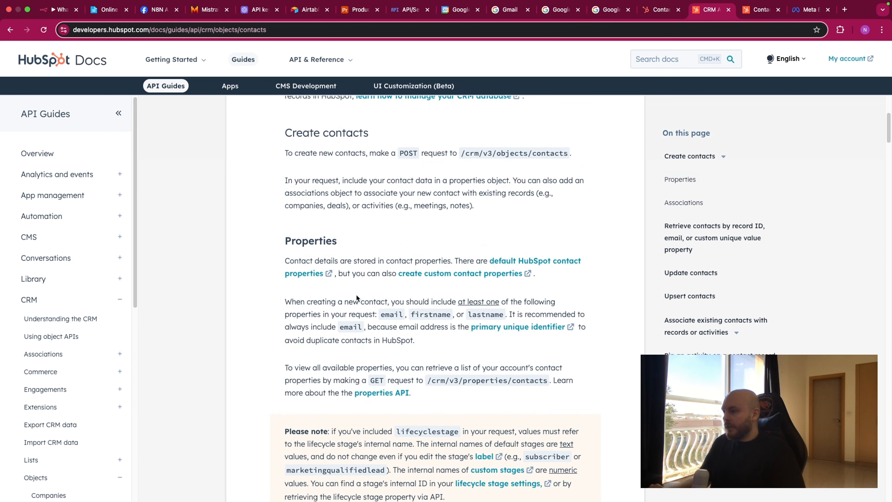
scroll(360, 288, down, 1)
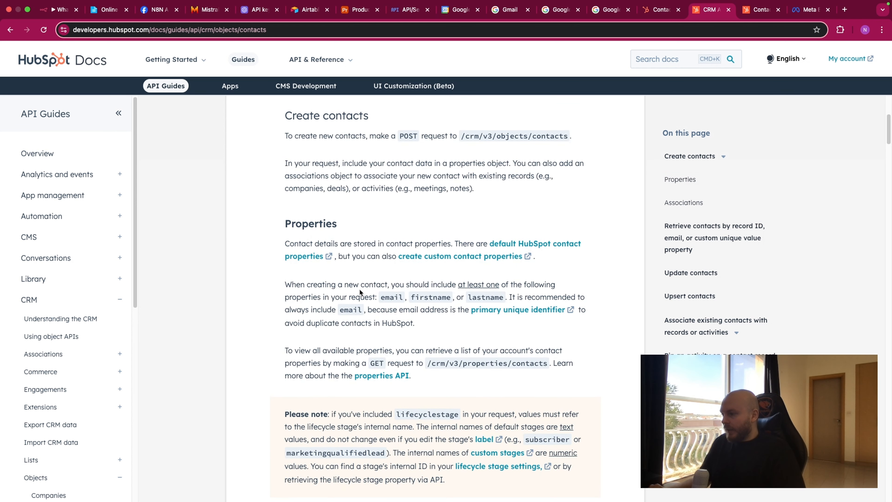
Step: Highlight and read the guide's requirements on including email, firstname or lastname in a new contact request
drag(287, 284, 534, 284)
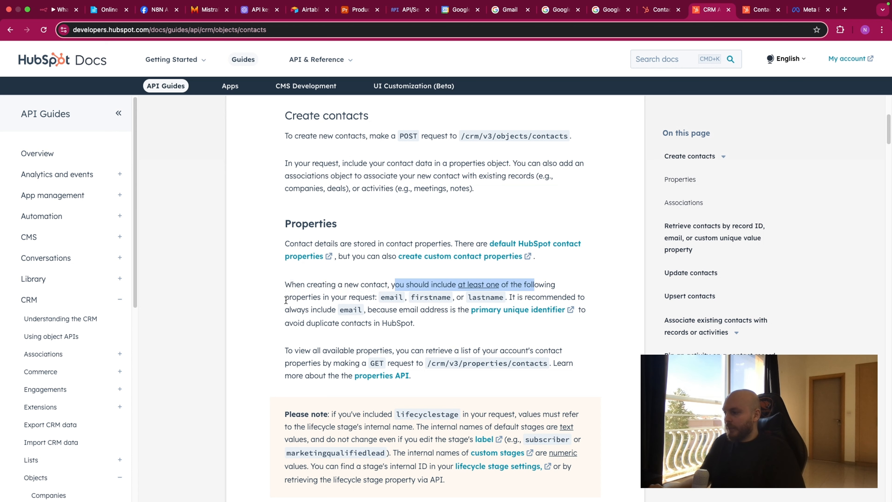
drag(286, 300, 323, 299)
drag(381, 298, 512, 301)
scroll(451, 301, down, 2)
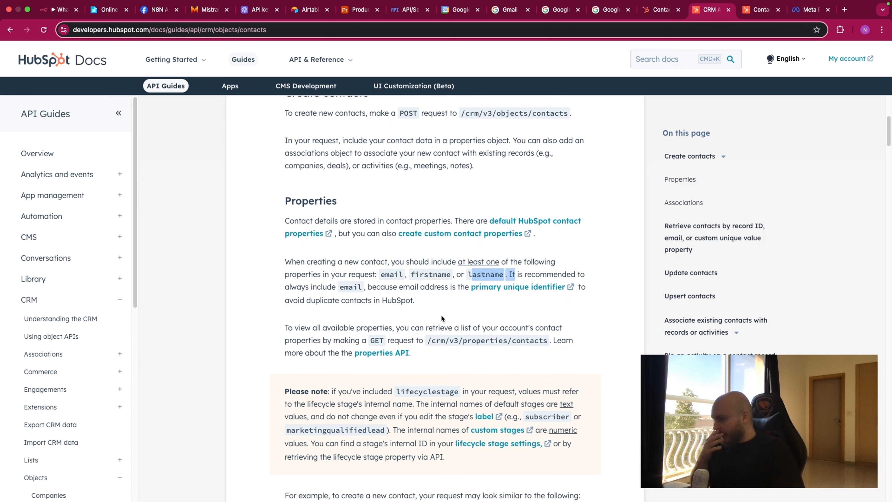
drag(359, 282, 340, 282)
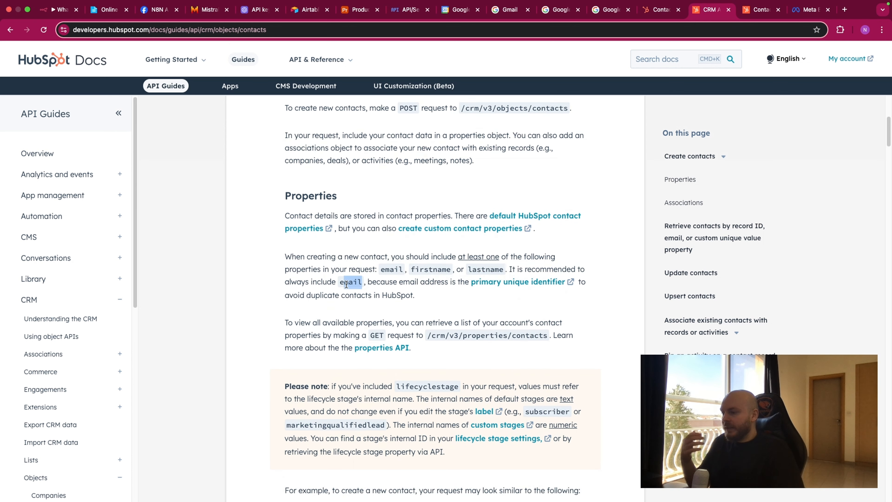
Step: Find the guide's example request body for creating a contact and copy its full JSON object
scroll(337, 271, down, 5)
scroll(339, 280, down, 10)
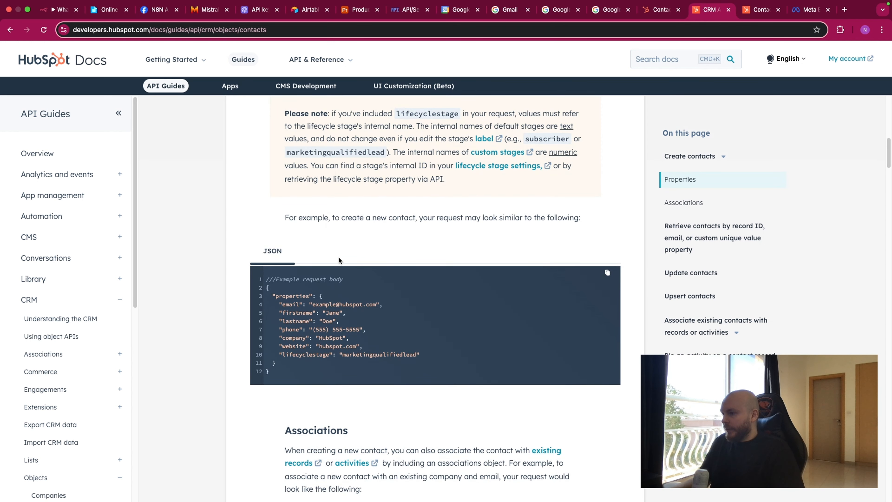
scroll(339, 260, down, 1)
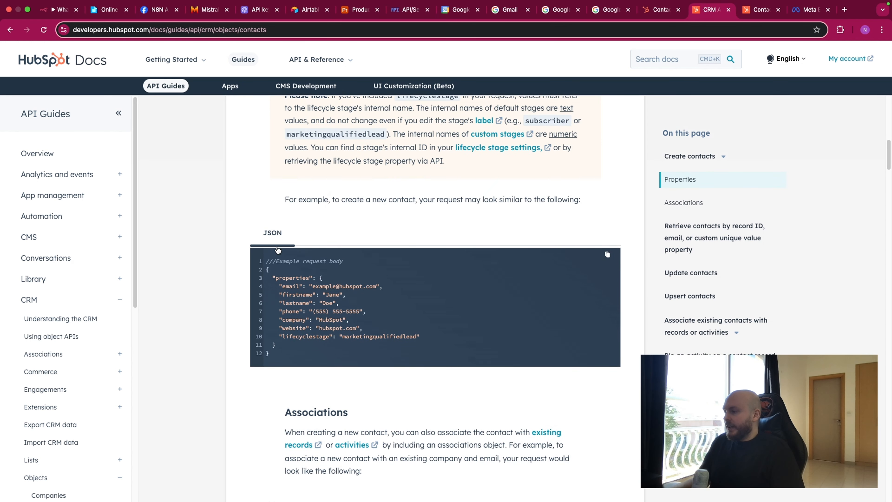
drag(266, 261, 331, 262)
drag(266, 270, 310, 353)
key(super+c)
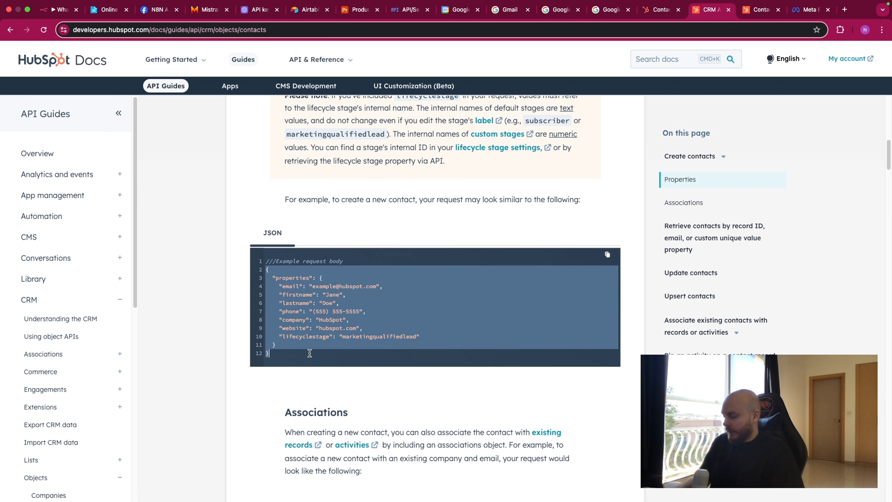
Step: Try replacing the HTTP Request node's JSON body in n8n with the copied HubSpot example, and review its contact properties
click(56, 10)
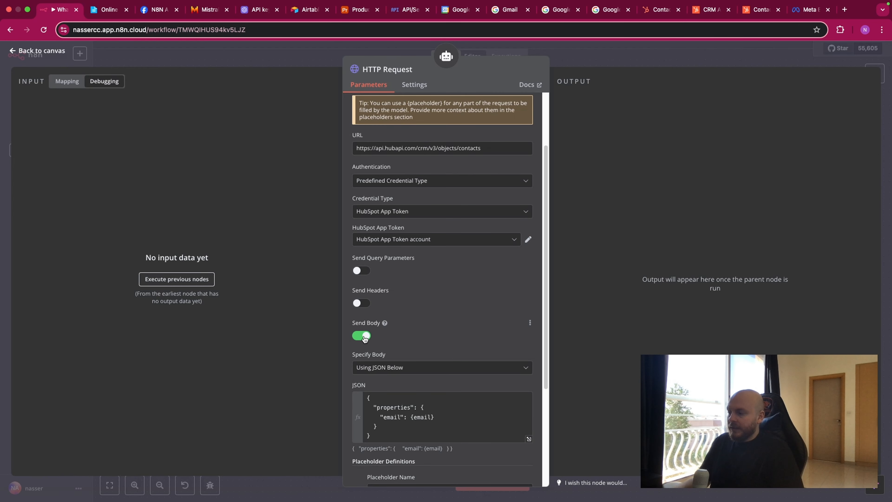
scroll(422, 349, down, 3)
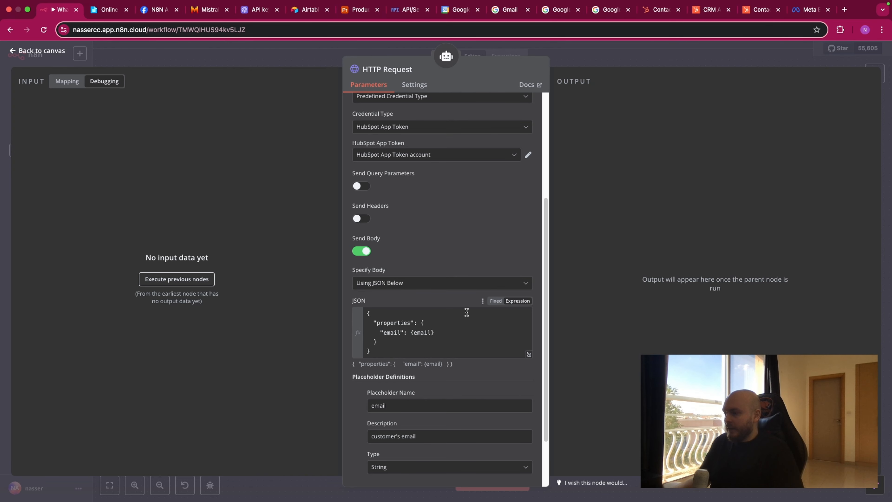
drag(400, 350, 359, 309)
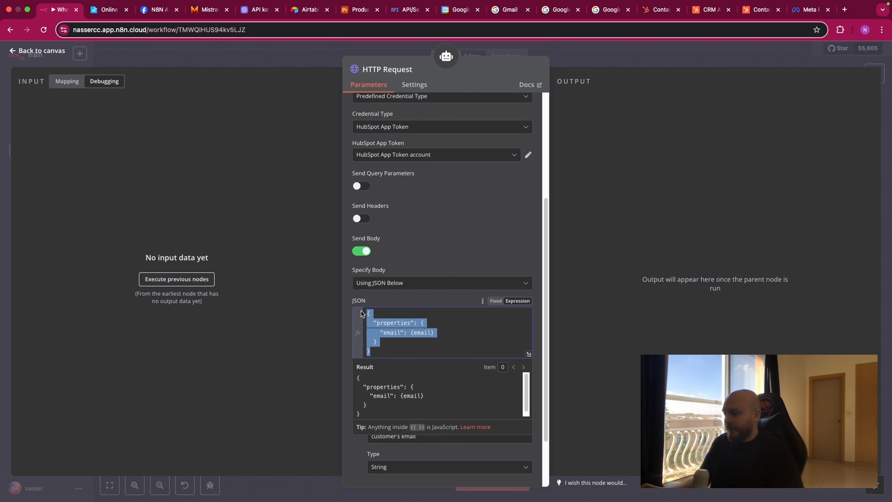
key(super+v)
scroll(453, 332, up, 3)
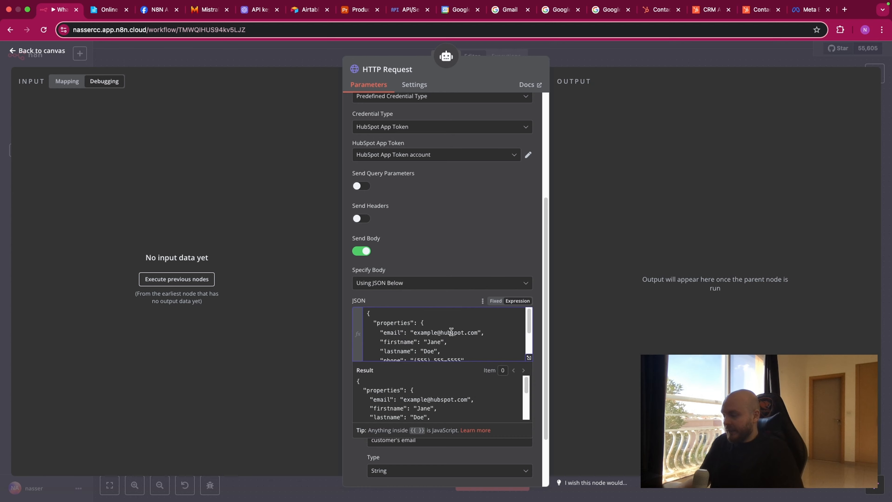
scroll(451, 332, down, 3)
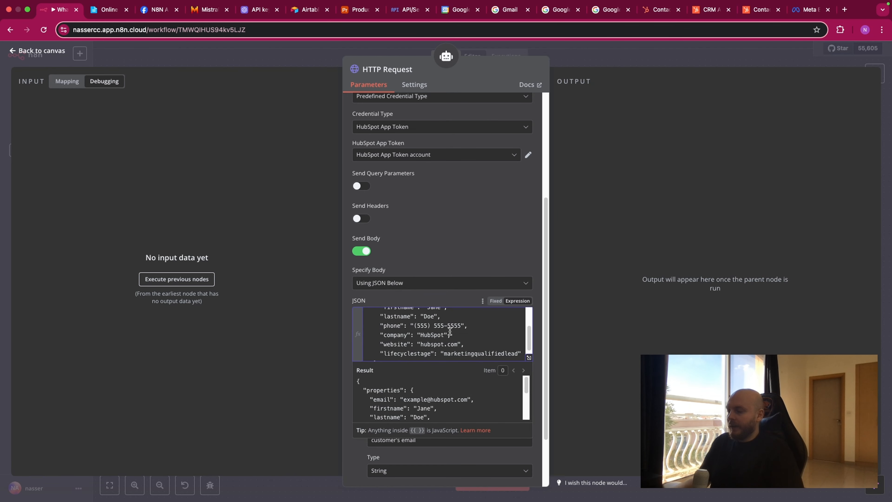
scroll(450, 331, up, 3)
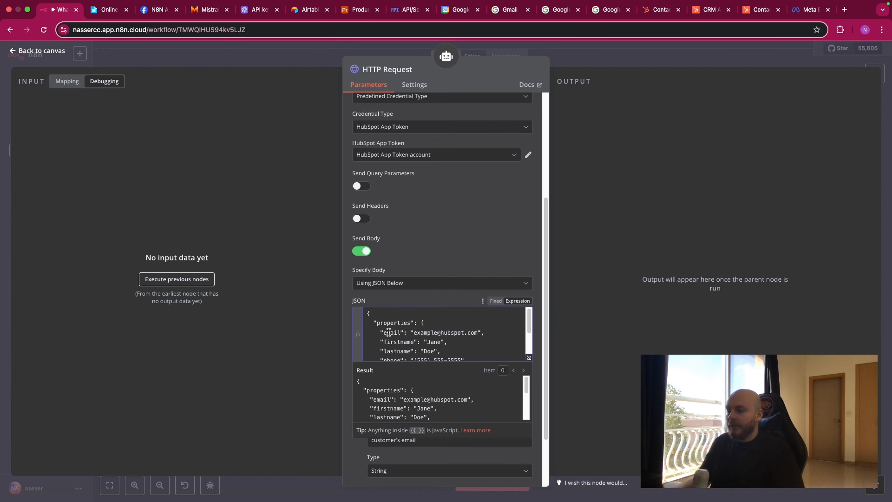
scroll(400, 339, down, 2)
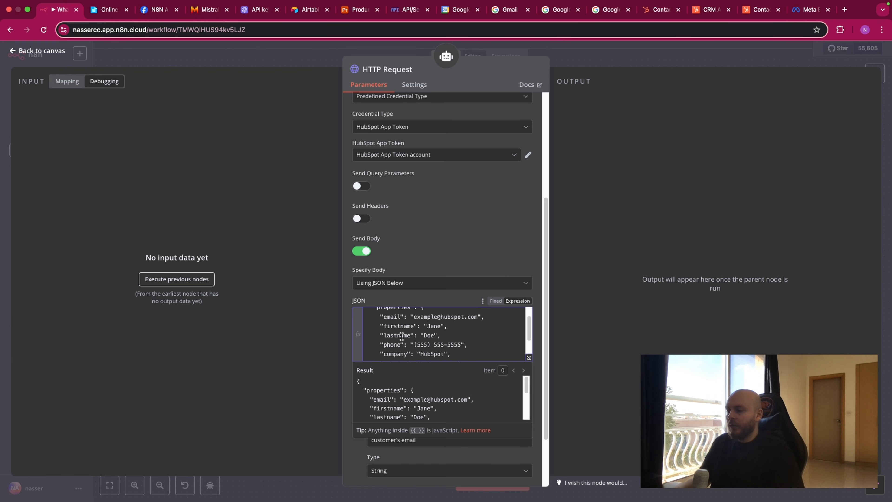
scroll(422, 332, down, 4)
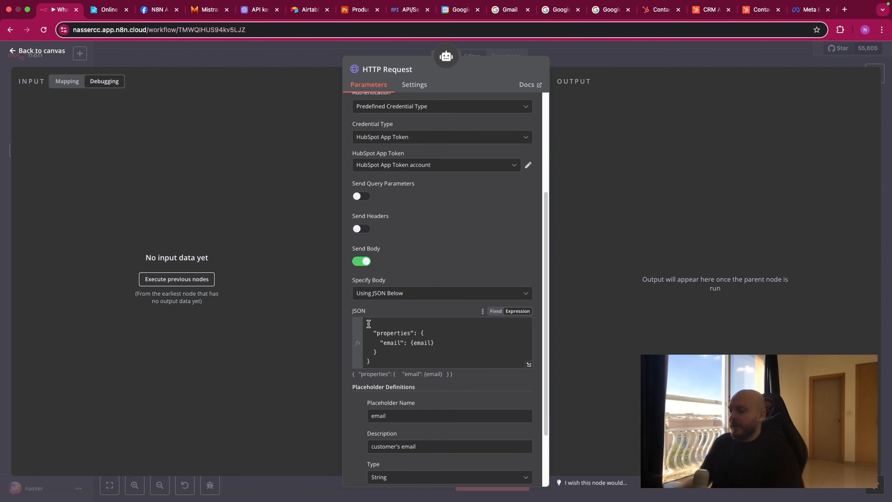
Step: Examine the HTTP Request's JSON body, highlighting the properties object and the {email} placeholder
click(368, 324)
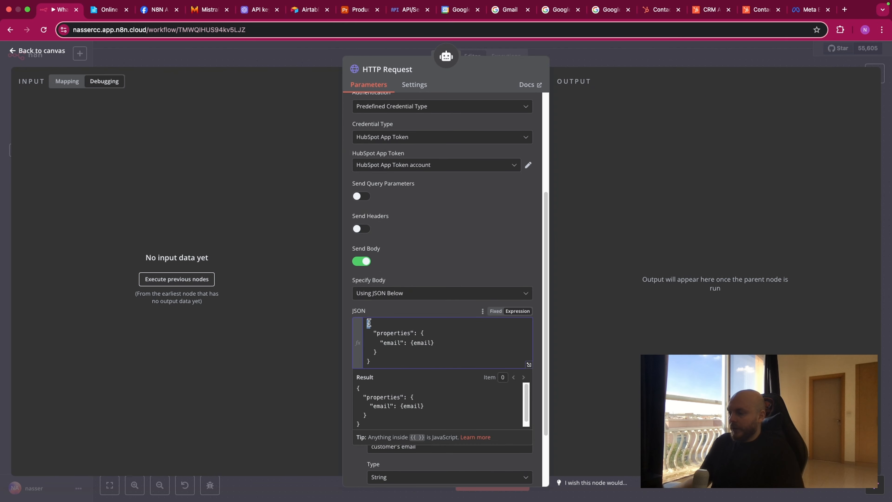
drag(369, 323, 392, 360)
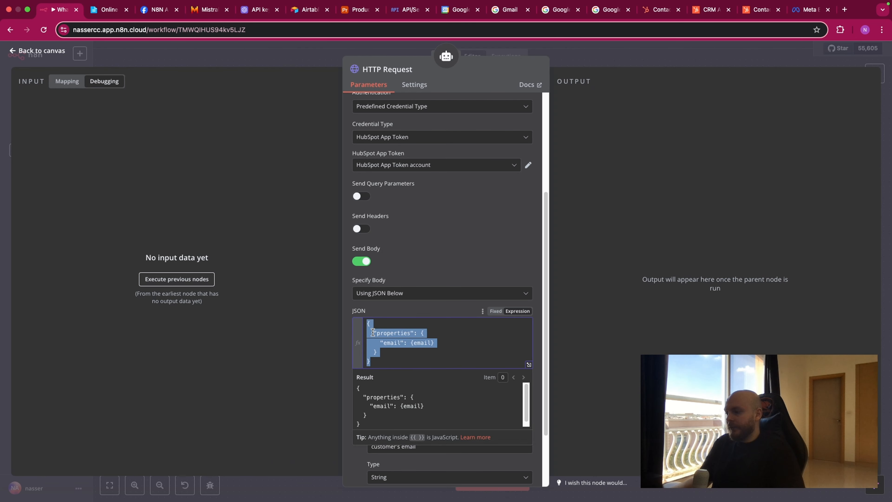
click(411, 342)
drag(384, 343, 418, 343)
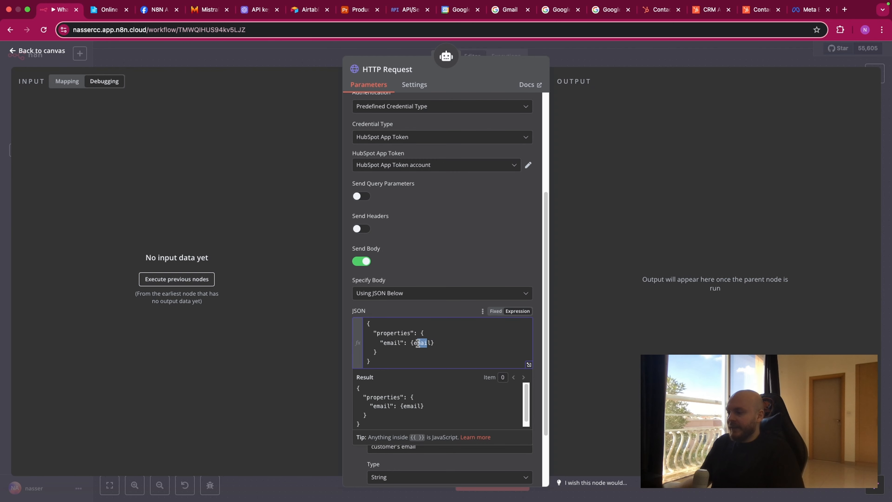
click(428, 317)
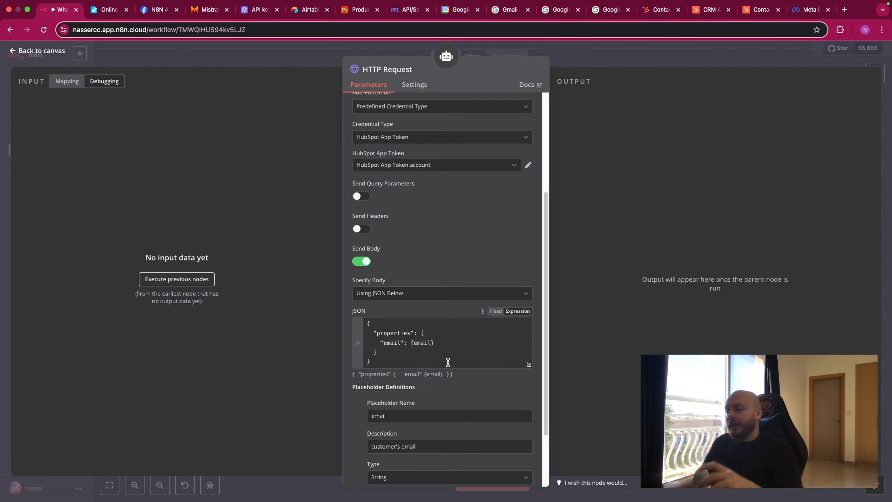
drag(436, 341, 411, 342)
click(438, 343)
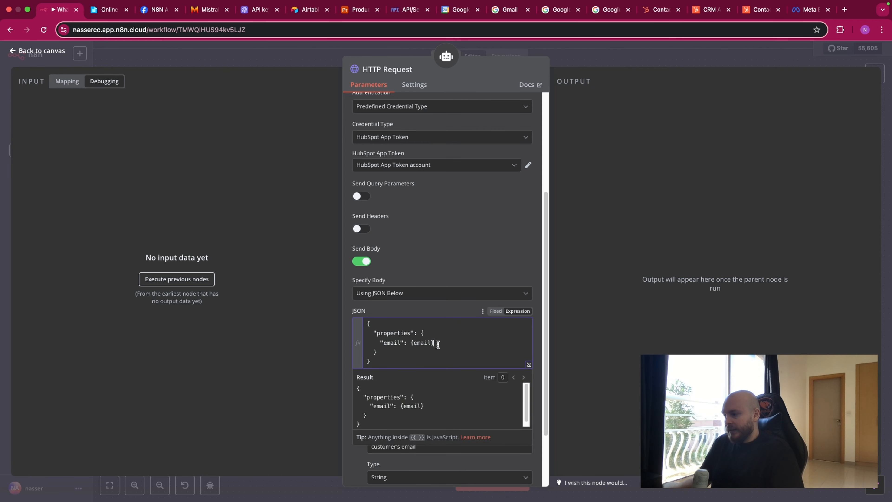
Step: Review the email placeholder definition and compare its name with the {email} placeholder in the JSON body
scroll(454, 356, down, 1)
click(454, 290)
scroll(438, 392, down, 2)
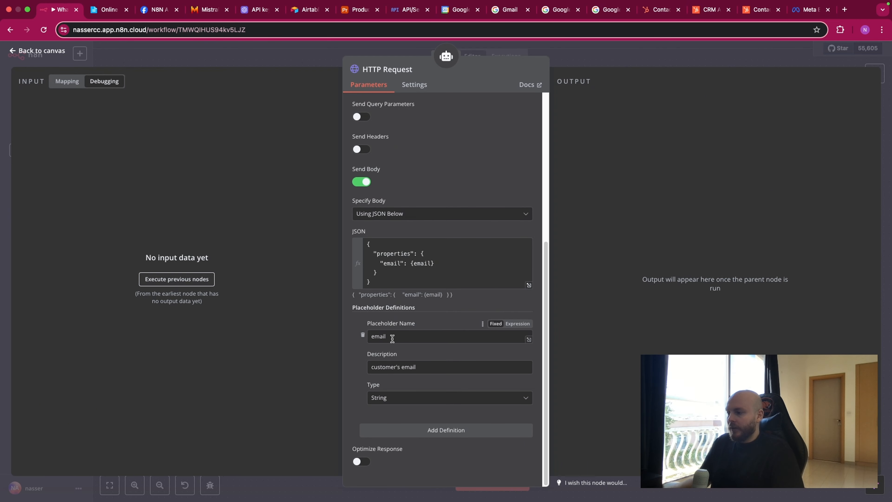
drag(387, 337, 371, 336)
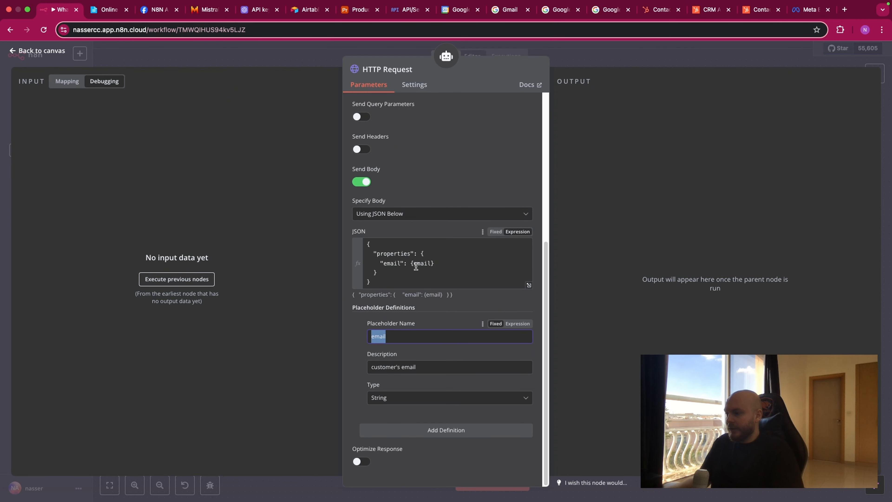
drag(414, 264, 425, 265)
click(444, 232)
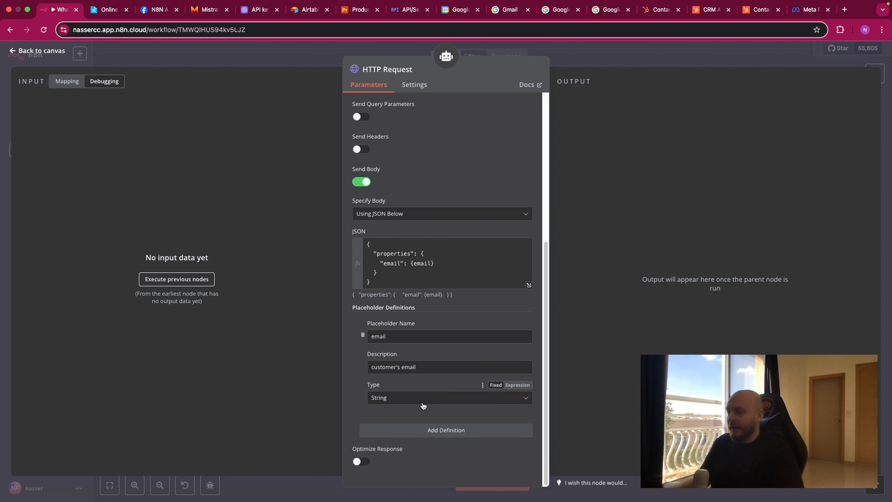
Step: Return to the workflow canvas and align the SerpAPI node with the row of AI Agent tools
click(620, 65)
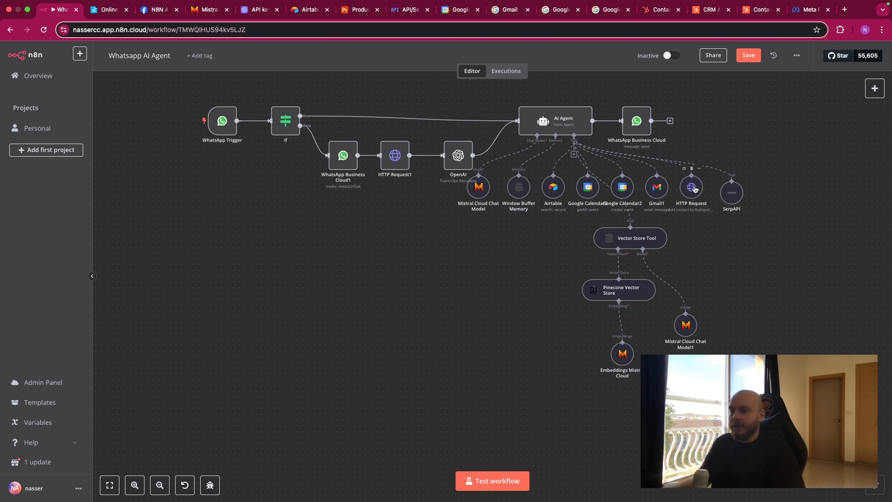
drag(733, 199, 733, 194)
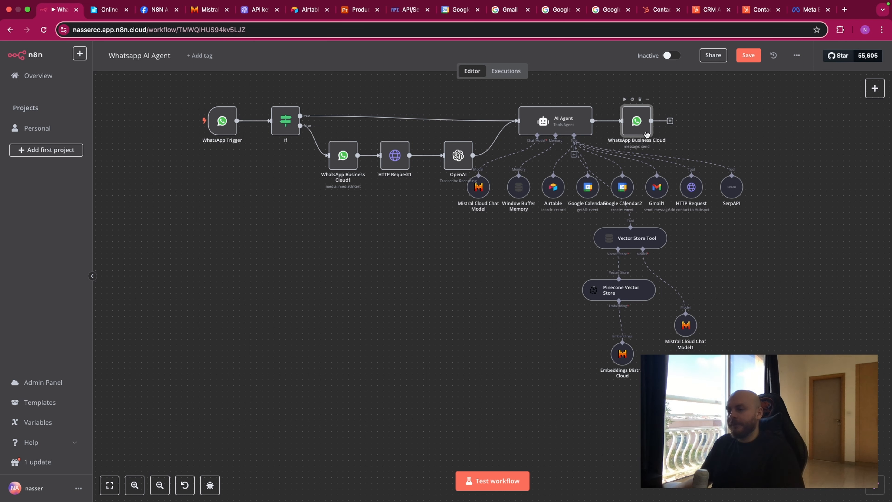
Step: Search the nodes that can follow the final WhatsApp node for "wha" and look into WhatsApp Business Cloud
click(669, 121)
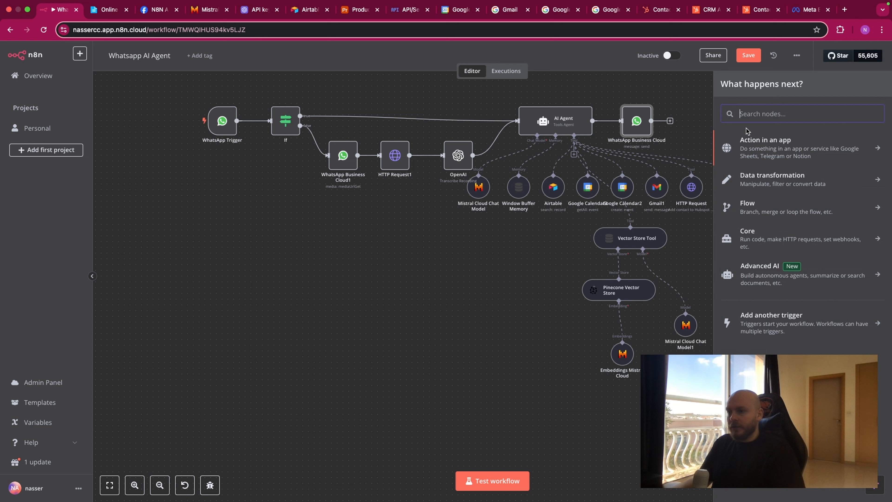
text(wha)
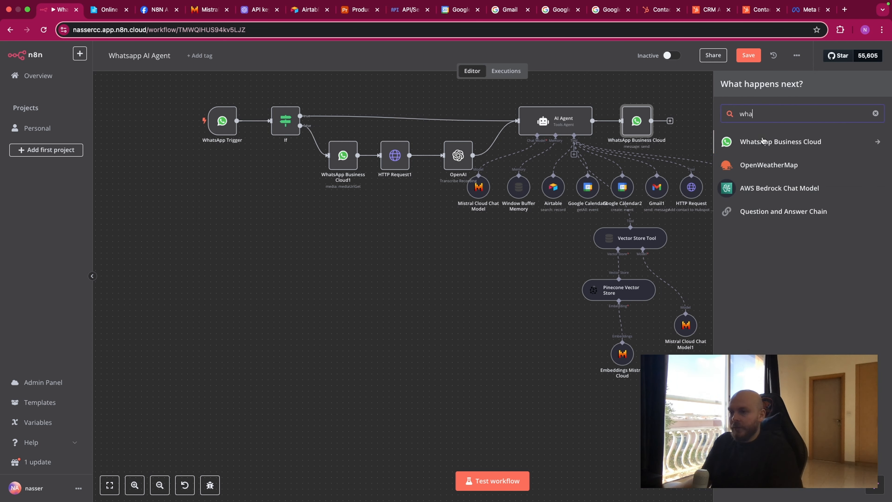
click(762, 141)
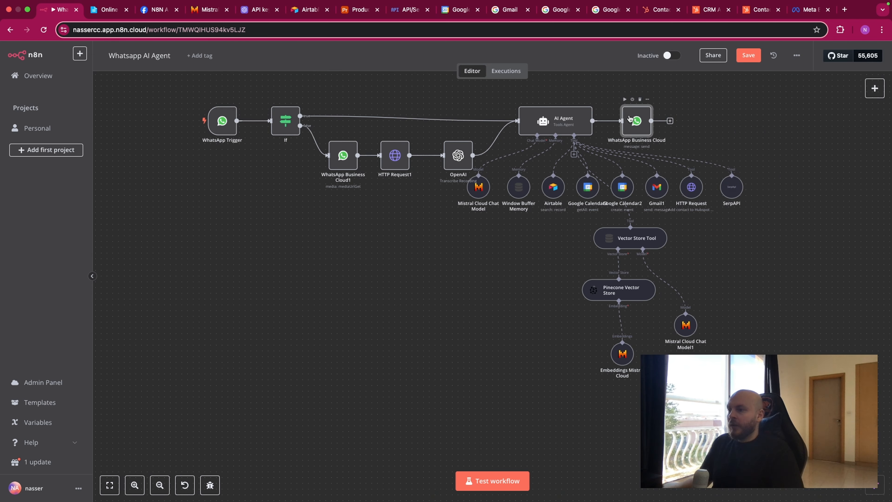
Step: Open the final WhatsApp Business Cloud node, and locate the business portfolio ID in Meta's business settings
double_click(631, 119)
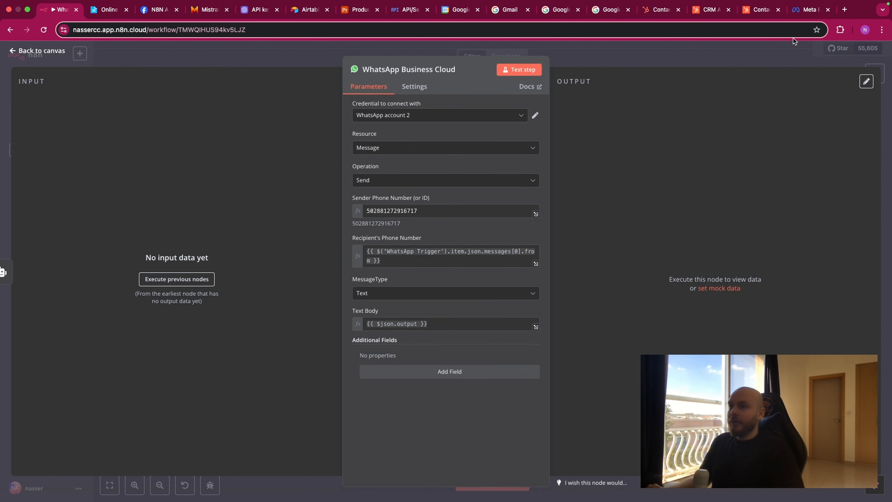
click(802, 10)
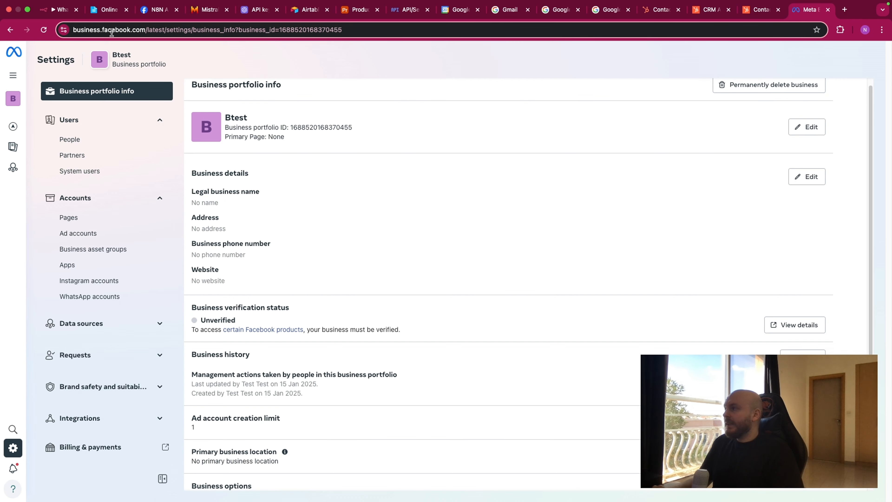
click(154, 11)
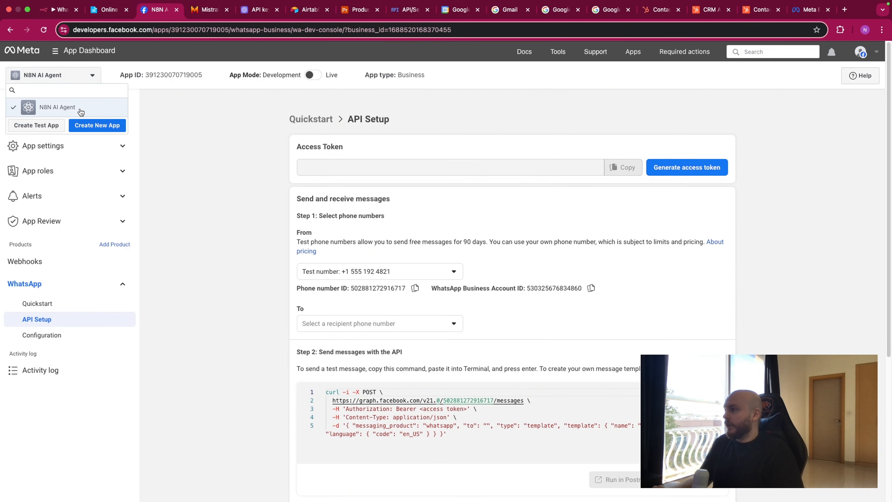
click(810, 10)
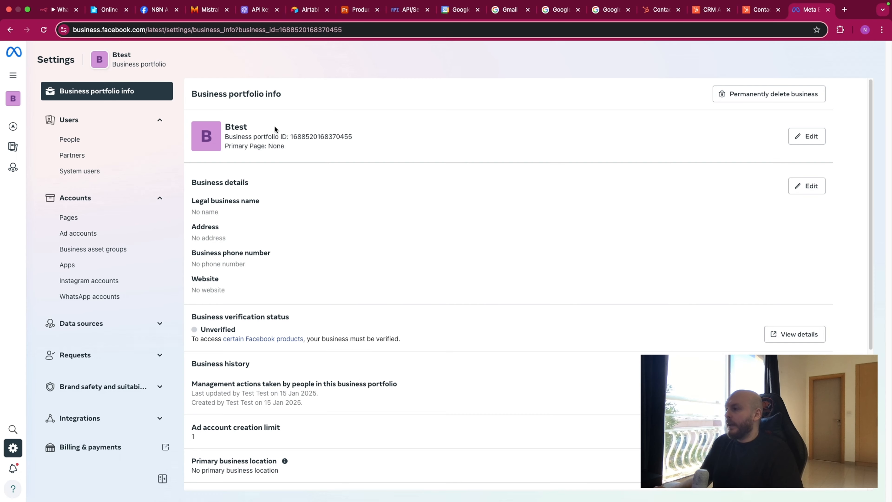
drag(357, 138, 290, 137)
Step: Review the Access Token and Business Account ID fields of the n8n node's WhatsApp account 2 credential
click(56, 10)
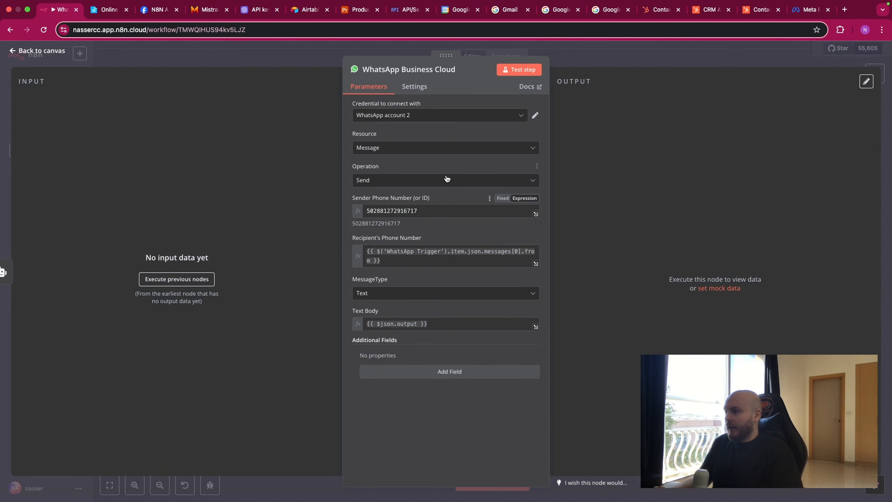
click(534, 117)
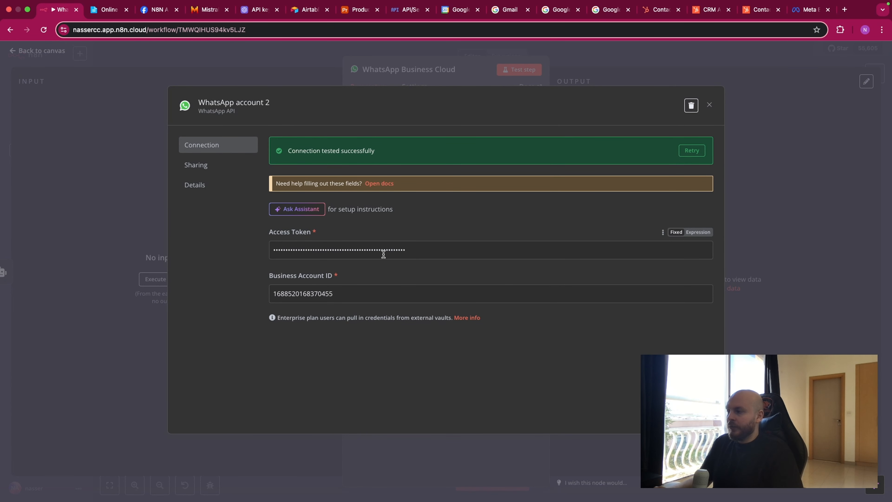
click(833, 96)
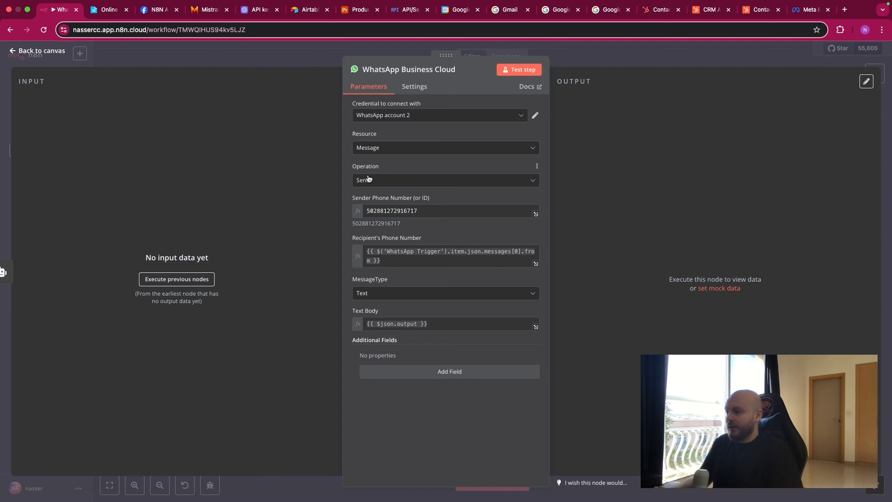
Step: Check where the Sender Phone Number ID comes from in the Meta app's WhatsApp API Setup, and return to the n8n node
drag(353, 199, 410, 199)
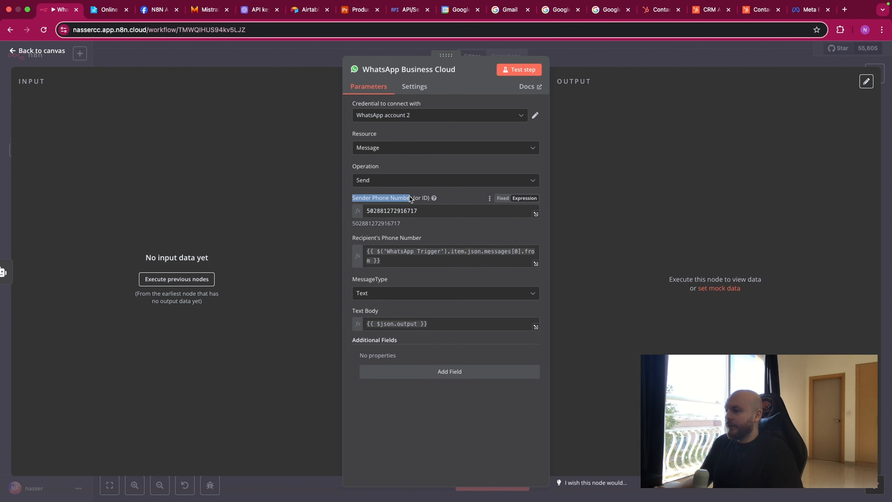
click(155, 10)
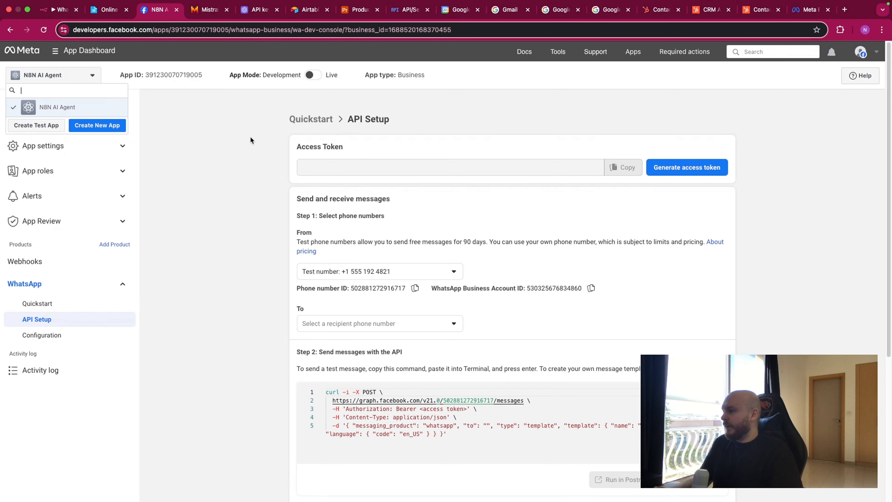
click(271, 186)
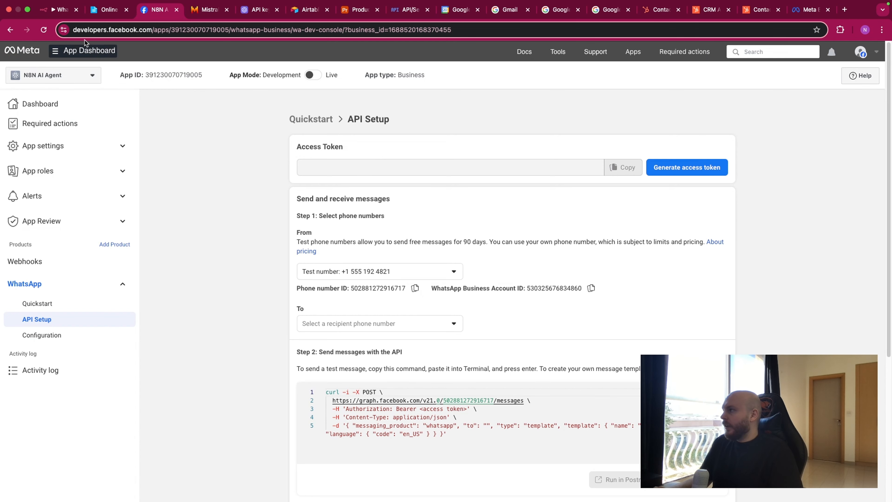
click(59, 10)
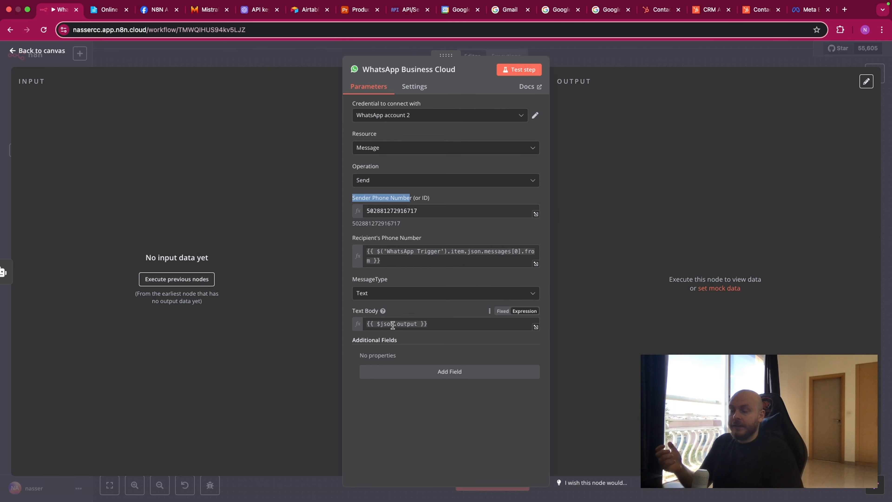
Step: Check the Text Body expression of the WhatsApp Business Cloud node, and return to the workflow canvas
mouse_move(384, 325)
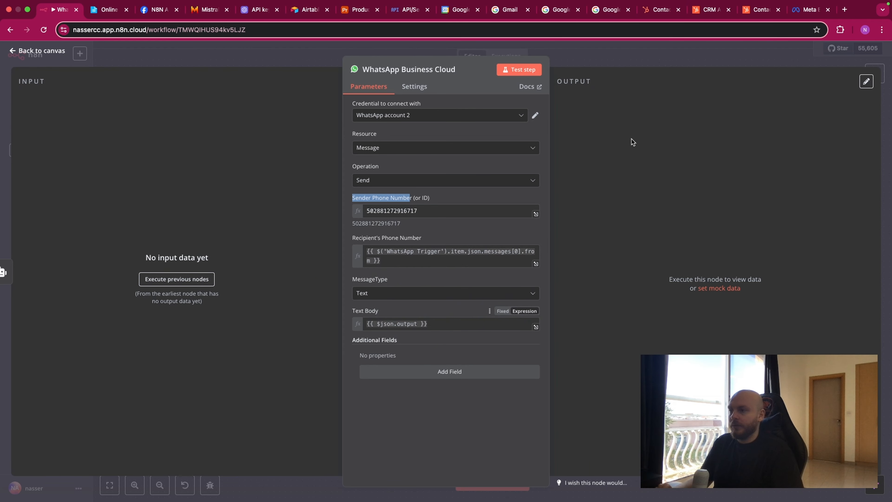
click(622, 61)
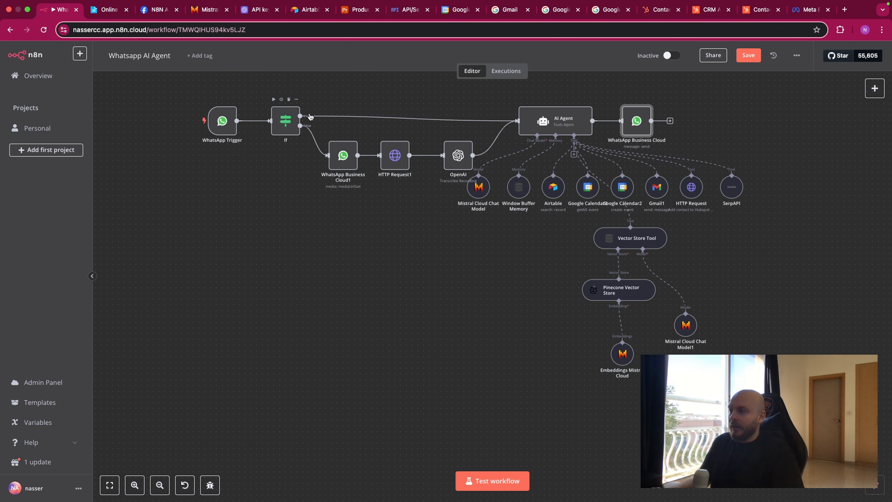
mouse_move(313, 117)
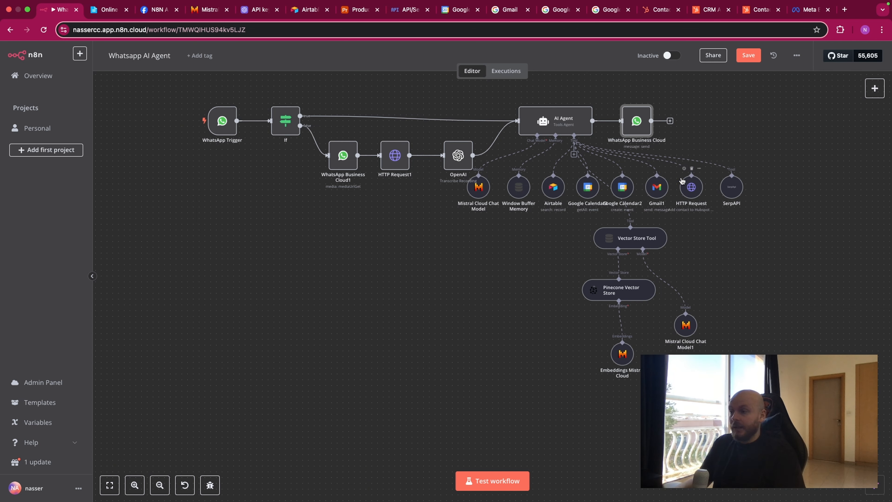
Step: Add a Jira Software Tool to the AI Agent's tools, and return to the canvas without configuring it
click(574, 154)
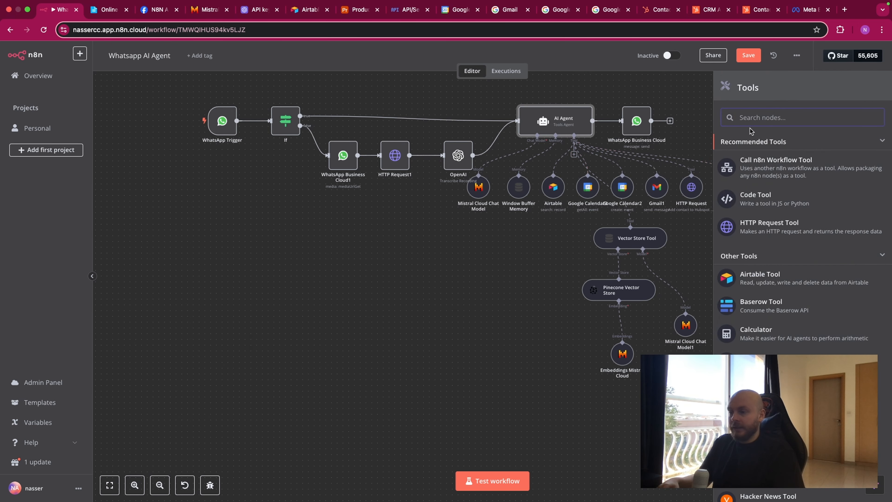
text(jira)
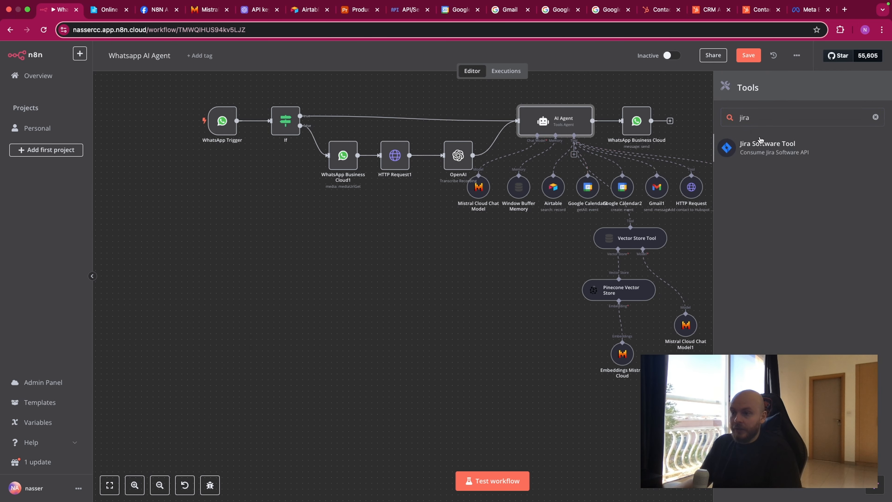
click(759, 140)
click(619, 52)
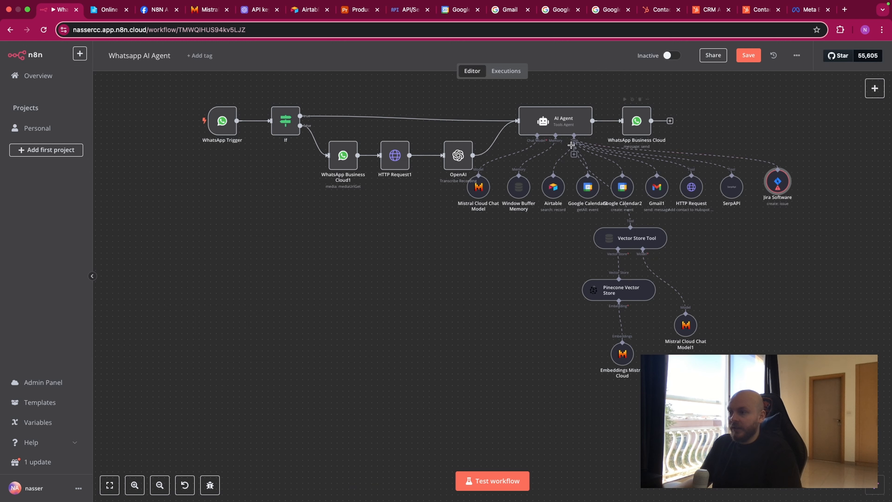
Step: Add a Slack Tool to the AI Agent's tools, leaving its parameters at their defaults, and return to the canvas
click(574, 154)
text(sal)
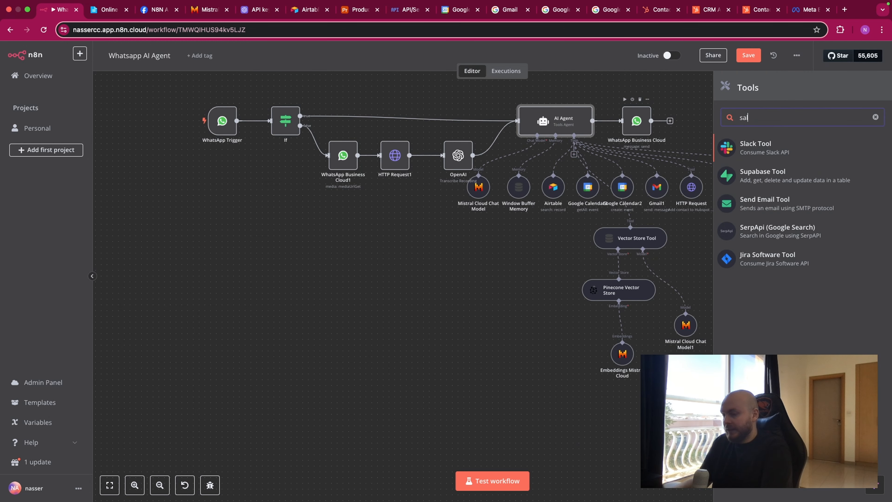
key(BackSpace)
key(BackSpace)
text(la)
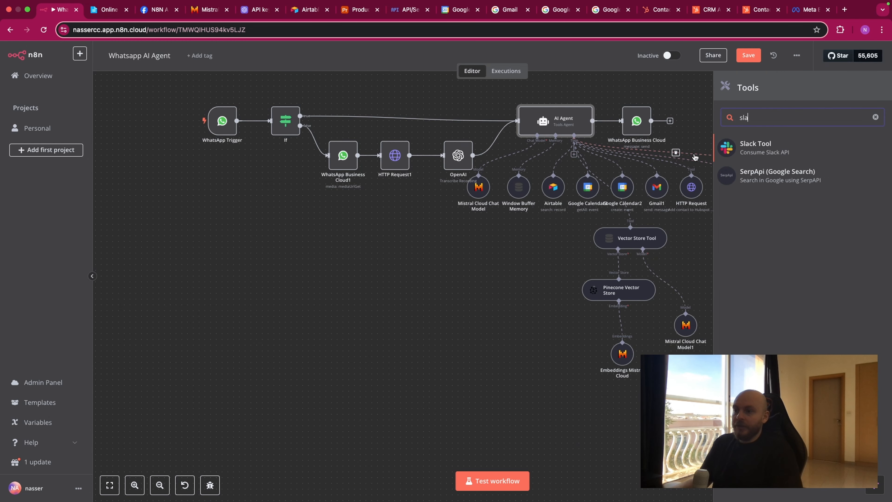
click(748, 149)
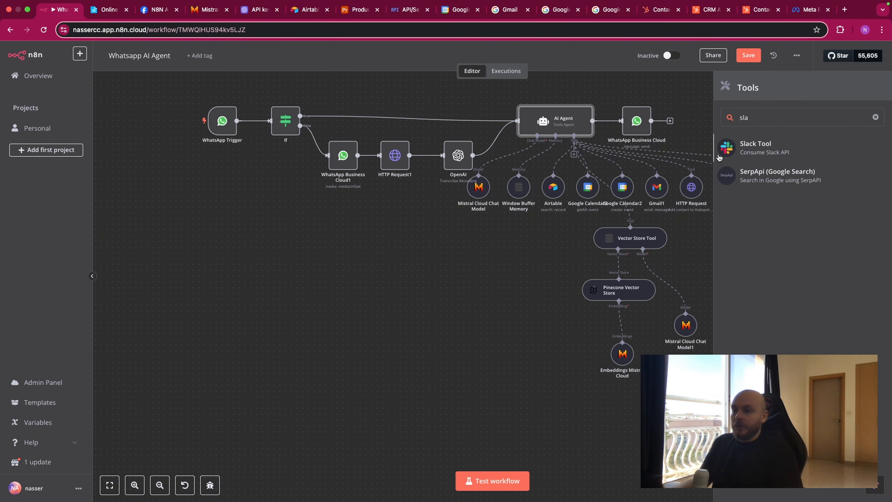
key(Return)
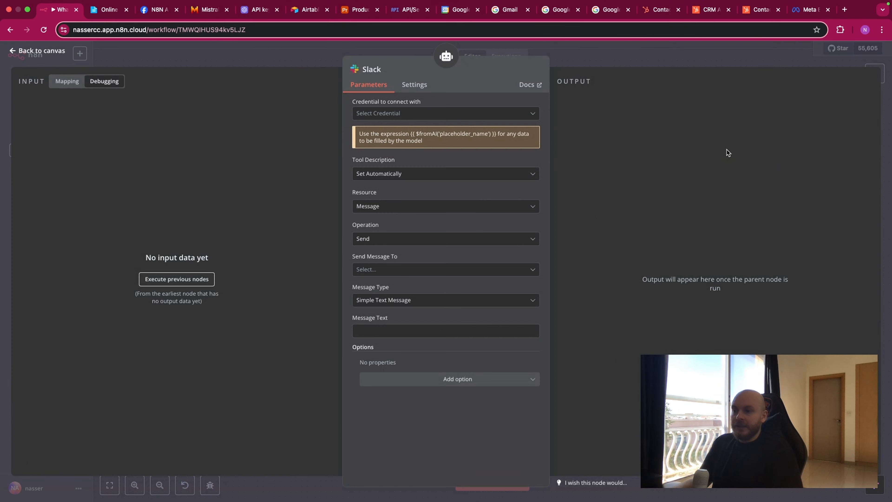
click(667, 57)
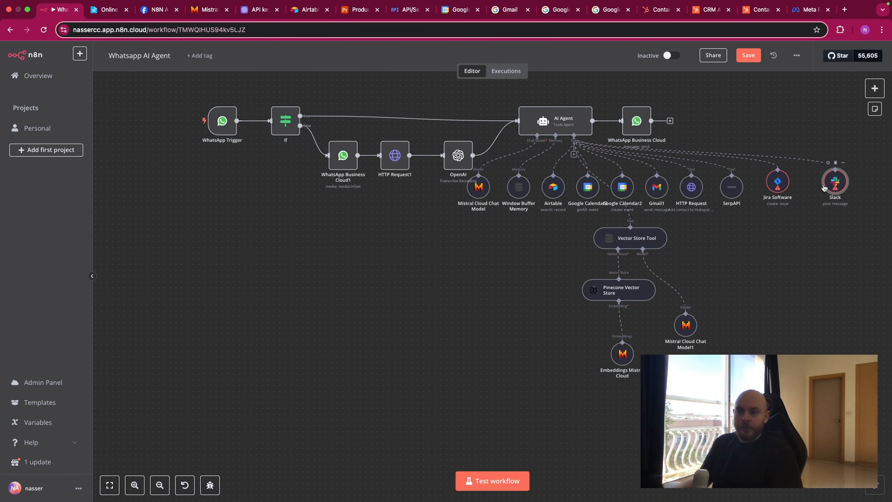